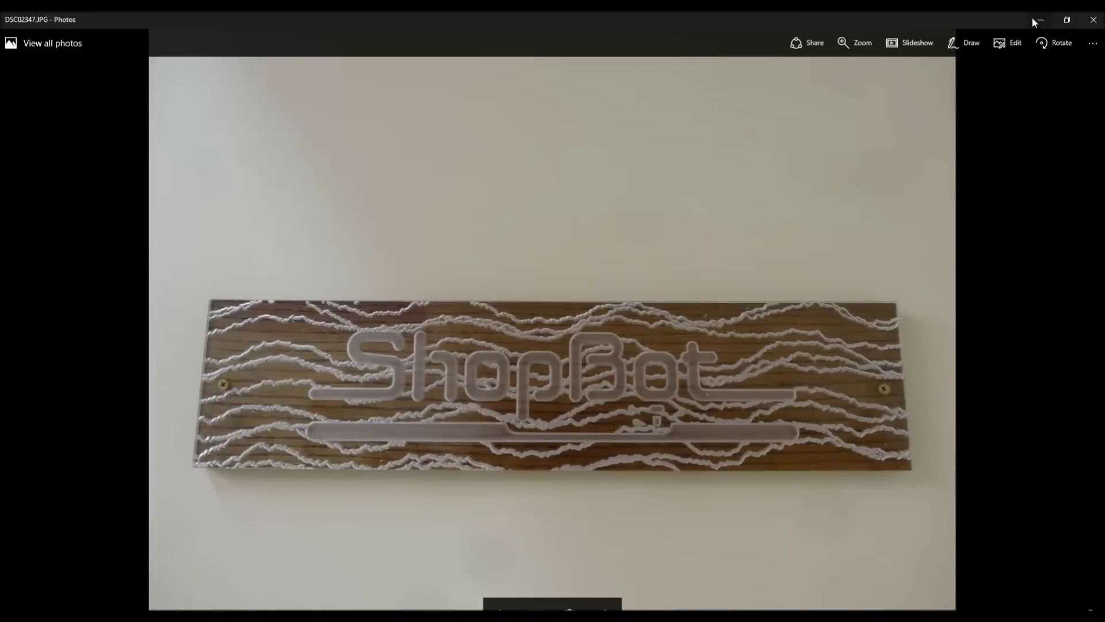
- Browse the earlier CNC project photos, including the US map and carved parts, then close Photos
{"action": "key", "text": "Left"}
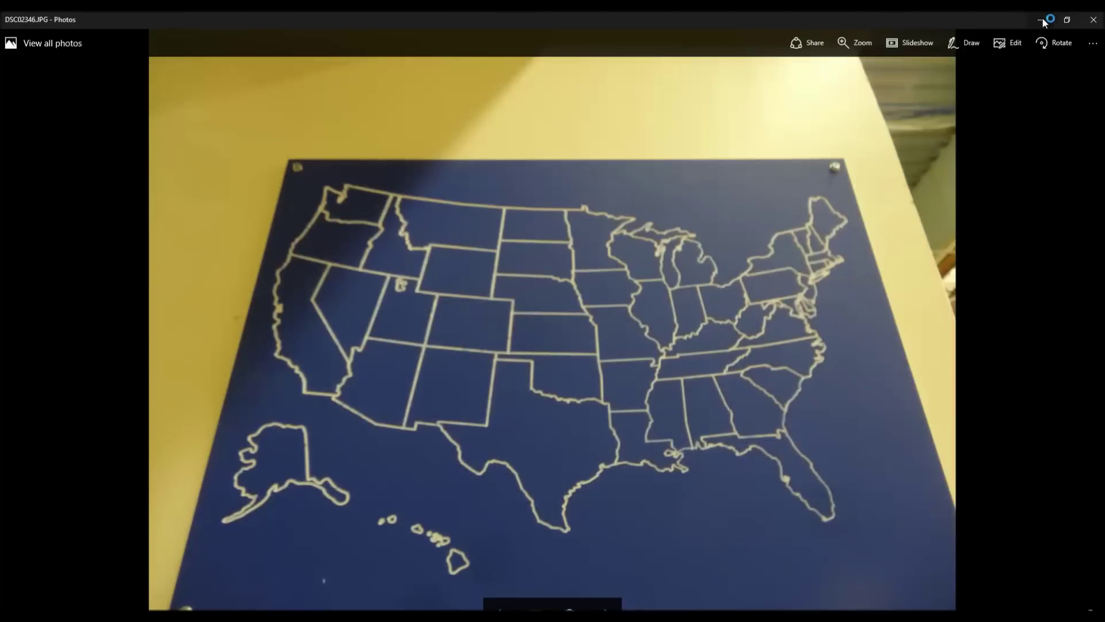
{"action": "left_click", "coordinate": [1040, 22]}
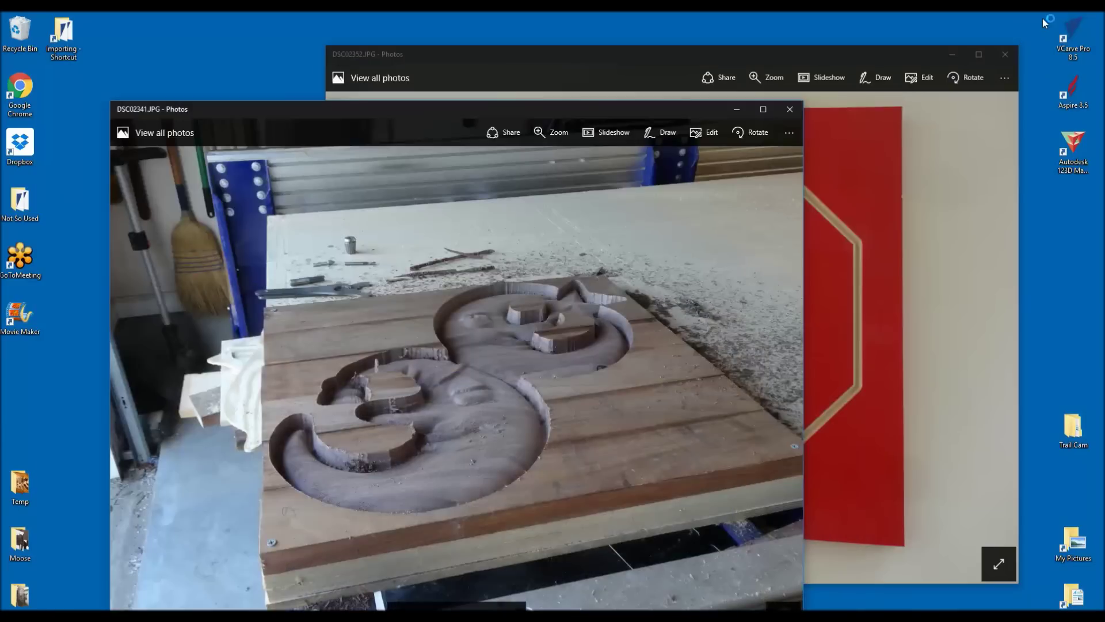
{"action": "left_click", "coordinate": [740, 114]}
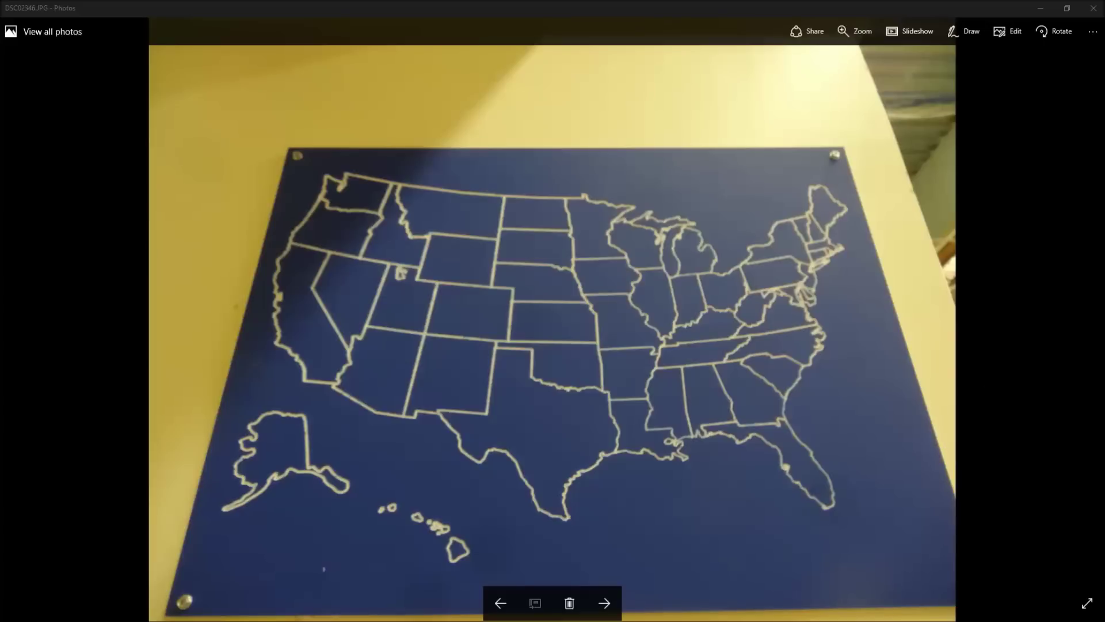
{"action": "left_click", "coordinate": [1094, 8]}
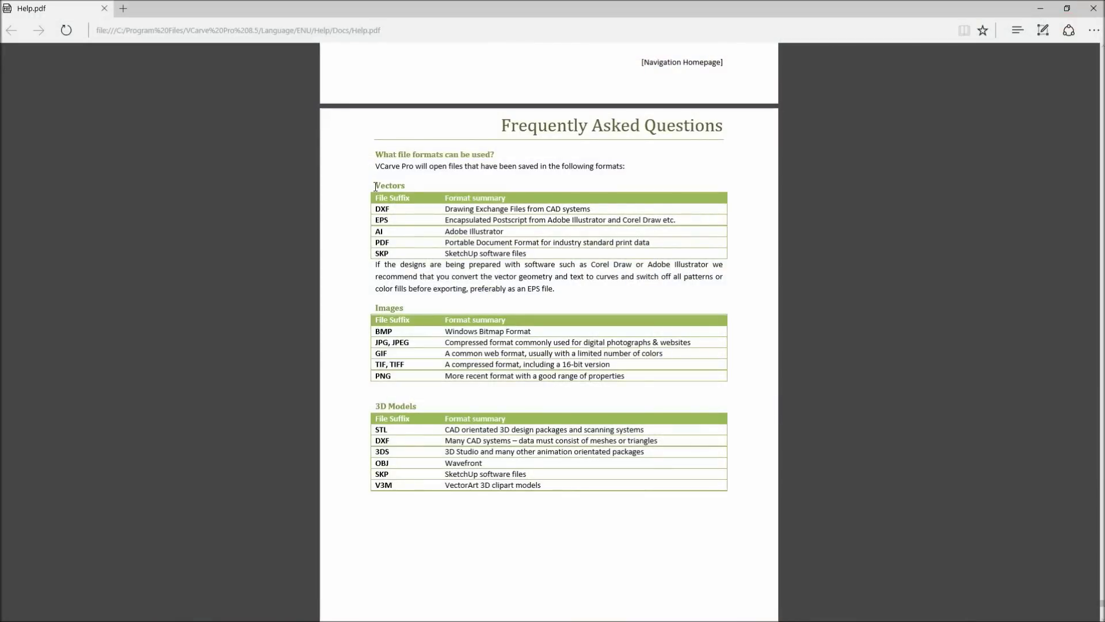
- Read the Help.pdf FAQ on supported vector, image and 3D formats, then close Edge
{"action": "left_click_drag", "start_coordinate": [394, 187], "coordinate": [410, 187]}
{"action": "left_click", "coordinate": [322, 181]}
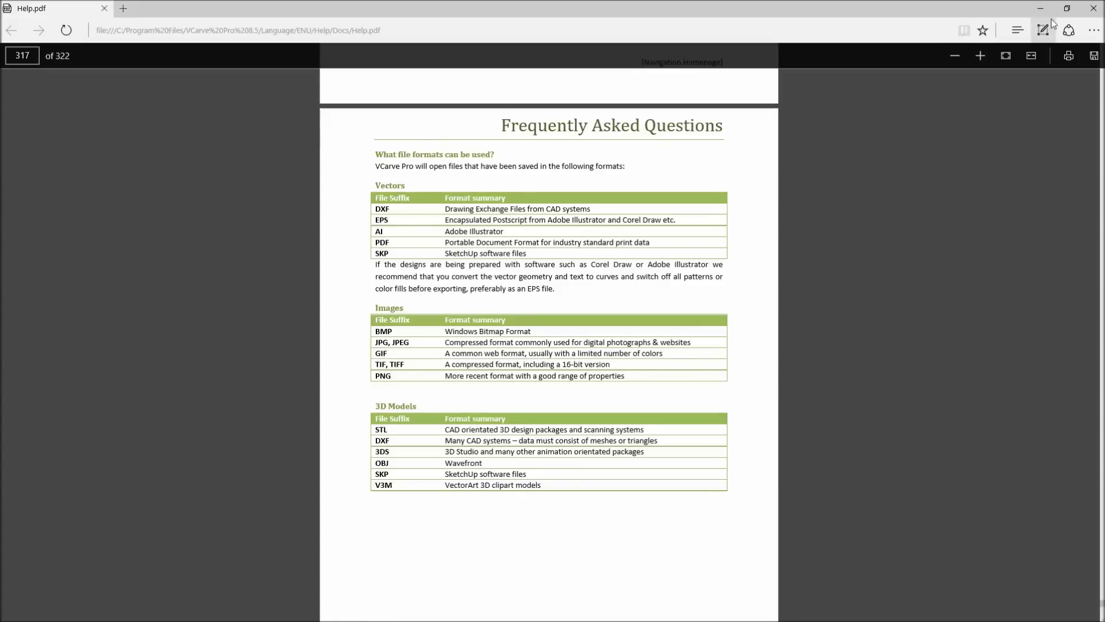
{"action": "left_click", "coordinate": [1092, 9]}
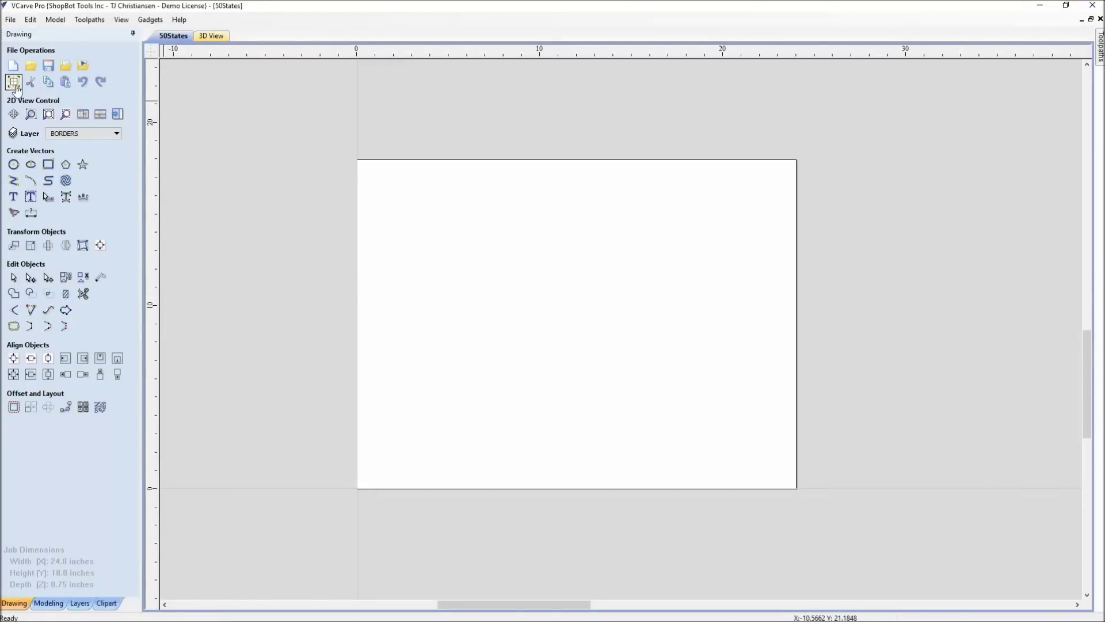
- Accept the 24 × 18 inch job setup and import the 50States.dxf map
{"action": "left_click", "coordinate": [14, 82]}
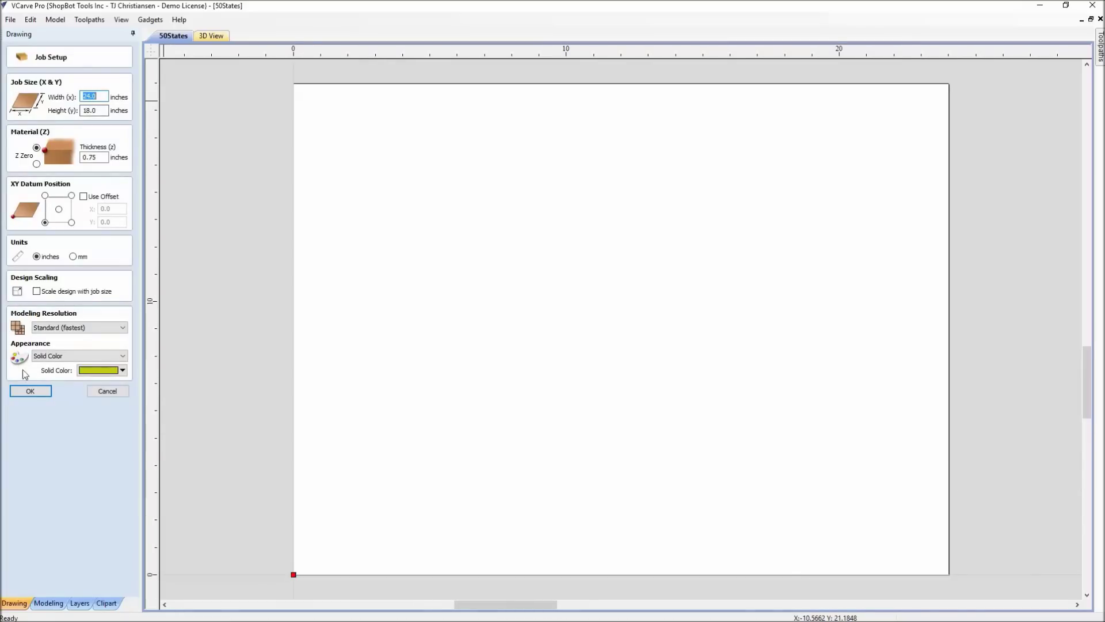
{"action": "left_click", "coordinate": [35, 393]}
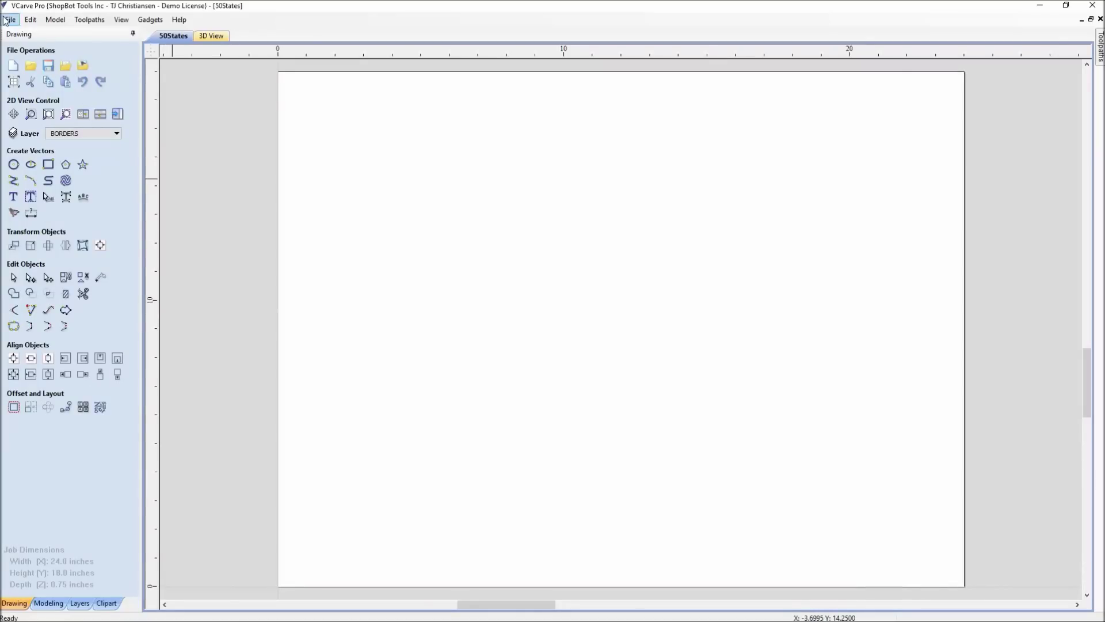
{"action": "left_click", "coordinate": [66, 69]}
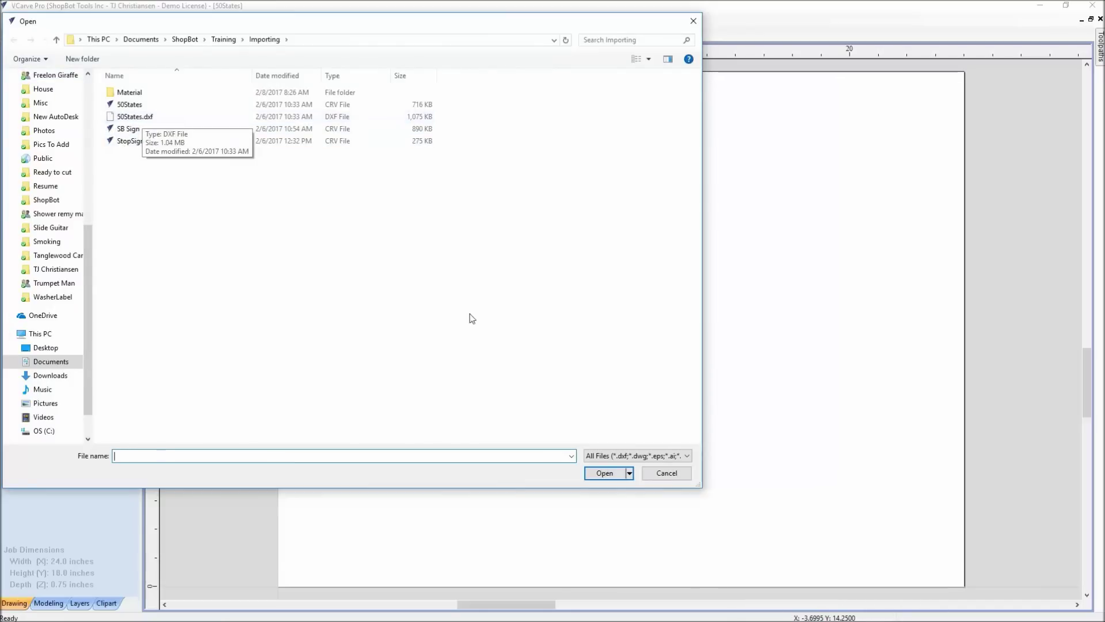
{"action": "double_click", "coordinate": [132, 117]}
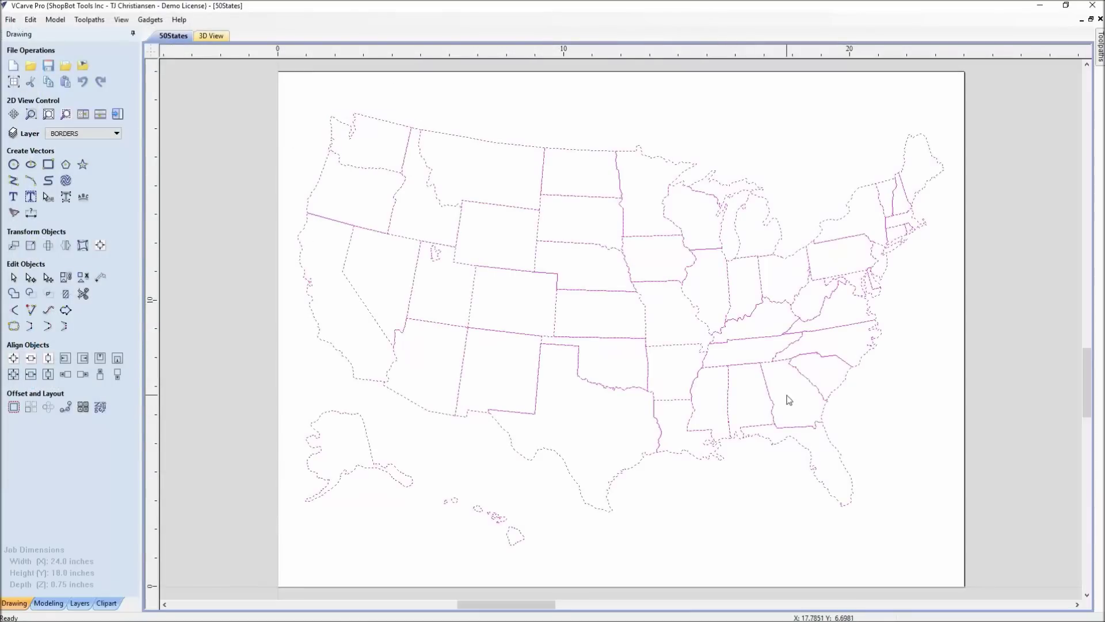
- Recalculate the Profile States toolpath on all the selected state outlines
{"action": "left_click", "coordinate": [111, 116]}
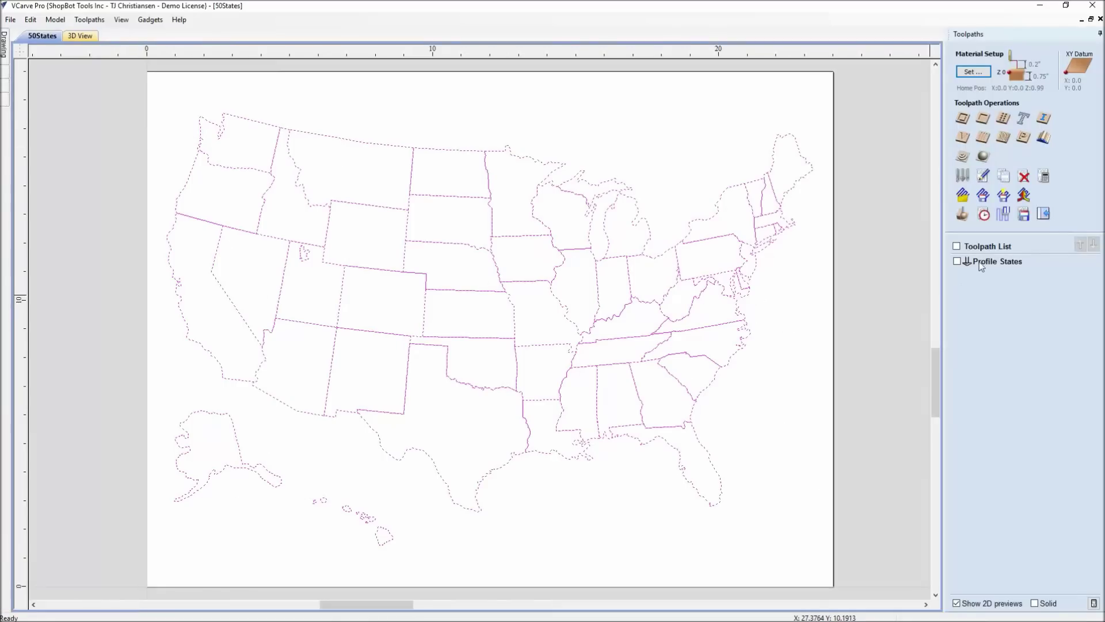
{"action": "double_click", "coordinate": [982, 262]}
{"action": "scroll", "coordinate": [507, 282], "scroll_direction": "down", "scroll_amount": 3}
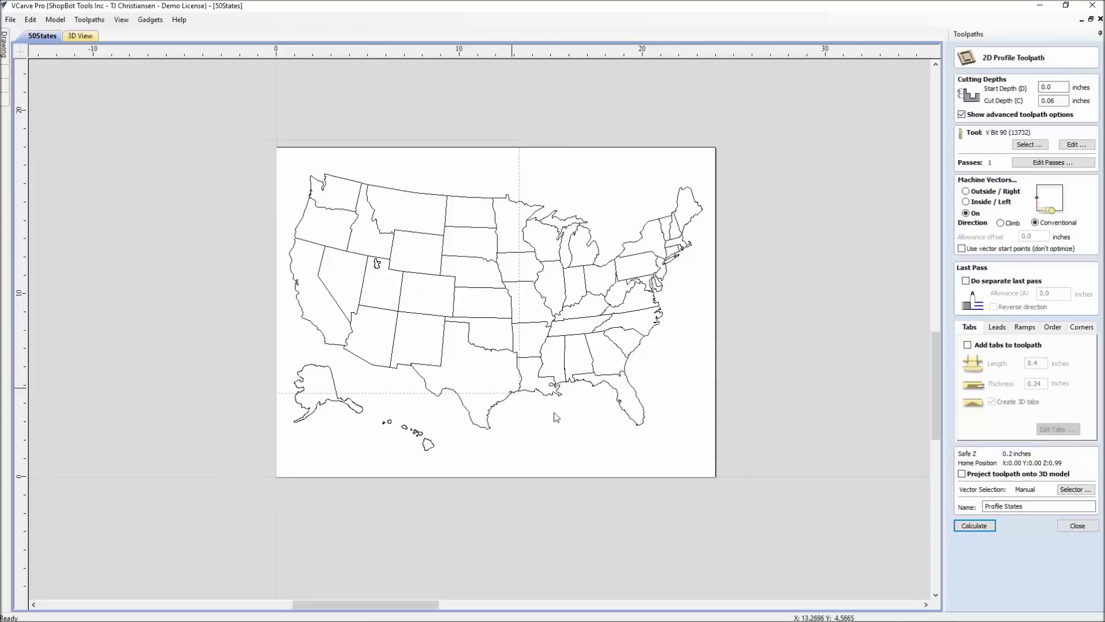
{"action": "left_click", "coordinate": [989, 526]}
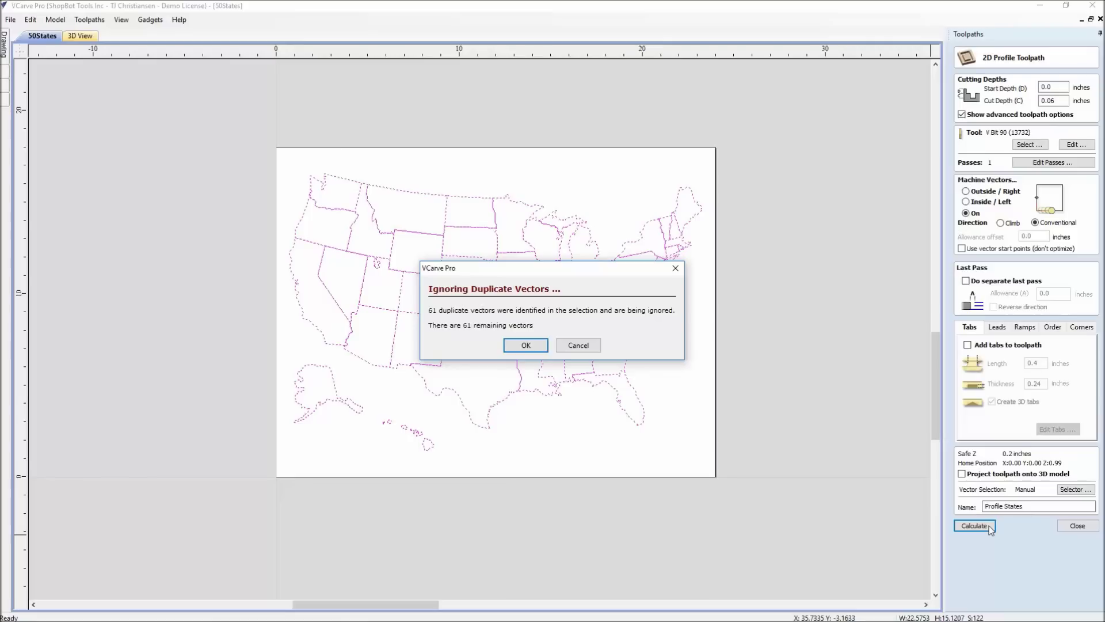
- Dismiss the duplicate warning, close the profile form, and select all duplicate vectors
{"action": "left_click", "coordinate": [579, 346]}
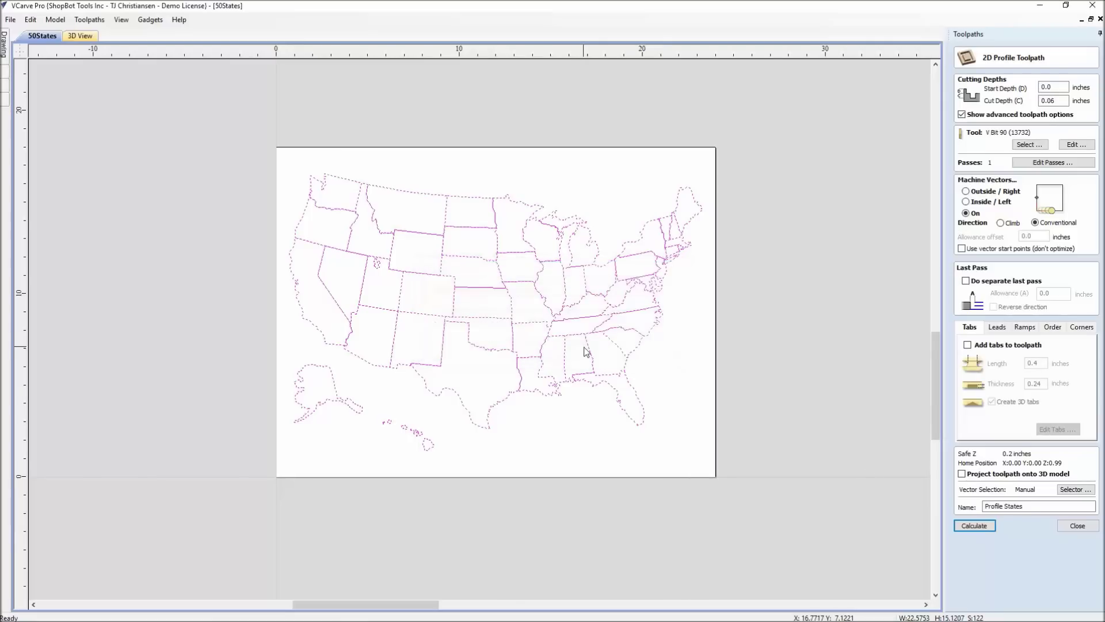
{"action": "left_click", "coordinate": [1078, 525]}
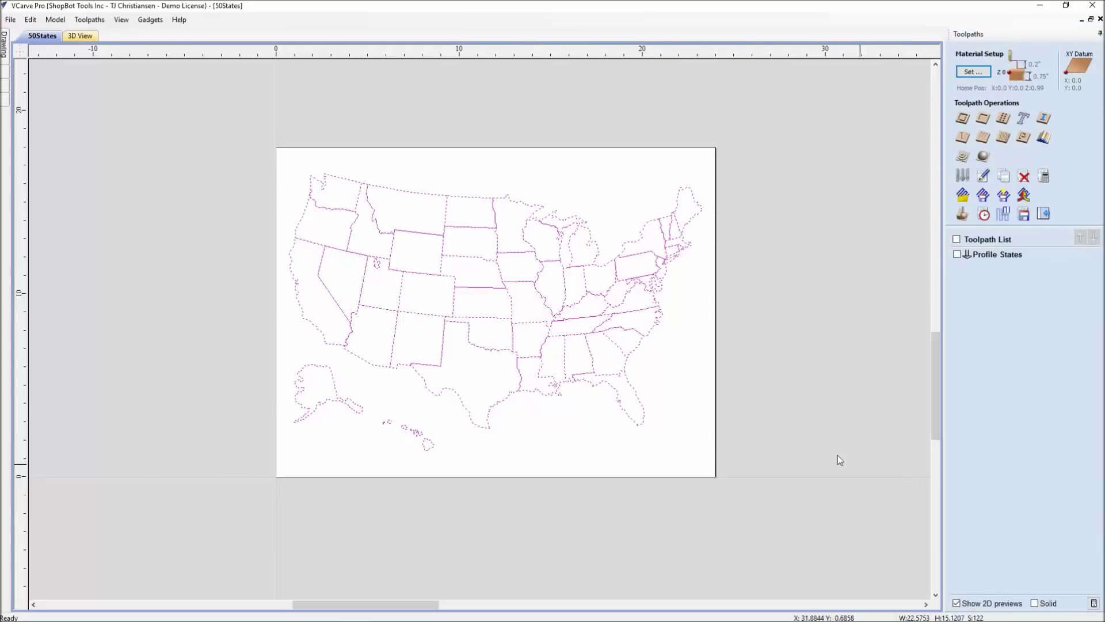
{"action": "left_click", "coordinate": [735, 236]}
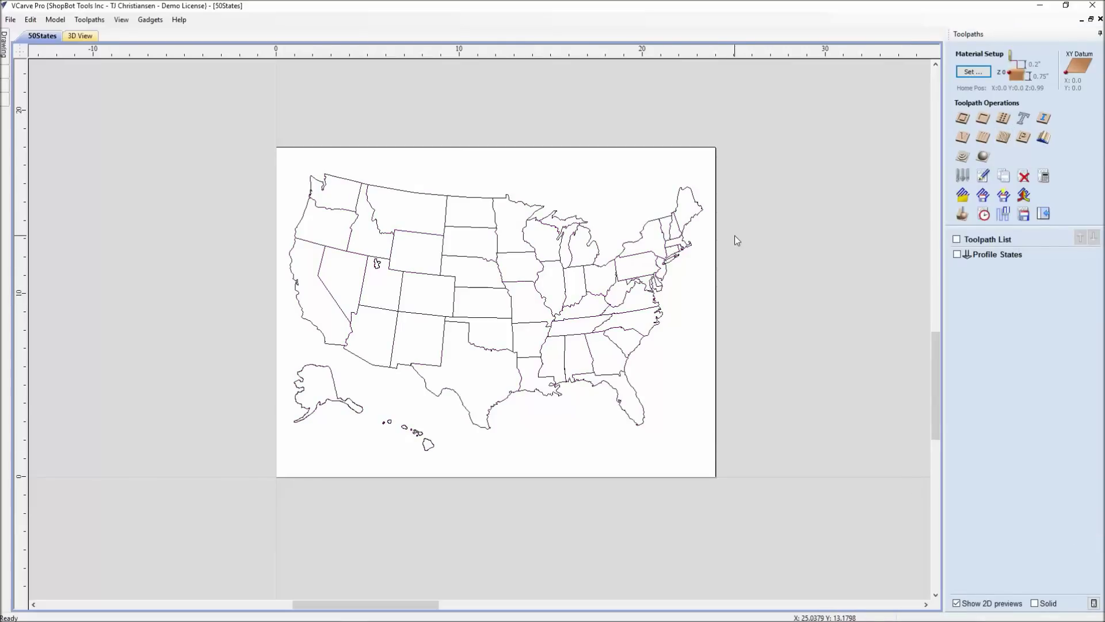
{"action": "right_click", "coordinate": [628, 191]}
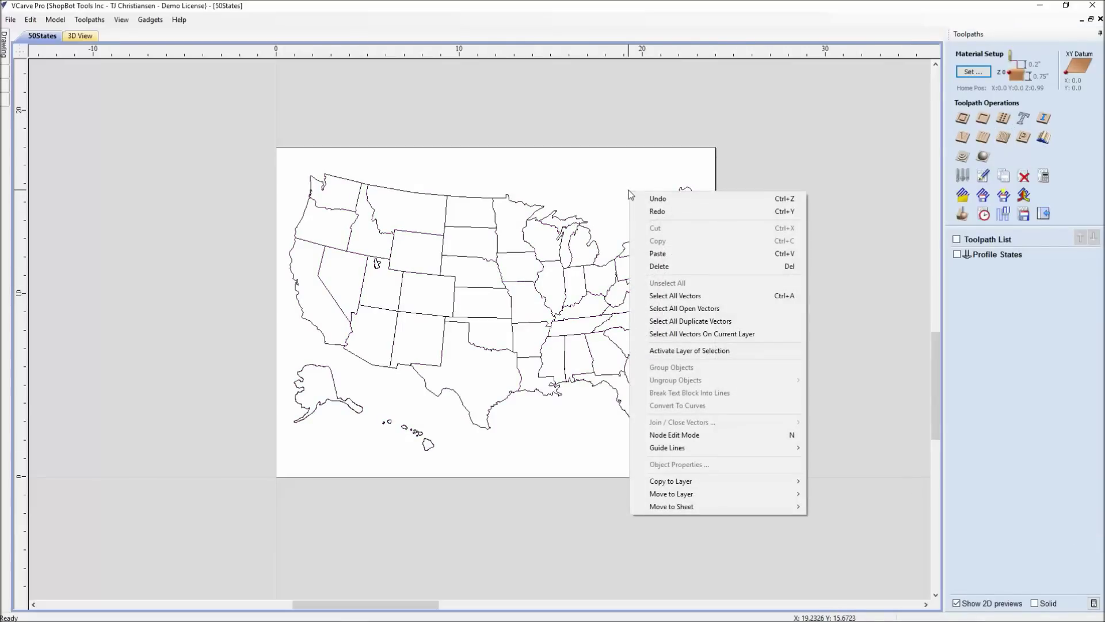
{"action": "left_click", "coordinate": [656, 321]}
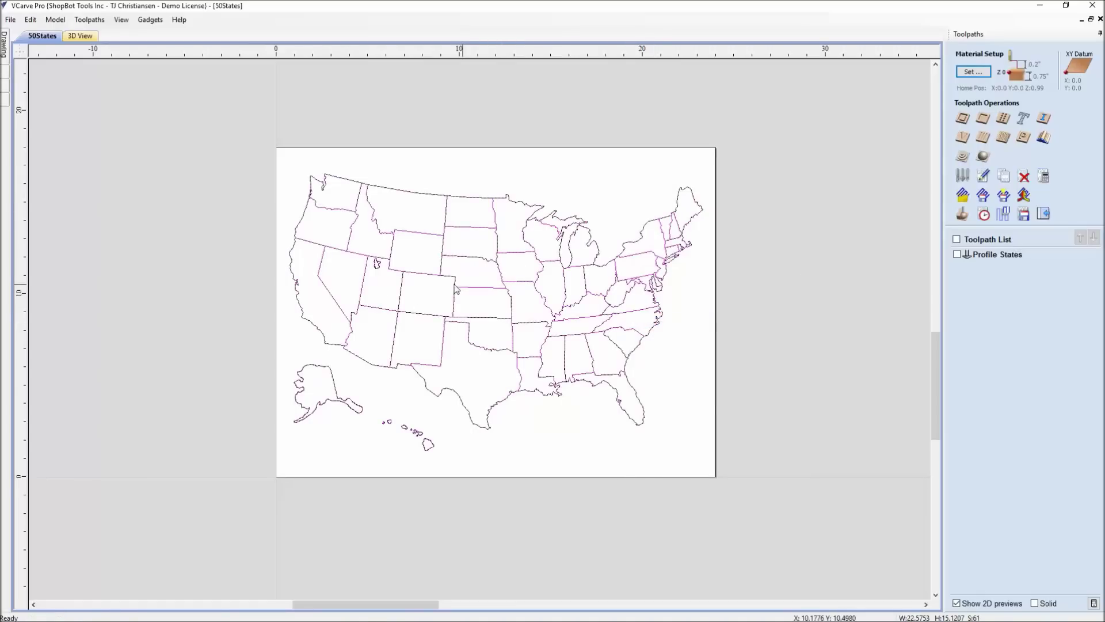
- Box-select the duplicate map copy on the right and delete it
{"action": "scroll", "coordinate": [417, 371], "scroll_direction": "up", "scroll_amount": 12}
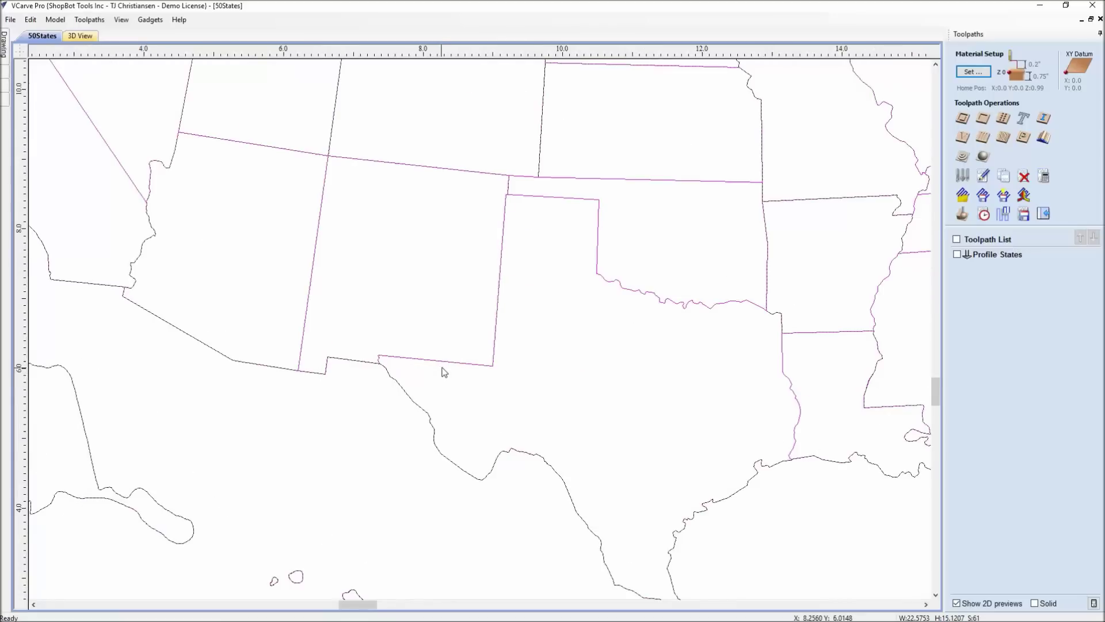
{"action": "scroll", "coordinate": [448, 356], "scroll_direction": "up", "scroll_amount": 1}
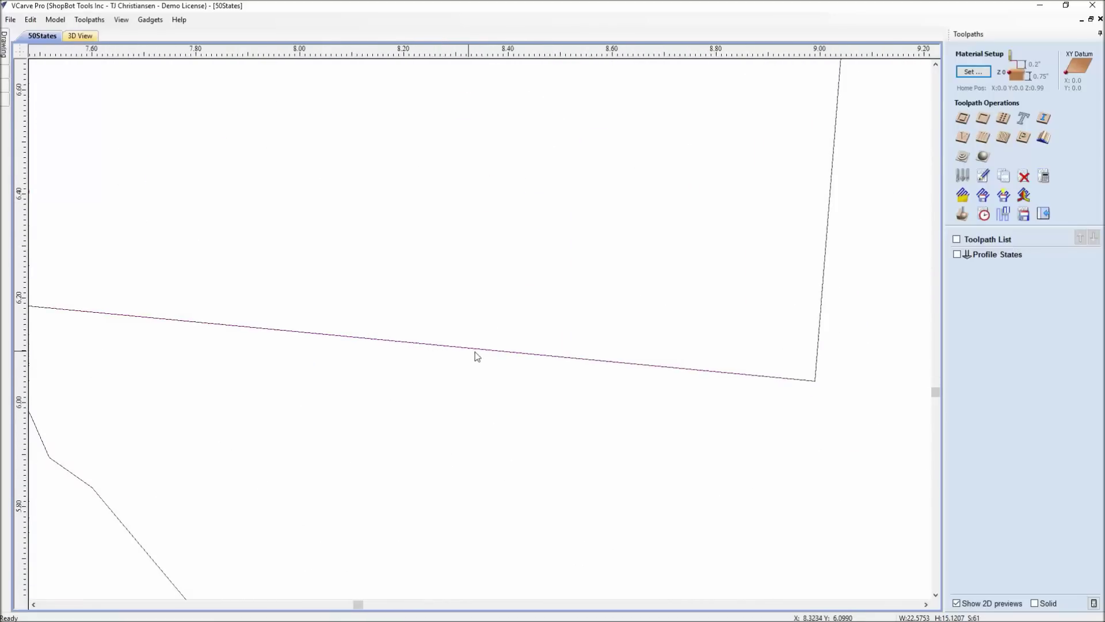
{"action": "scroll", "coordinate": [721, 399], "scroll_direction": "down", "scroll_amount": 13}
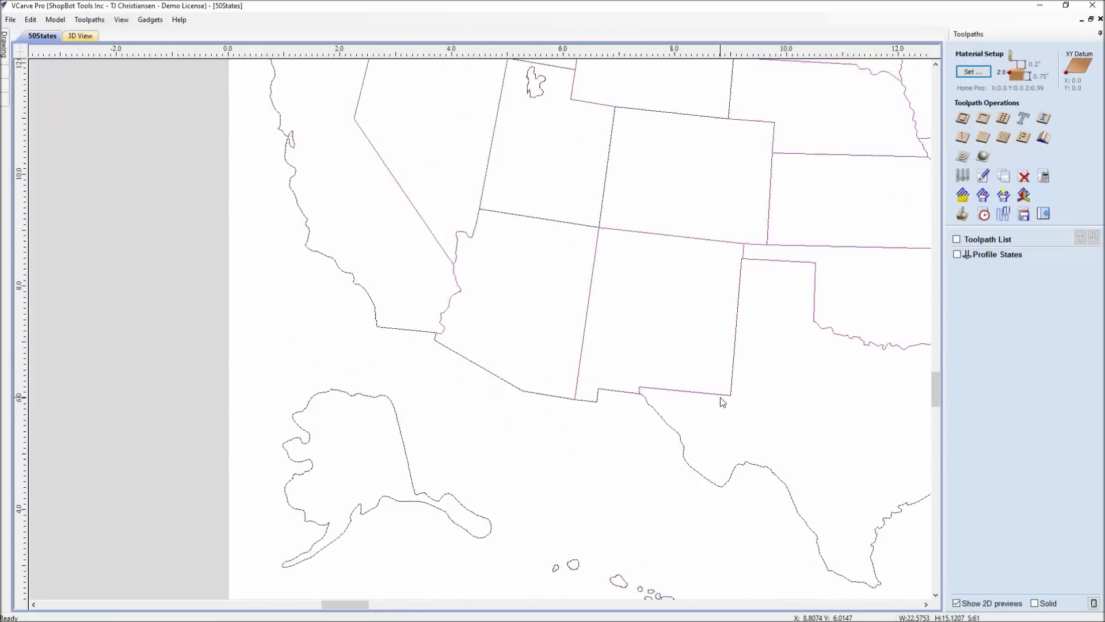
{"action": "scroll", "coordinate": [541, 386], "scroll_direction": "down", "scroll_amount": 3}
{"action": "scroll", "coordinate": [507, 406], "scroll_direction": "up", "scroll_amount": 2}
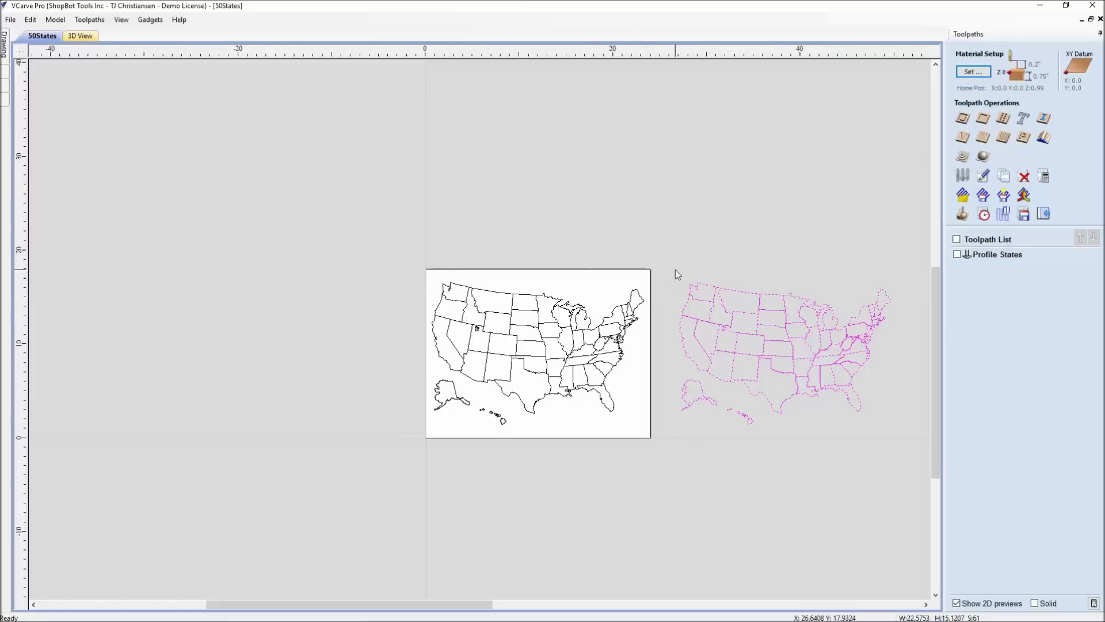
{"action": "left_click_drag", "start_coordinate": [675, 269], "coordinate": [910, 443]}
{"action": "key", "text": "Delete"}
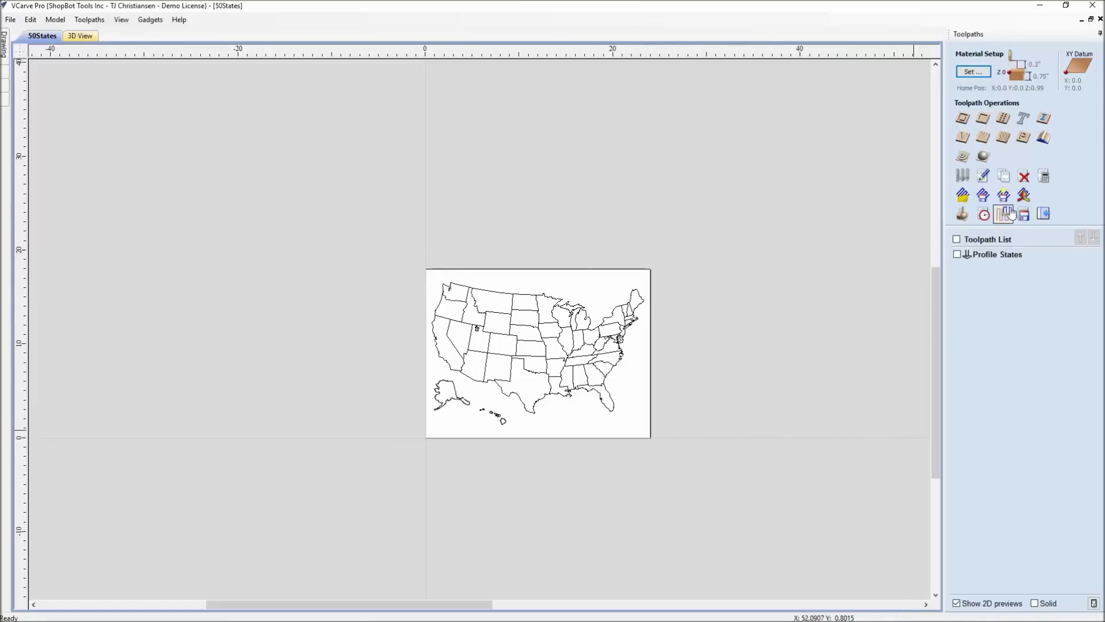
- Recalculate Profile States on the whole cleaned-up map and preview the cut in 3D
{"action": "double_click", "coordinate": [1009, 254]}
{"action": "left_click_drag", "start_coordinate": [328, 161], "coordinate": [669, 460]}
{"action": "left_click", "coordinate": [966, 529]}
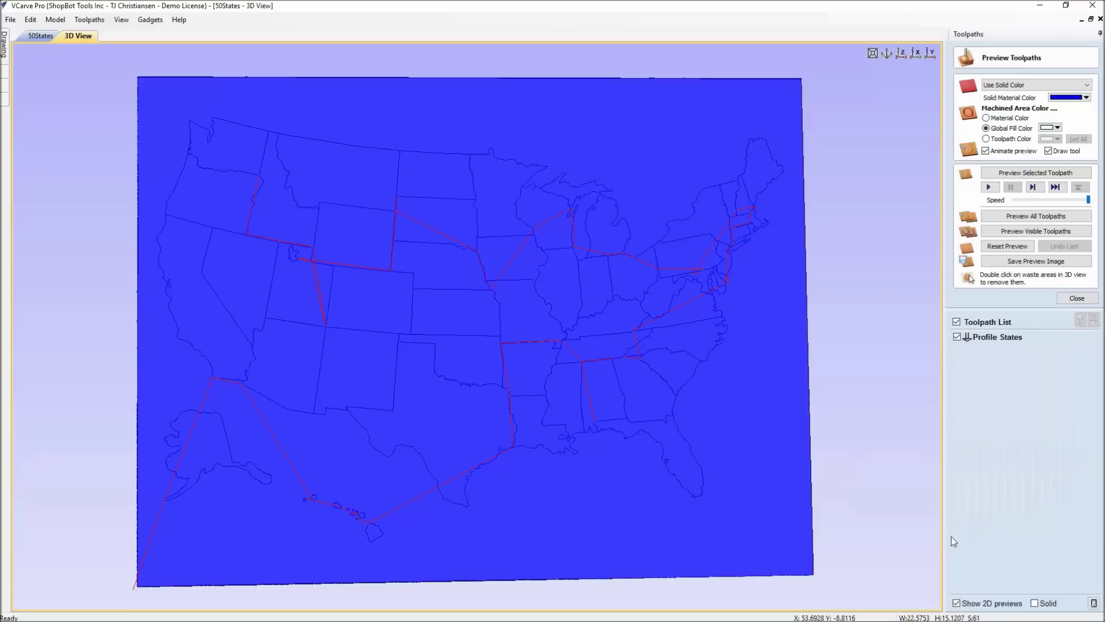
{"action": "left_click", "coordinate": [1003, 232]}
{"action": "left_click_drag", "start_coordinate": [846, 334], "coordinate": [816, 302]}
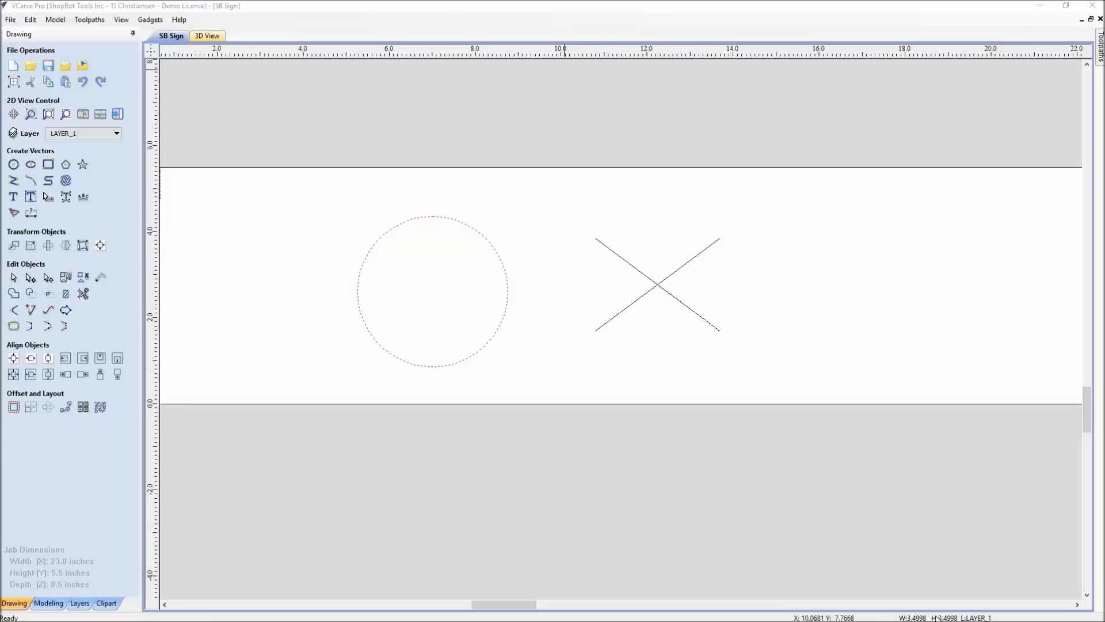
- Select the test circle and both X lines on the SB Sign sheet and delete them
{"action": "mouse_move", "coordinate": [936, 621]}
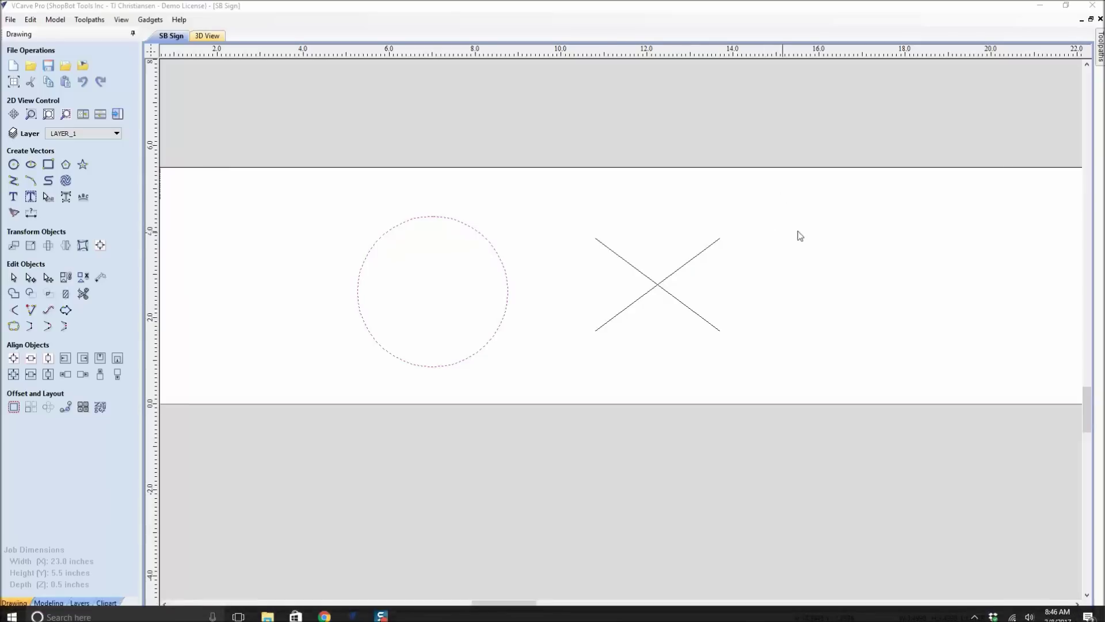
{"action": "left_click", "coordinate": [488, 344]}
{"action": "left_click", "coordinate": [487, 345]}
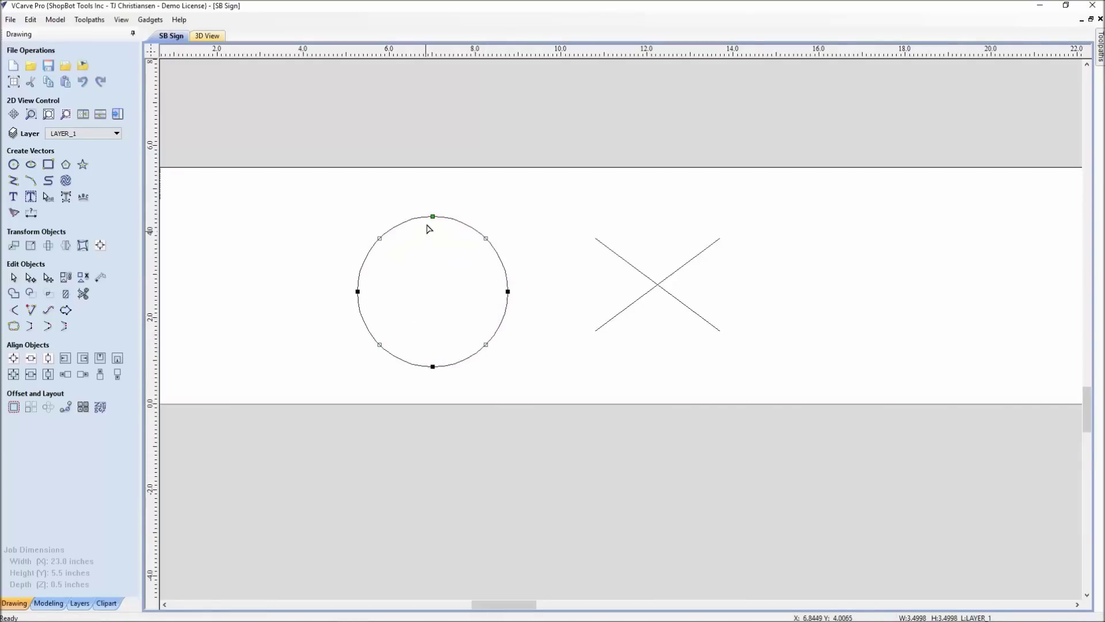
{"action": "scroll", "coordinate": [433, 218], "scroll_direction": "up", "scroll_amount": 3}
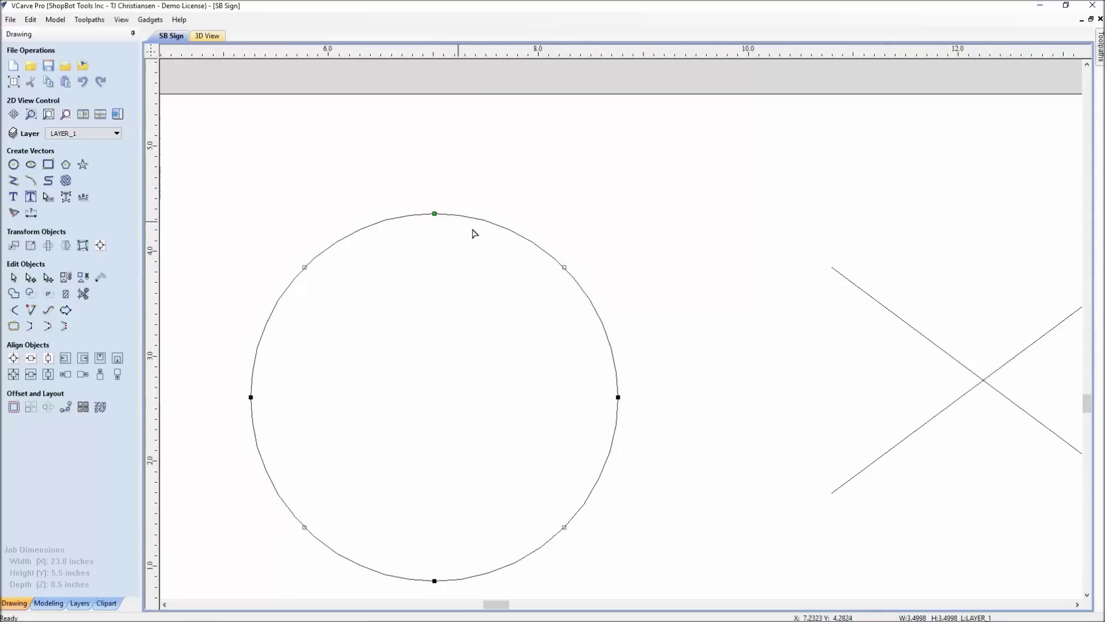
{"action": "scroll", "coordinate": [470, 304], "scroll_direction": "down", "scroll_amount": 2}
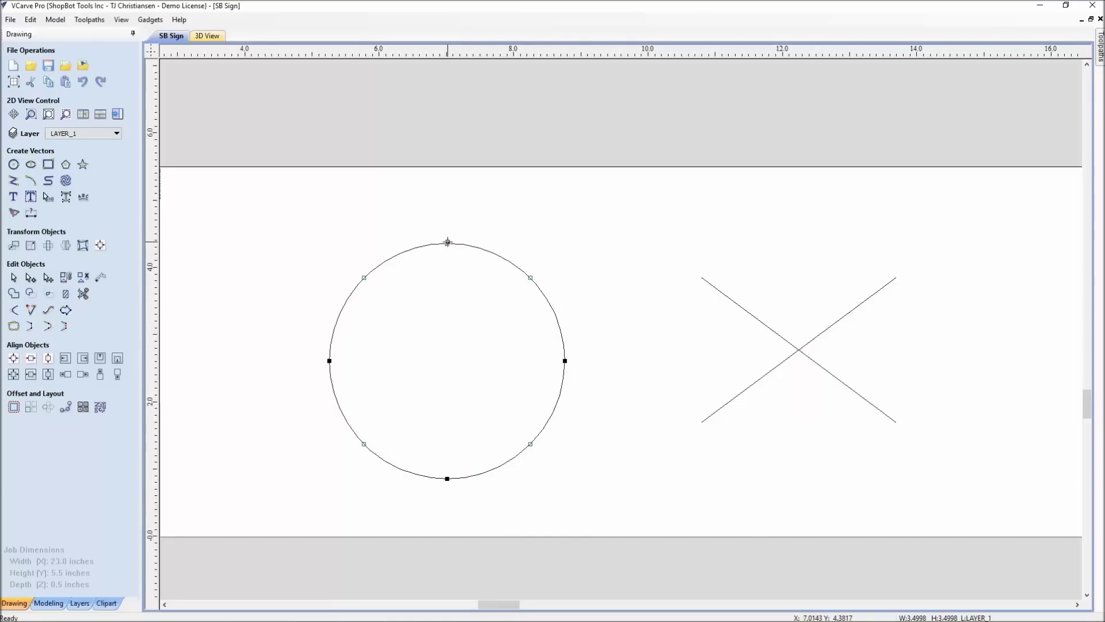
{"action": "left_click", "coordinate": [743, 397]}
{"action": "scroll", "coordinate": [670, 446], "scroll_direction": "down", "scroll_amount": 2}
{"action": "scroll", "coordinate": [582, 464], "scroll_direction": "down", "scroll_amount": 2}
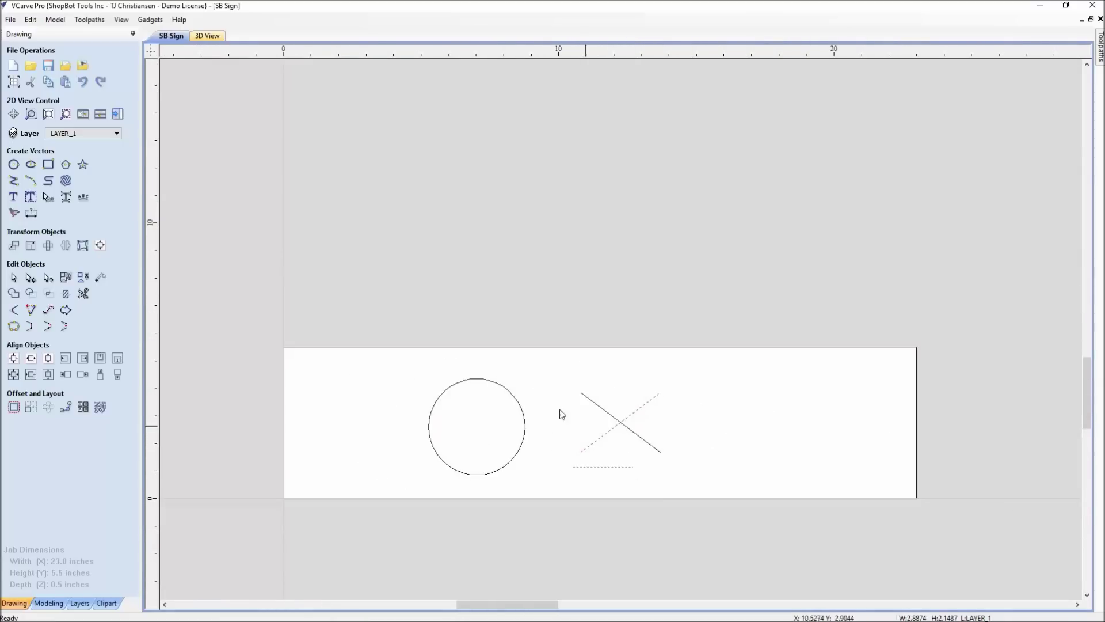
{"action": "left_click_drag", "start_coordinate": [633, 469], "coordinate": [418, 374]}
{"action": "key", "text": "Delete"}
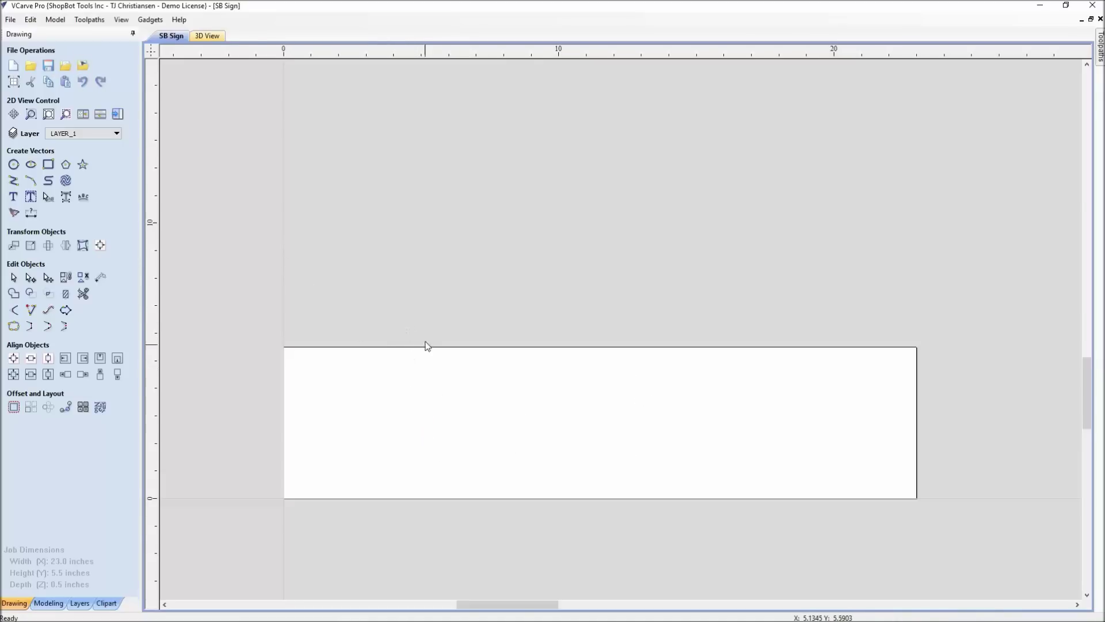
- Import the ShopBot logo vectors from Logo.dxf
{"action": "left_click", "coordinate": [13, 20]}
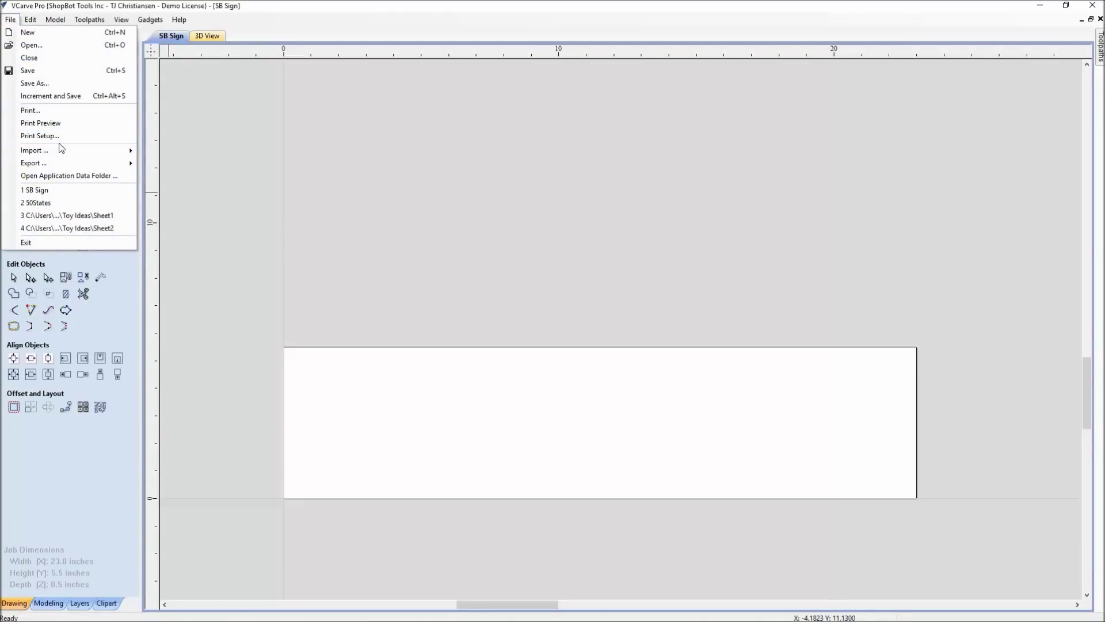
{"action": "mouse_move", "coordinate": [62, 152]}
{"action": "left_click", "coordinate": [177, 151]}
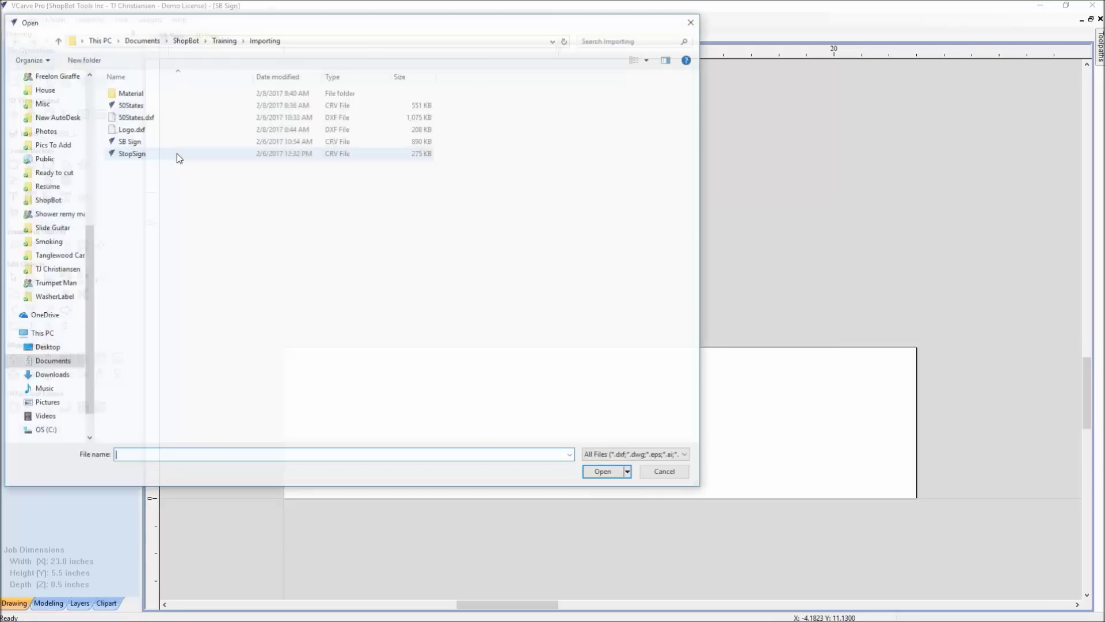
{"action": "double_click", "coordinate": [130, 129]}
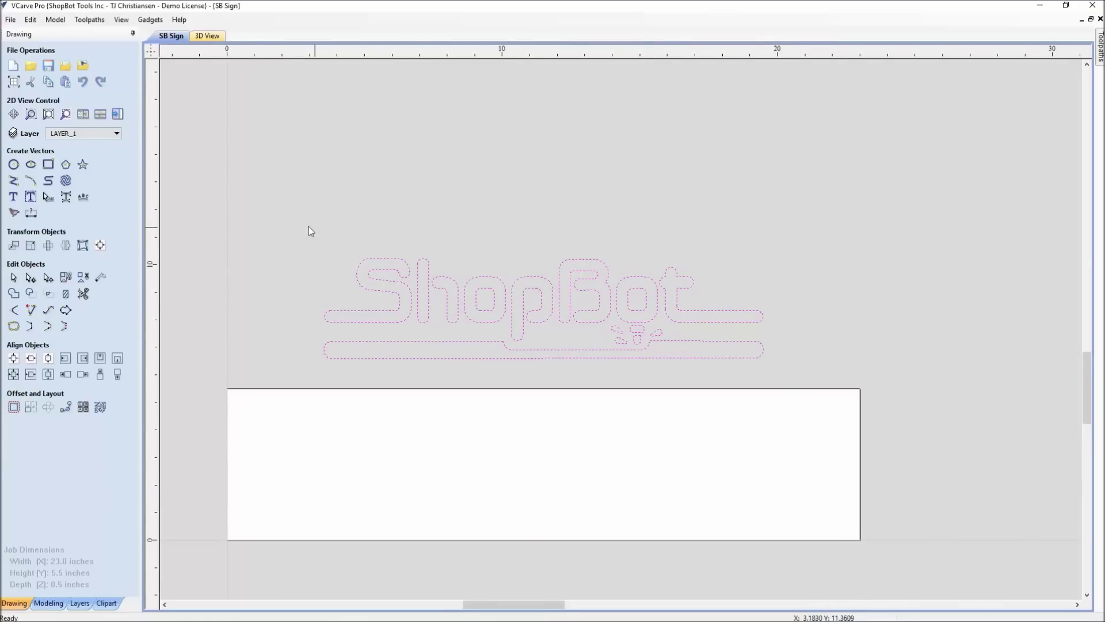
- Centre the logo on the 23 × 5.5 inch sheet with F9 and show the toolpath tools
{"action": "key", "text": "F9"}
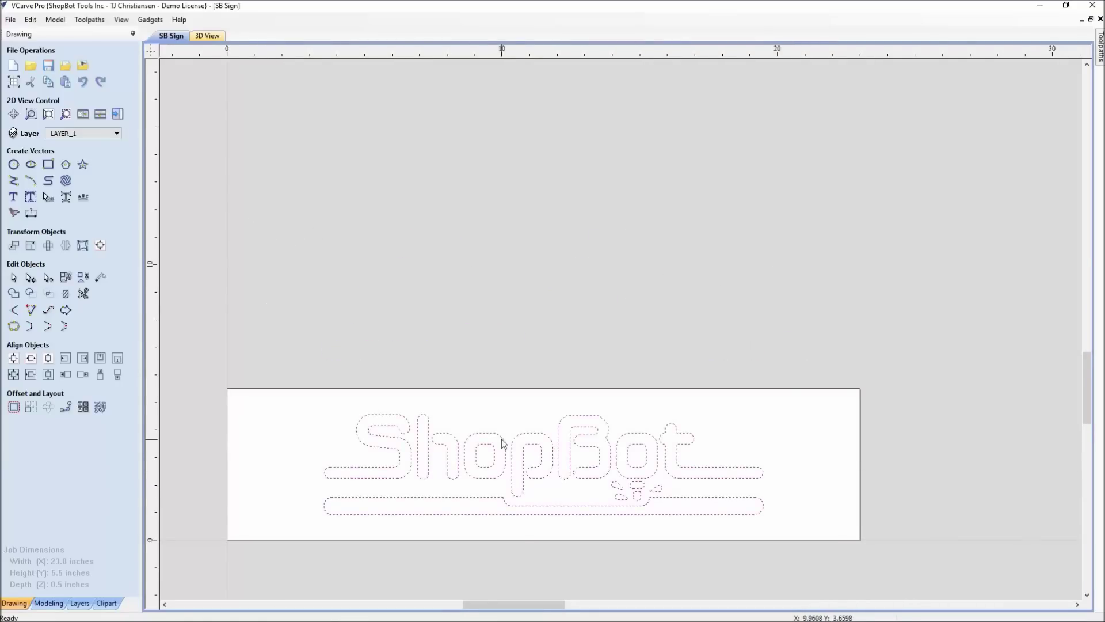
{"action": "scroll", "coordinate": [478, 405], "scroll_direction": "up", "scroll_amount": 3}
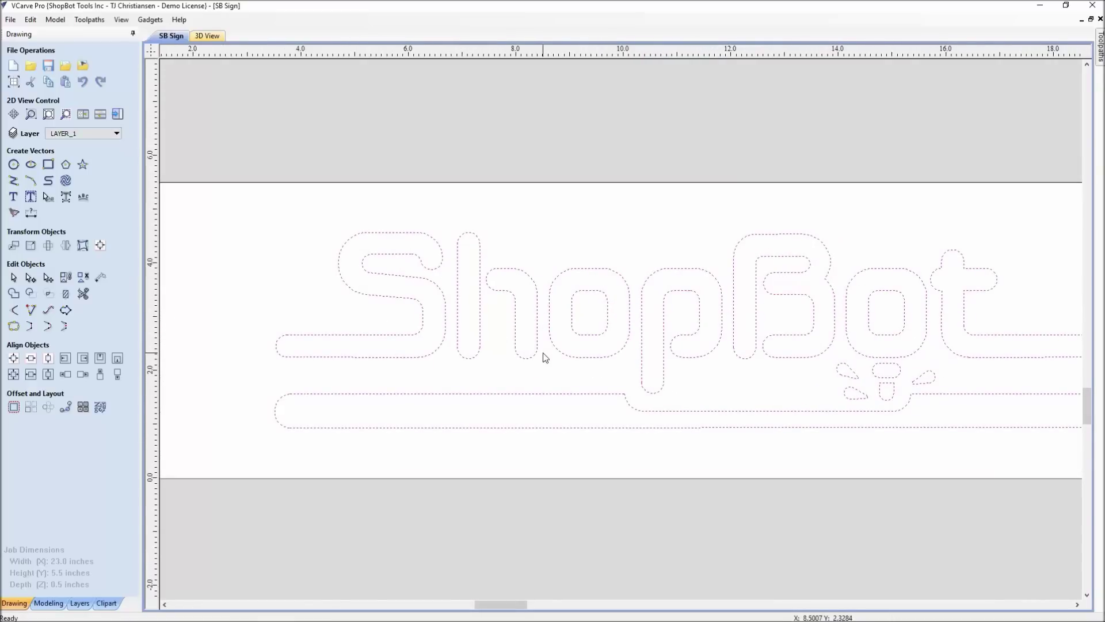
{"action": "scroll", "coordinate": [545, 355], "scroll_direction": "down", "scroll_amount": 1}
{"action": "scroll", "coordinate": [636, 335], "scroll_direction": "down", "scroll_amount": 1}
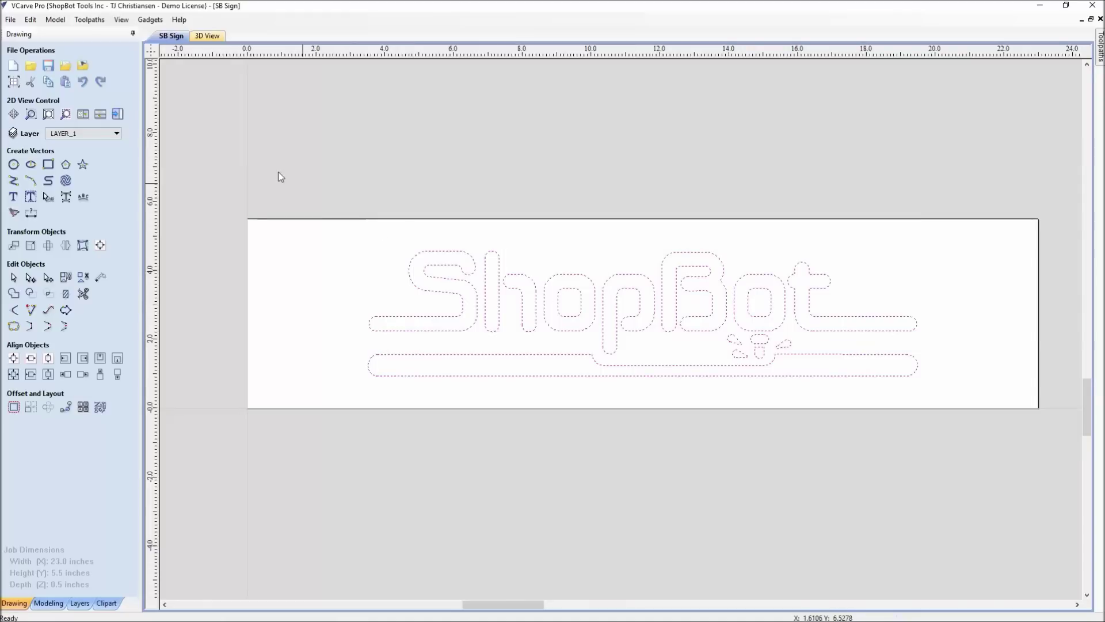
{"action": "key", "text": "F11"}
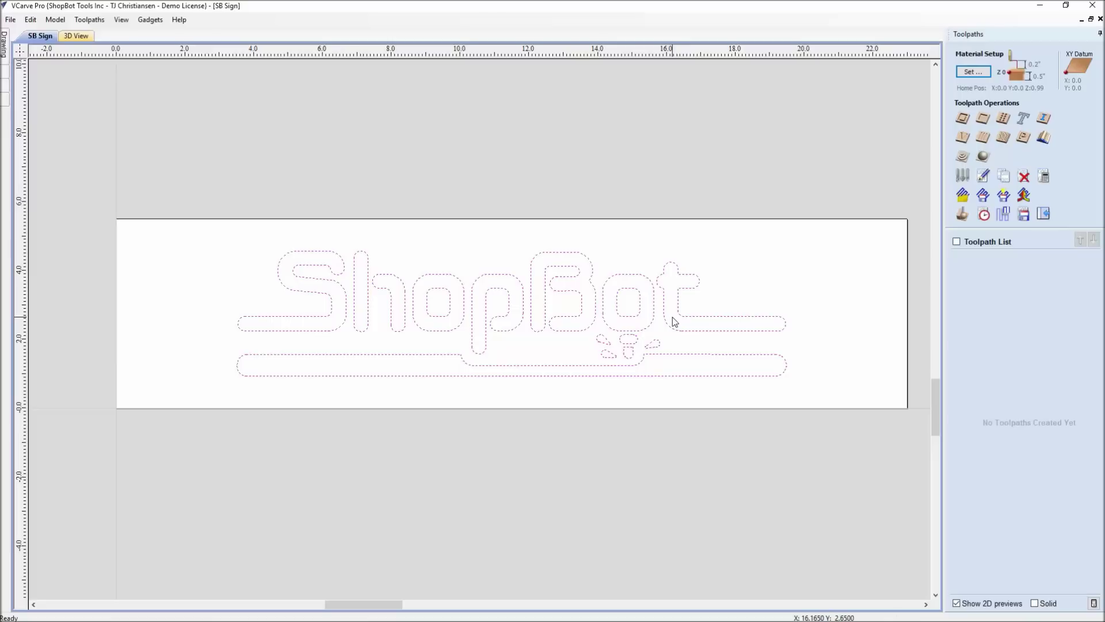
- Inspect the logo's S letter outline as a separate vector
{"action": "middle_click_drag", "start_coordinate": [675, 321], "coordinate": [632, 322]}
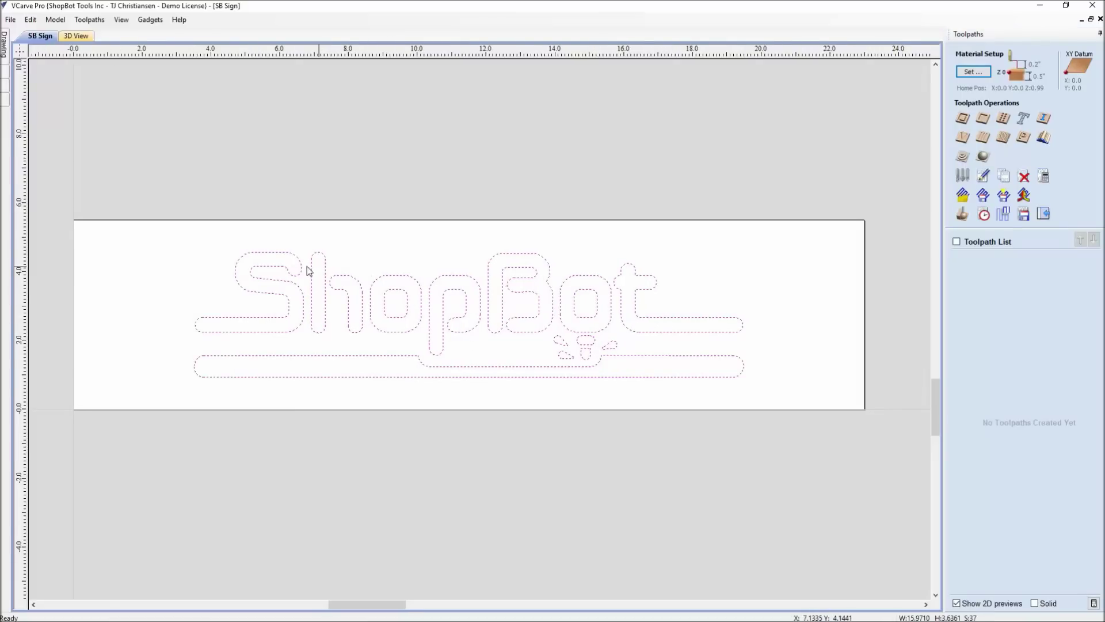
{"action": "left_click", "coordinate": [212, 279]}
{"action": "left_click", "coordinate": [251, 295]}
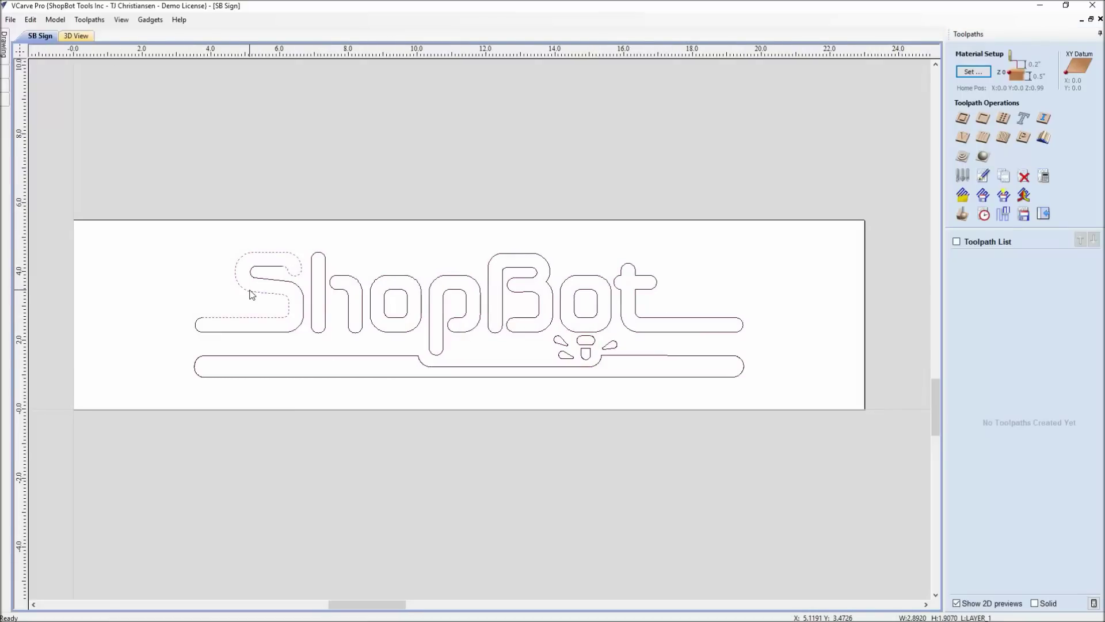
{"action": "scroll", "coordinate": [297, 316], "scroll_direction": "up", "scroll_amount": 2}
{"action": "middle_click_drag", "start_coordinate": [286, 313], "coordinate": [370, 328]}
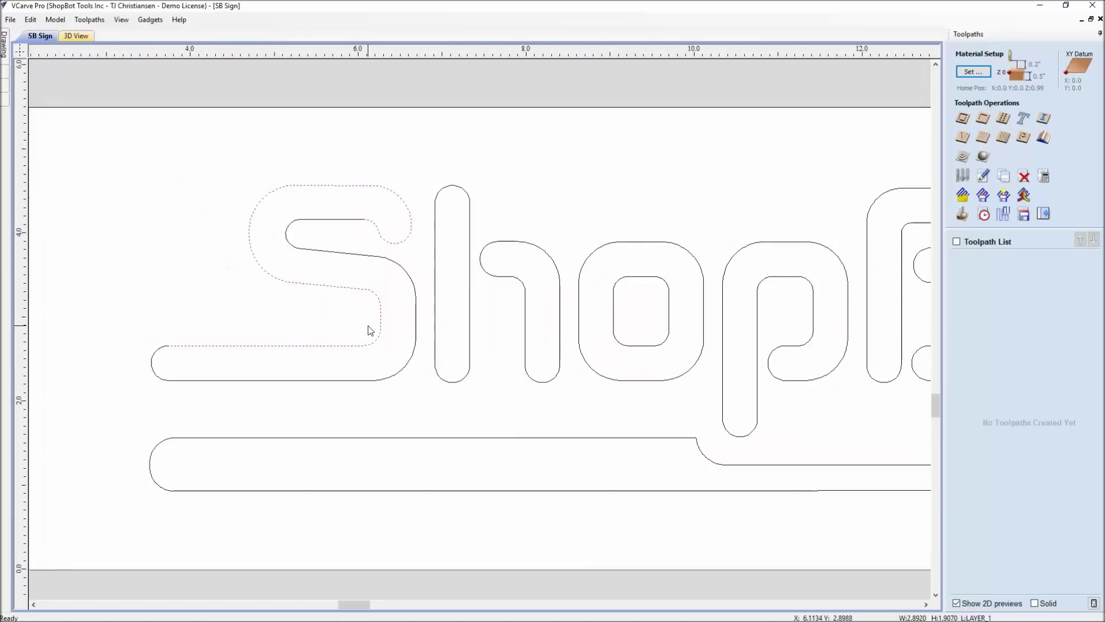
{"action": "left_click", "coordinate": [336, 383]}
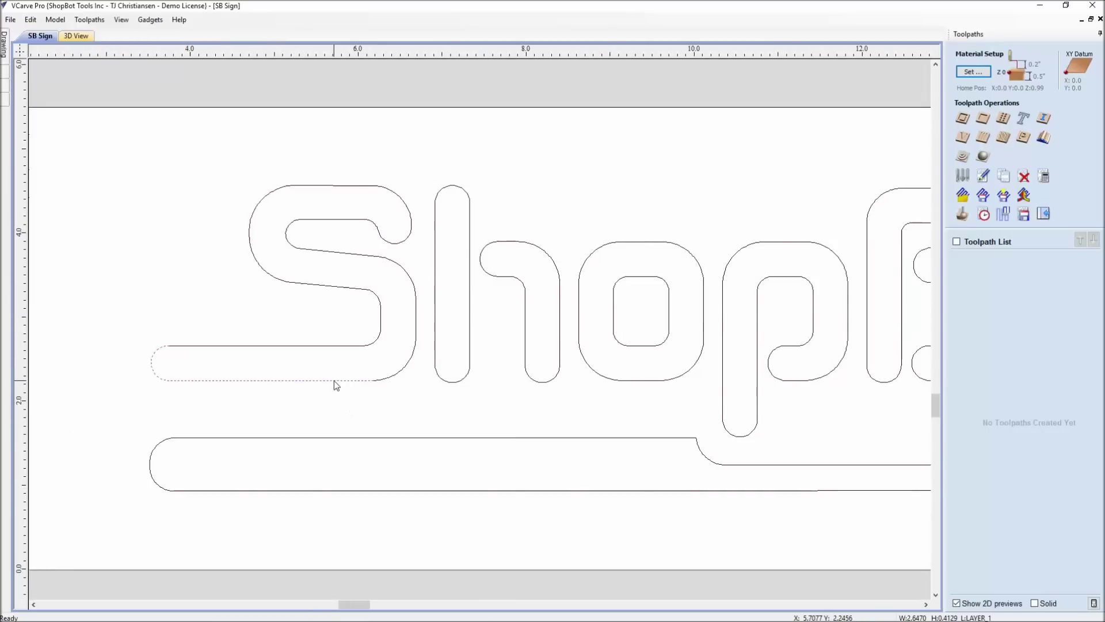
- Inspect the separate stem and arch pieces of the h, zooming into the gap
{"action": "middle_click_drag", "start_coordinate": [472, 362], "coordinate": [431, 370]}
{"action": "left_click", "coordinate": [433, 369]}
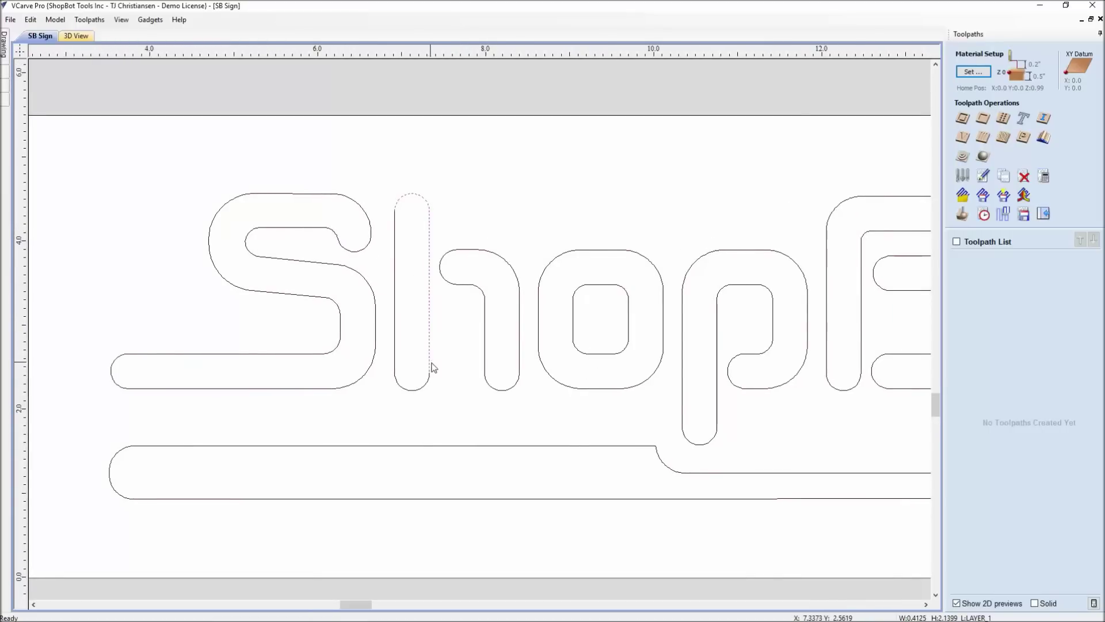
{"action": "left_click", "coordinate": [493, 389]}
{"action": "scroll", "coordinate": [483, 384], "scroll_direction": "up", "scroll_amount": 1}
{"action": "scroll", "coordinate": [484, 377], "scroll_direction": "up", "scroll_amount": 6}
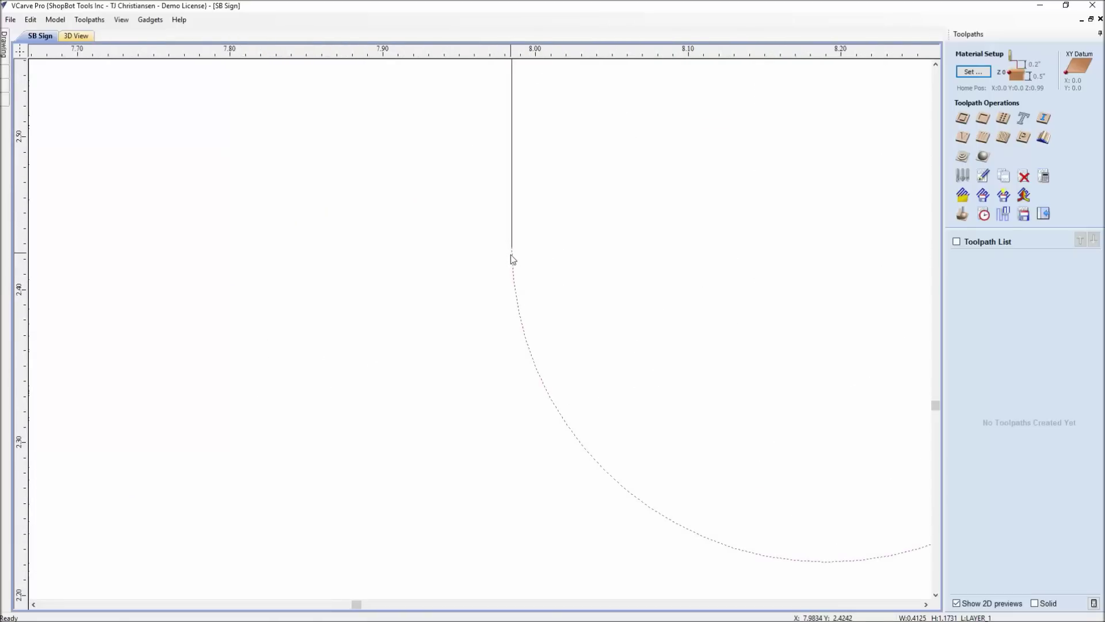
{"action": "scroll", "coordinate": [513, 257], "scroll_direction": "down", "scroll_amount": 6}
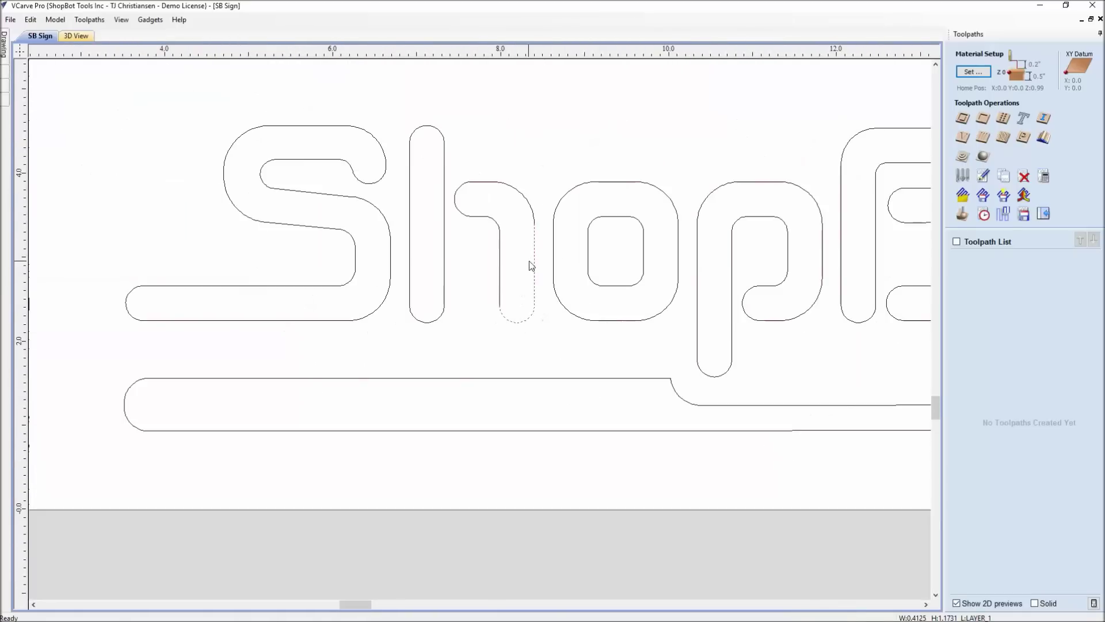
{"action": "scroll", "coordinate": [530, 266], "scroll_direction": "down", "scroll_amount": 3}
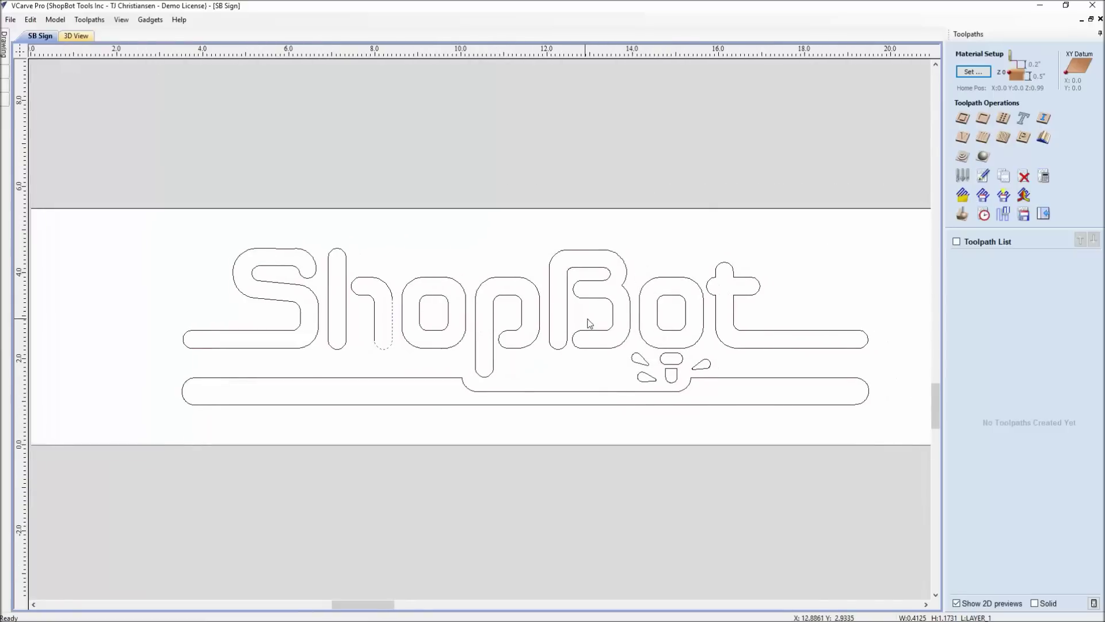
- Return to the drawing tools and inspect the bottom bar and its separate left end arc
{"action": "left_click", "coordinate": [1044, 218]}
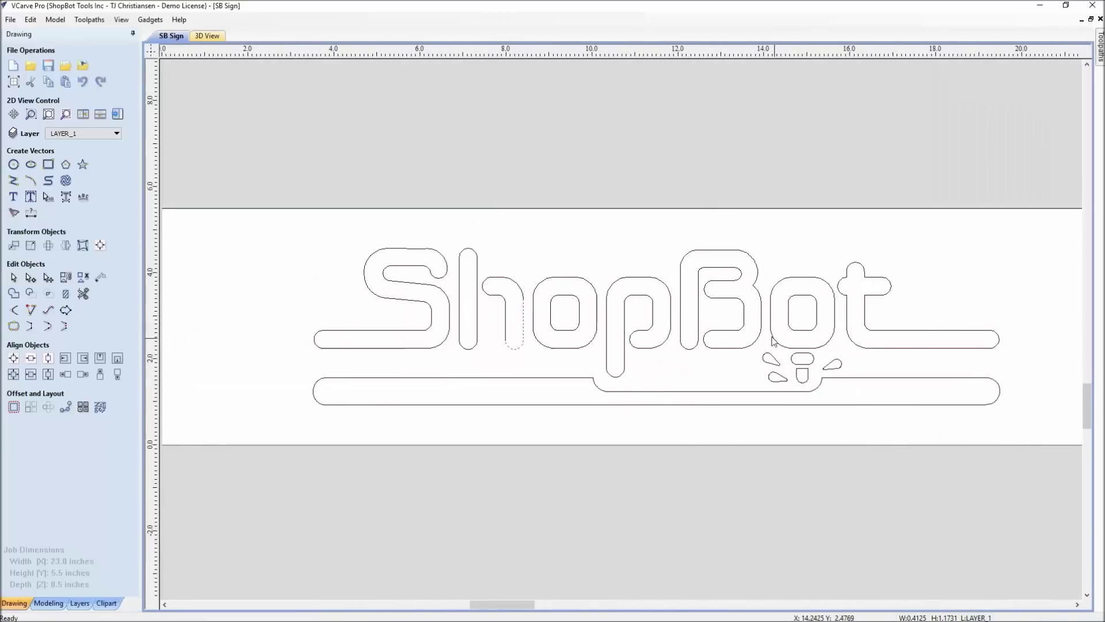
{"action": "scroll", "coordinate": [662, 328], "scroll_direction": "down", "scroll_amount": 2}
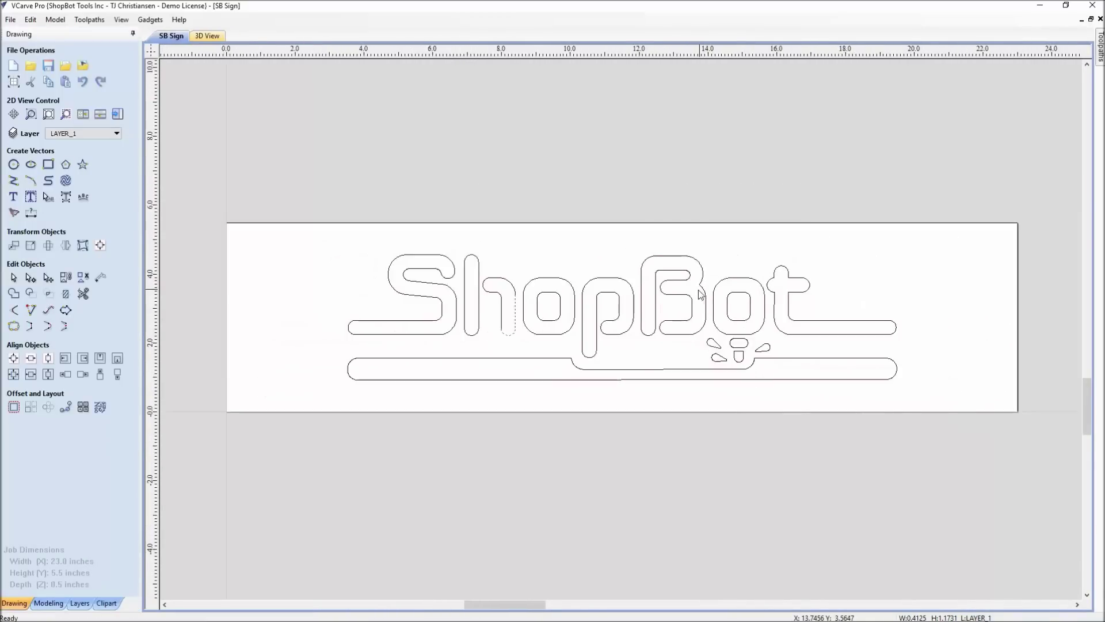
{"action": "left_click", "coordinate": [664, 370]}
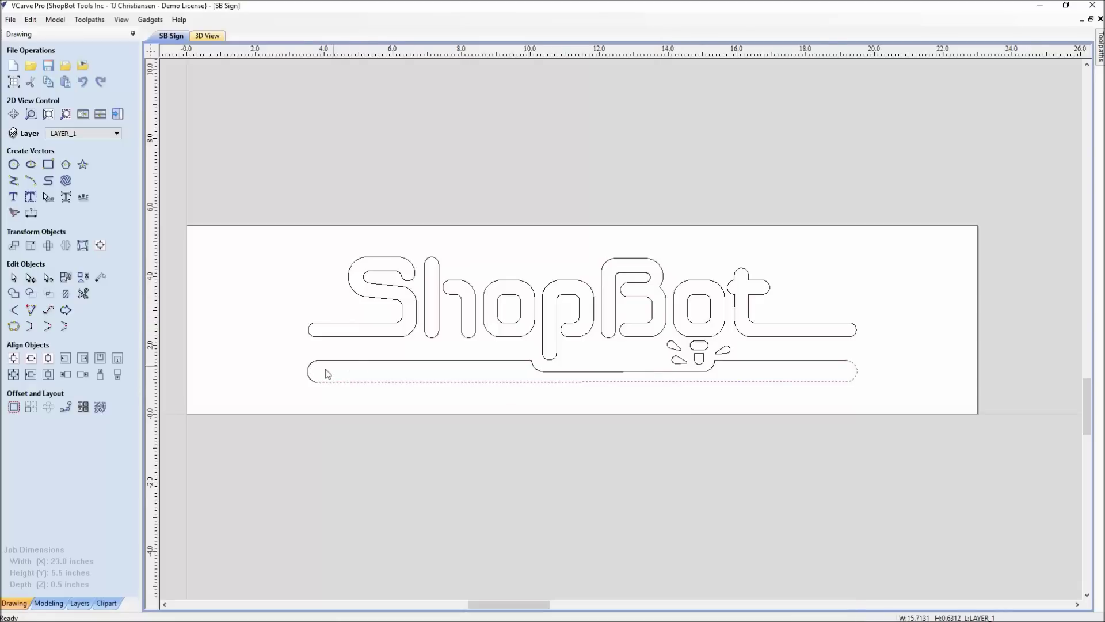
{"action": "left_click", "coordinate": [309, 378]}
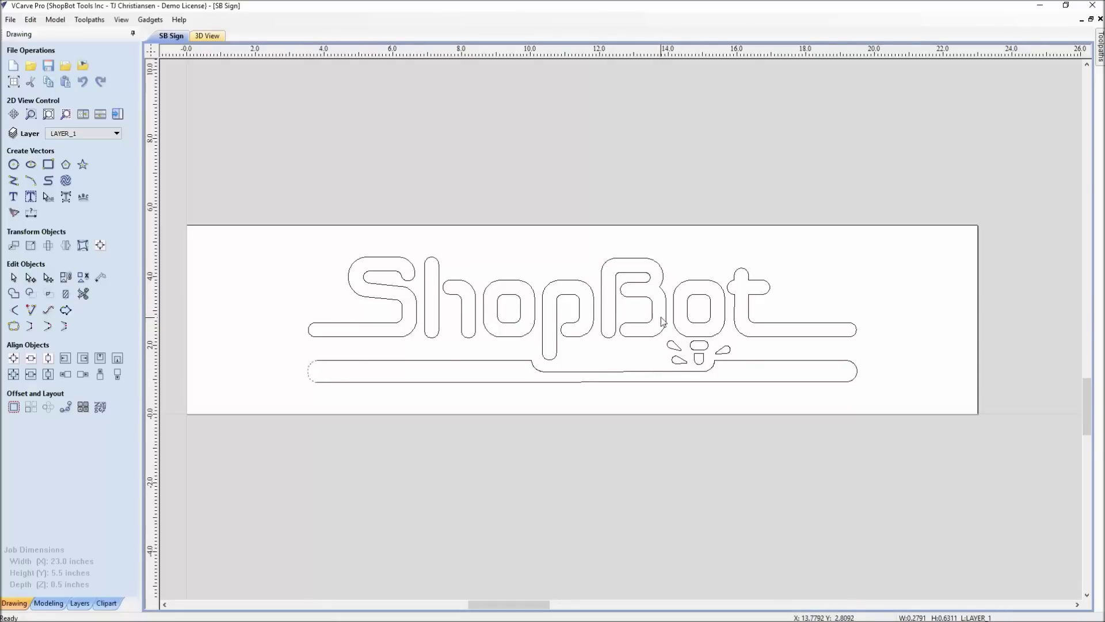
{"action": "middle_click_drag", "start_coordinate": [660, 316], "coordinate": [639, 292]}
{"action": "left_click", "coordinate": [603, 175]}
{"action": "mouse_move", "coordinate": [492, 191]}
{"action": "middle_mouse_down"}
{"action": "mouse_move", "coordinate": [521, 189]}
{"action": "mouse_move", "coordinate": [475, 178]}
{"action": "middle_mouse_up"}
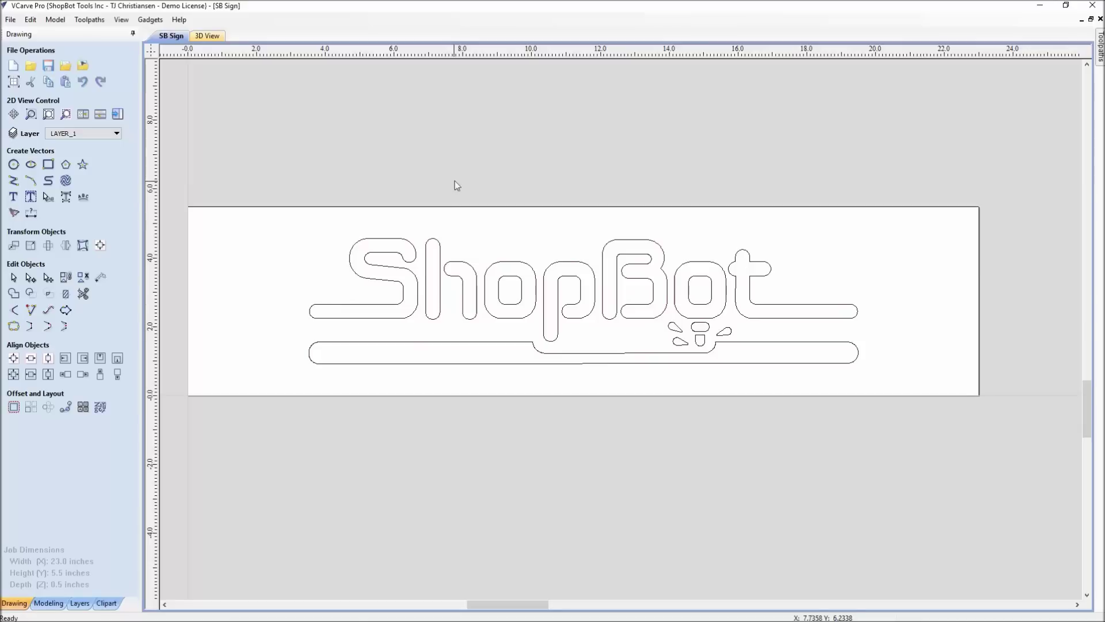
- Select all open logo vectors, then check the inner piece of the B alone
{"action": "right_click", "coordinate": [564, 144]}
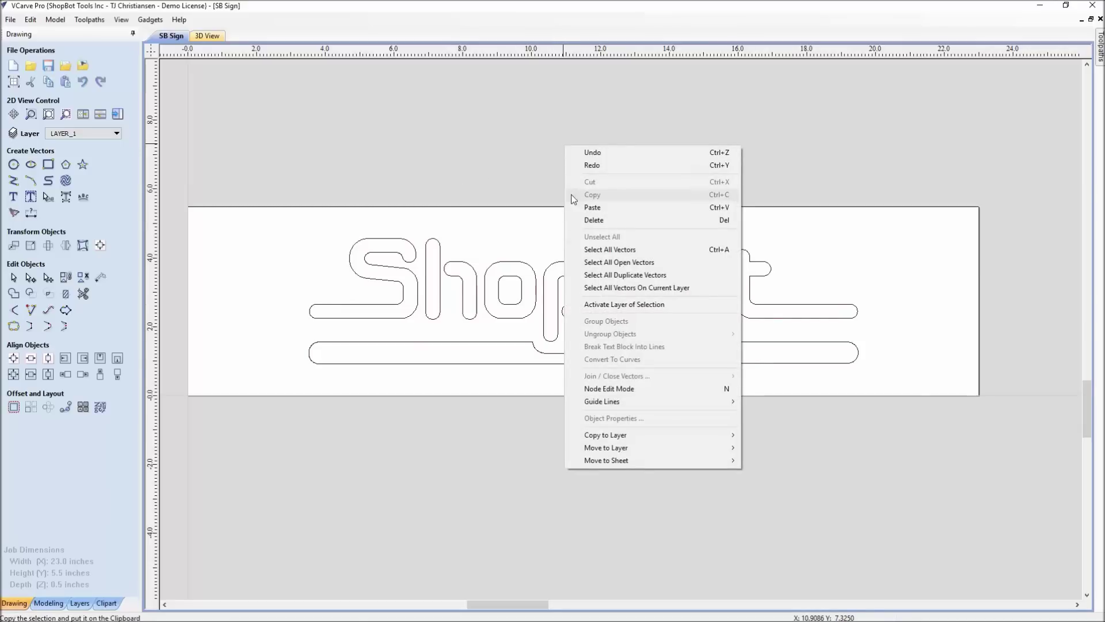
{"action": "left_click", "coordinate": [591, 264]}
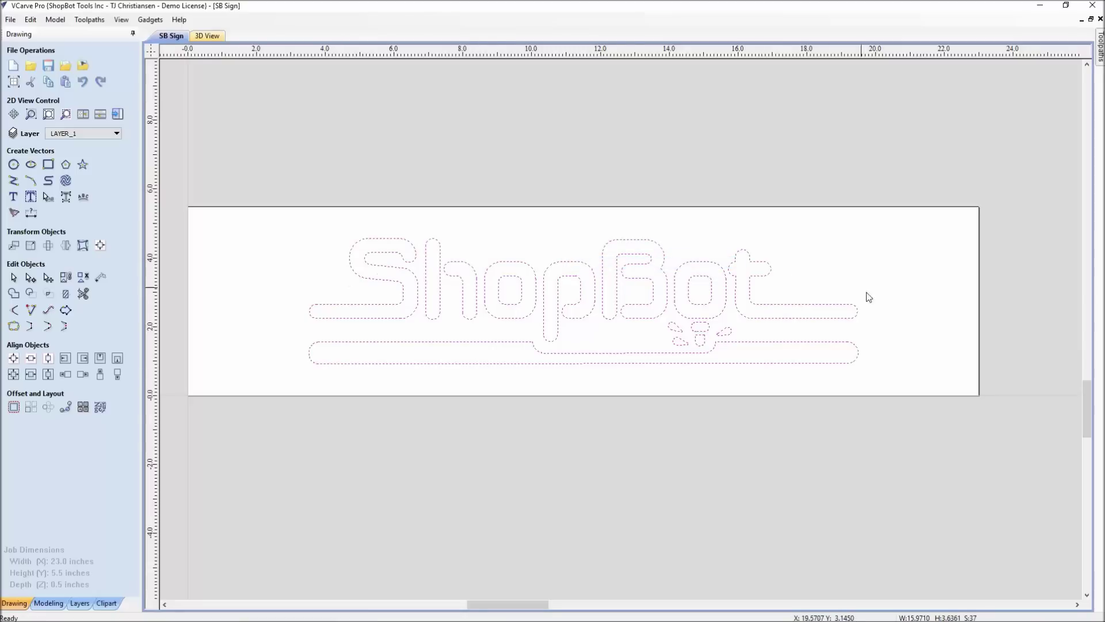
{"action": "left_click", "coordinate": [626, 327]}
{"action": "left_click", "coordinate": [605, 314]}
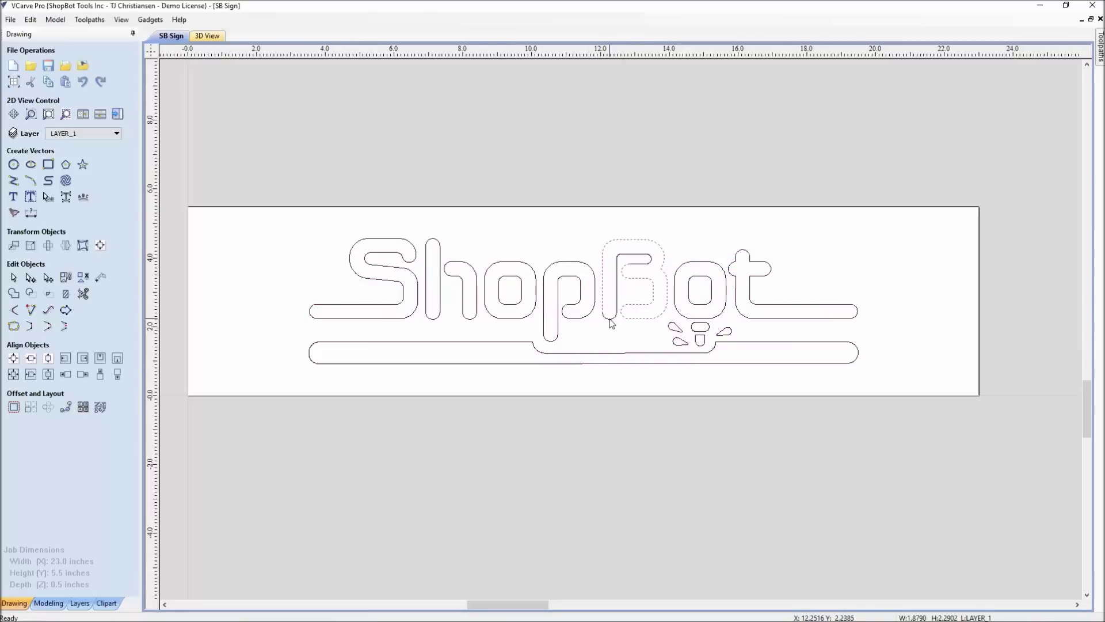
{"action": "scroll", "coordinate": [641, 268], "scroll_direction": "up", "scroll_amount": 5}
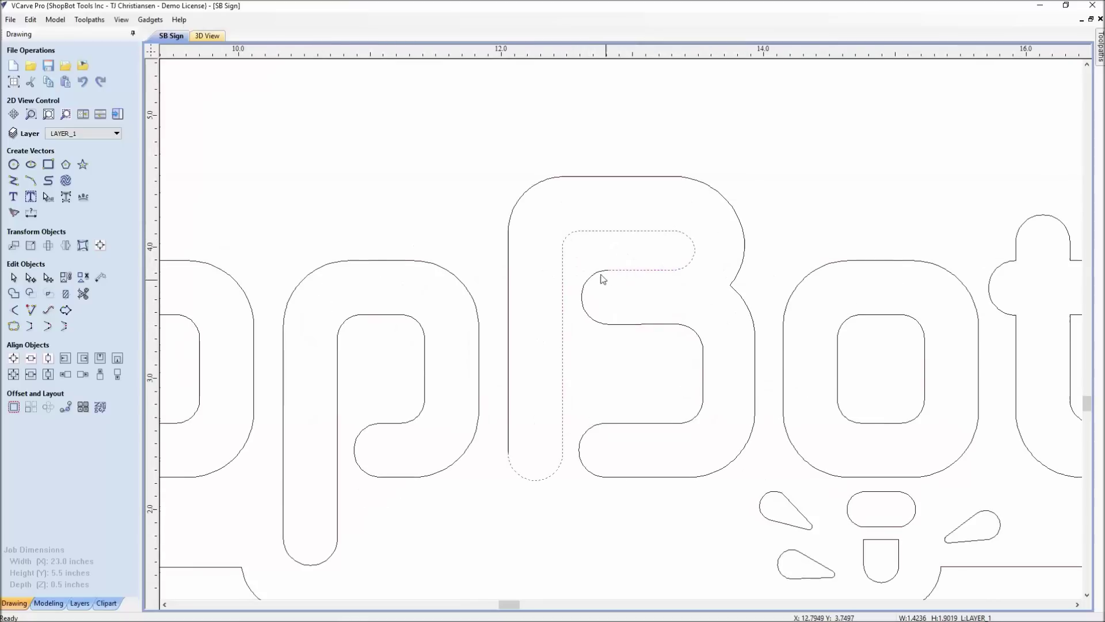
{"action": "scroll", "coordinate": [621, 284], "scroll_direction": "down", "scroll_amount": 3}
{"action": "scroll", "coordinate": [621, 283], "scroll_direction": "down", "scroll_amount": 4}
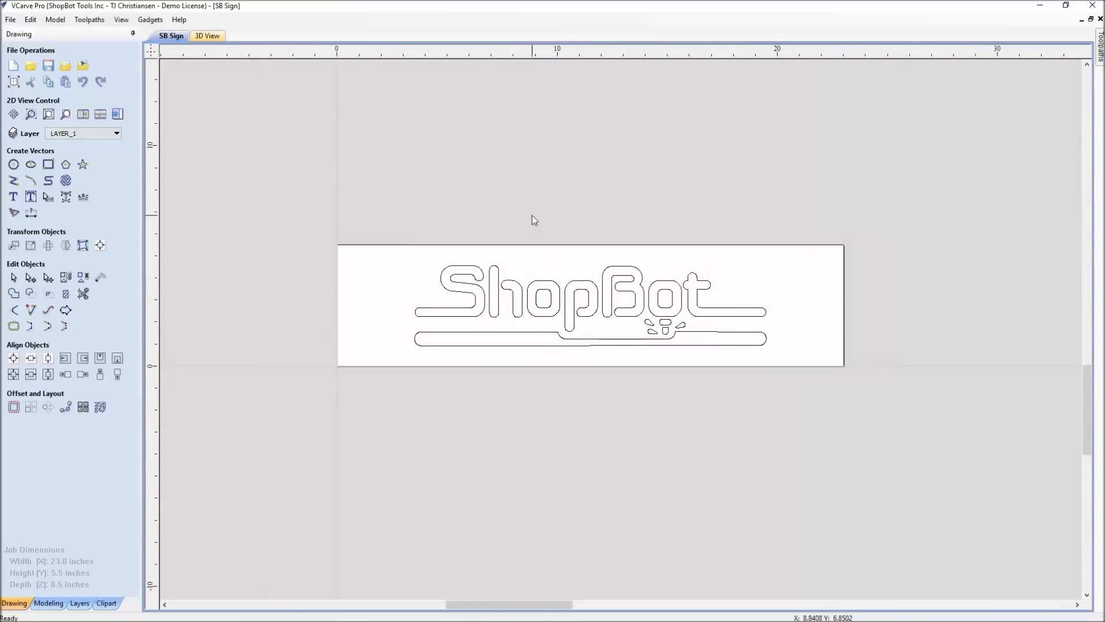
- Reselect all 37 open vectors and open the Join Open Vectors form
{"action": "right_click", "coordinate": [545, 202]}
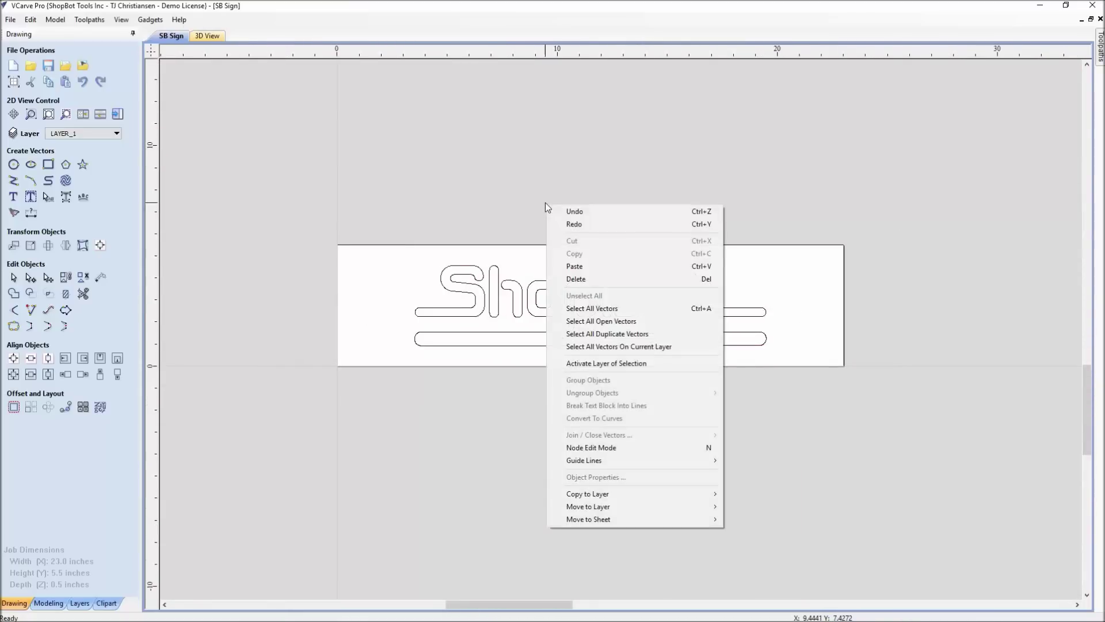
{"action": "left_click", "coordinate": [593, 322]}
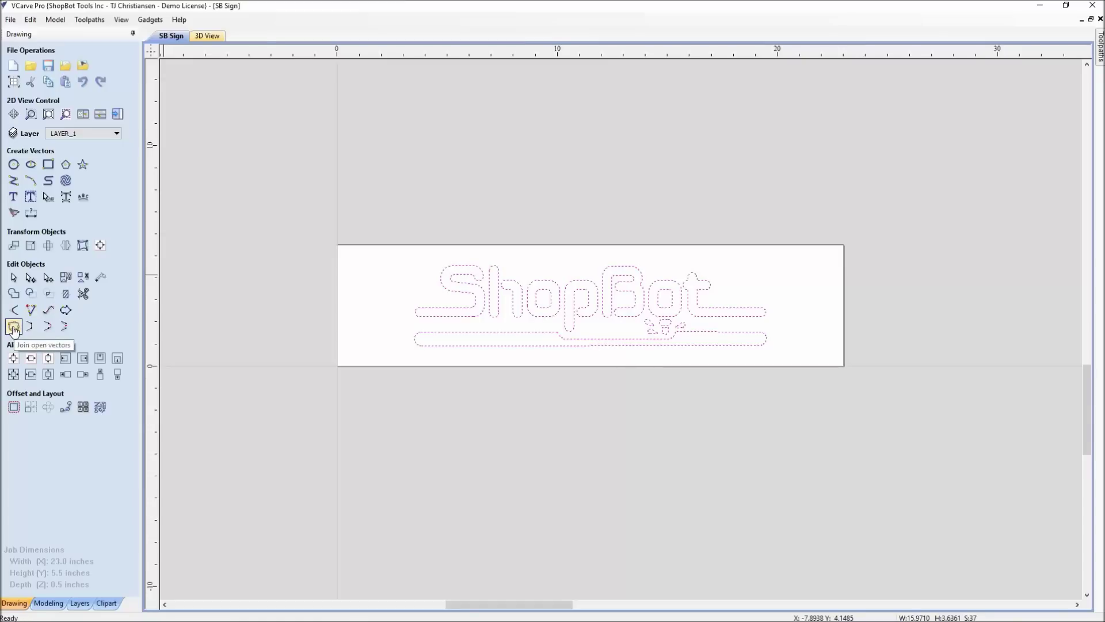
{"action": "left_click", "coordinate": [13, 327]}
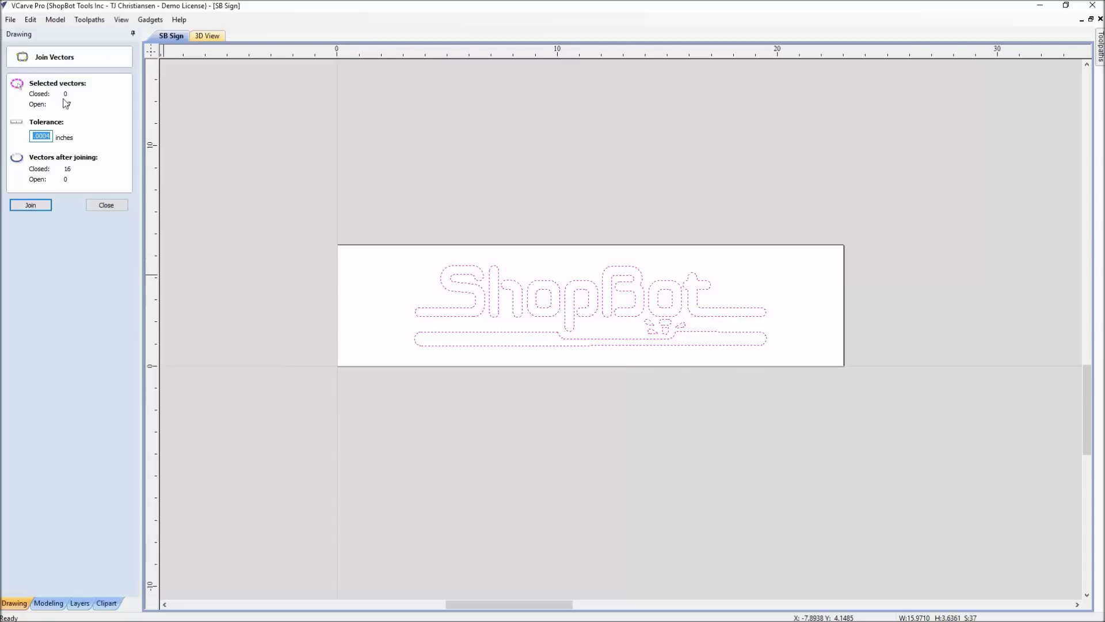
- Join the 37 open vectors at .0004 inch tolerance into 16 closed outlines and close the form
{"action": "left_click", "coordinate": [42, 206]}
{"action": "scroll", "coordinate": [483, 306], "scroll_direction": "up", "scroll_amount": 4}
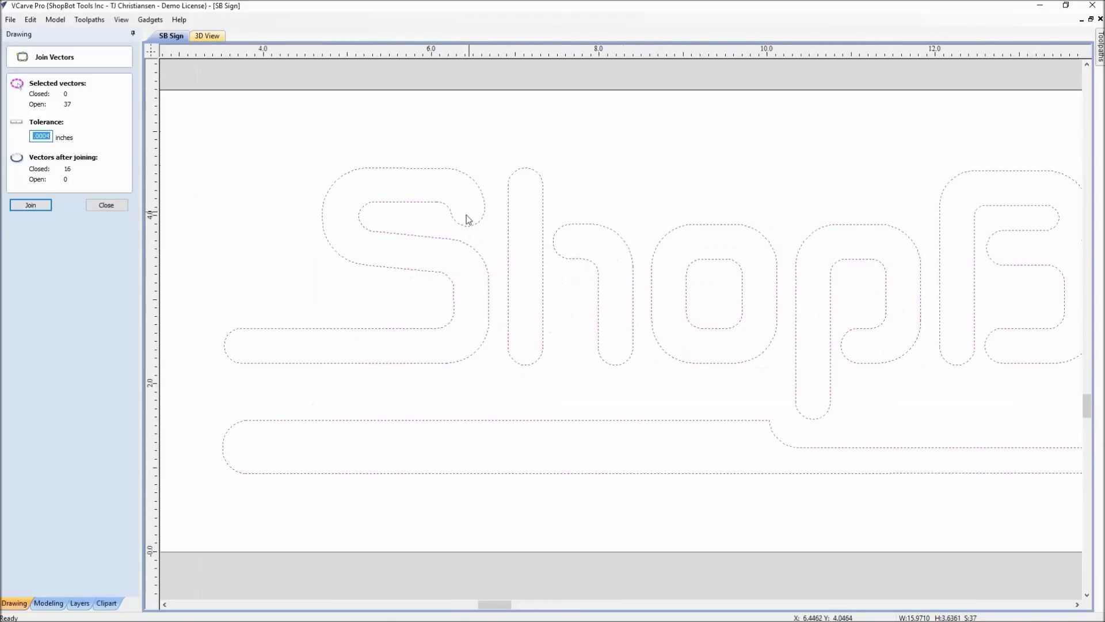
{"action": "scroll", "coordinate": [466, 219], "scroll_direction": "up", "scroll_amount": 3}
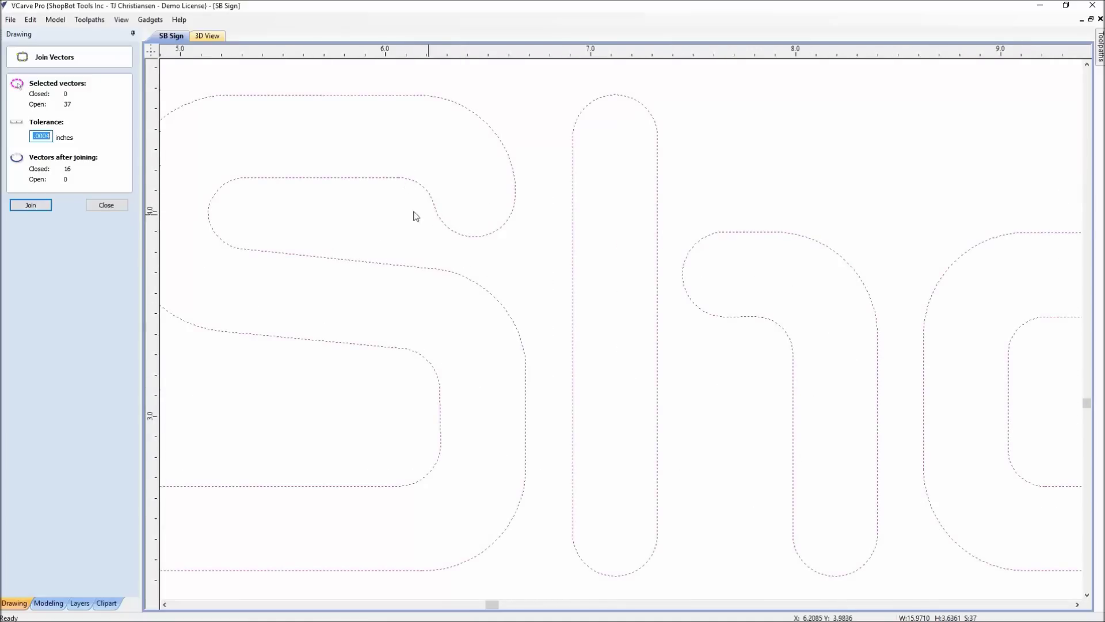
{"action": "scroll", "coordinate": [420, 187], "scroll_direction": "down", "scroll_amount": 3}
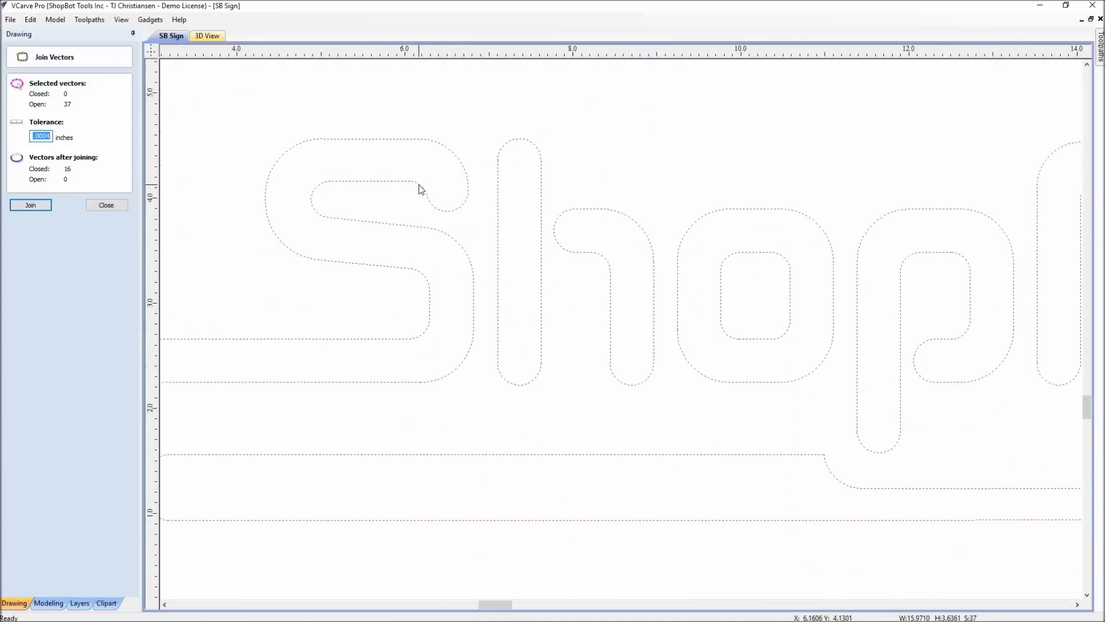
{"action": "scroll", "coordinate": [630, 252], "scroll_direction": "down", "scroll_amount": 5}
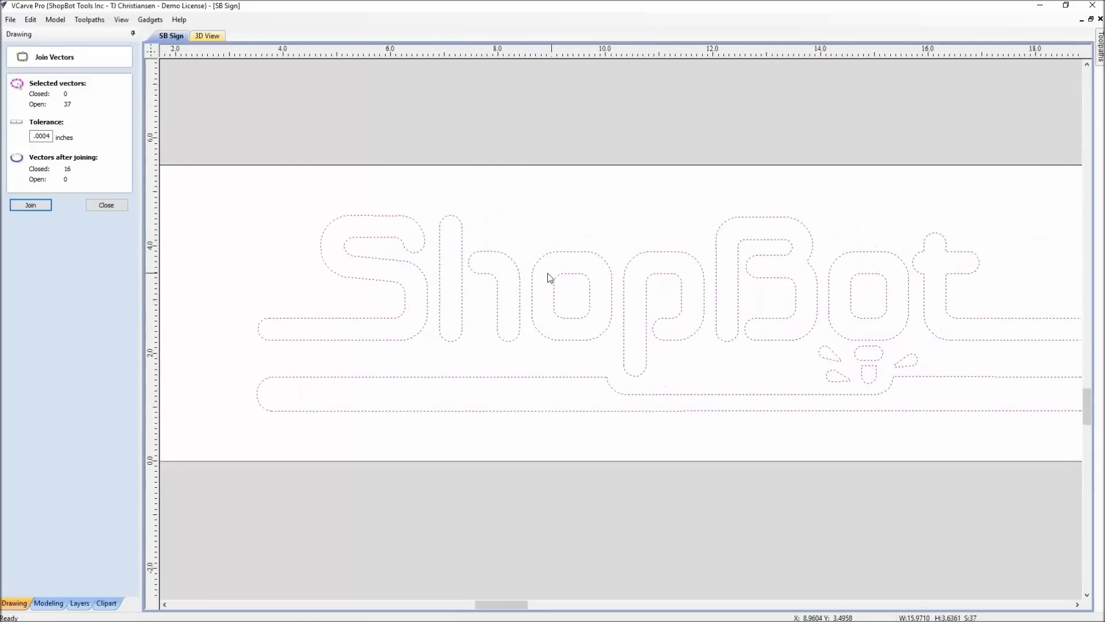
{"action": "scroll", "coordinate": [533, 271], "scroll_direction": "up", "scroll_amount": 2}
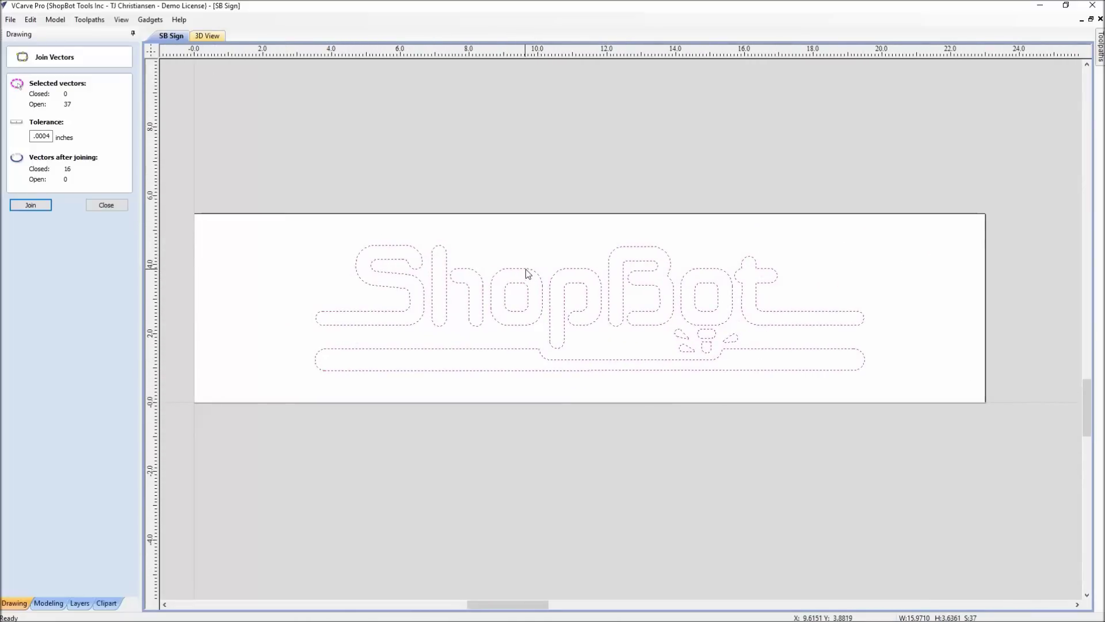
{"action": "left_click", "coordinate": [19, 209]}
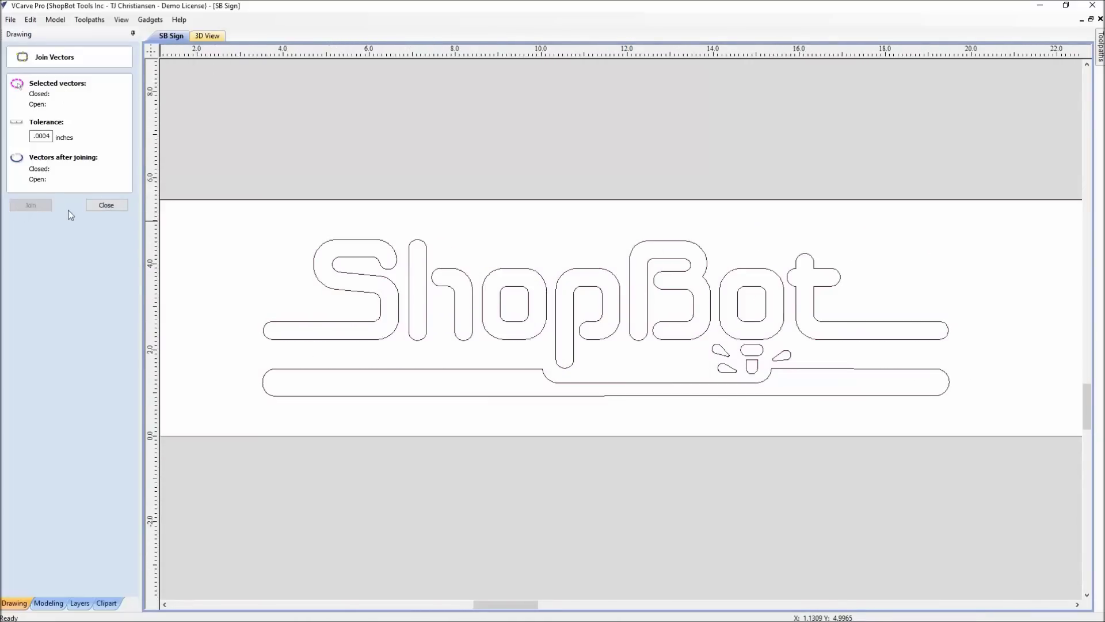
{"action": "left_click", "coordinate": [106, 206]}
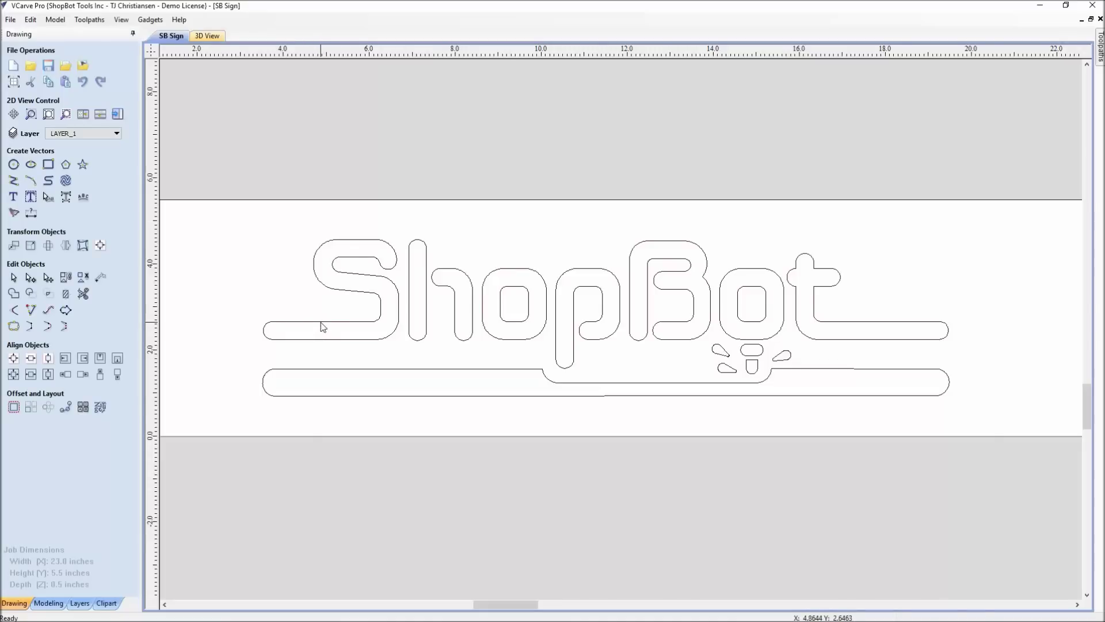
{"action": "left_click", "coordinate": [334, 338]}
{"action": "left_click", "coordinate": [403, 370]}
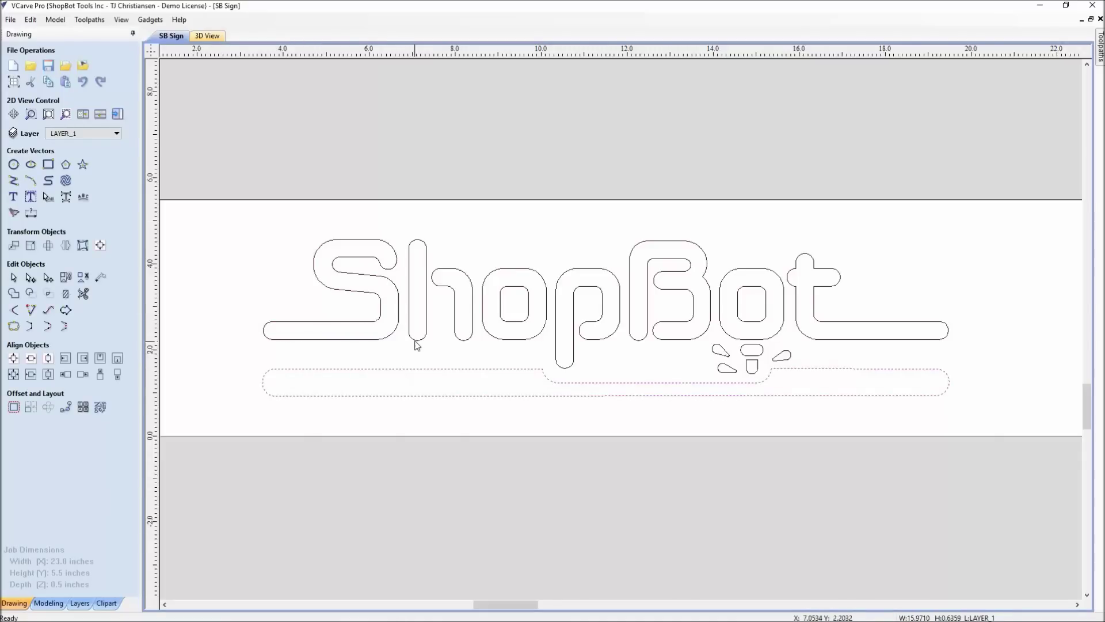
{"action": "left_click", "coordinate": [418, 342]}
{"action": "left_click", "coordinate": [469, 340]}
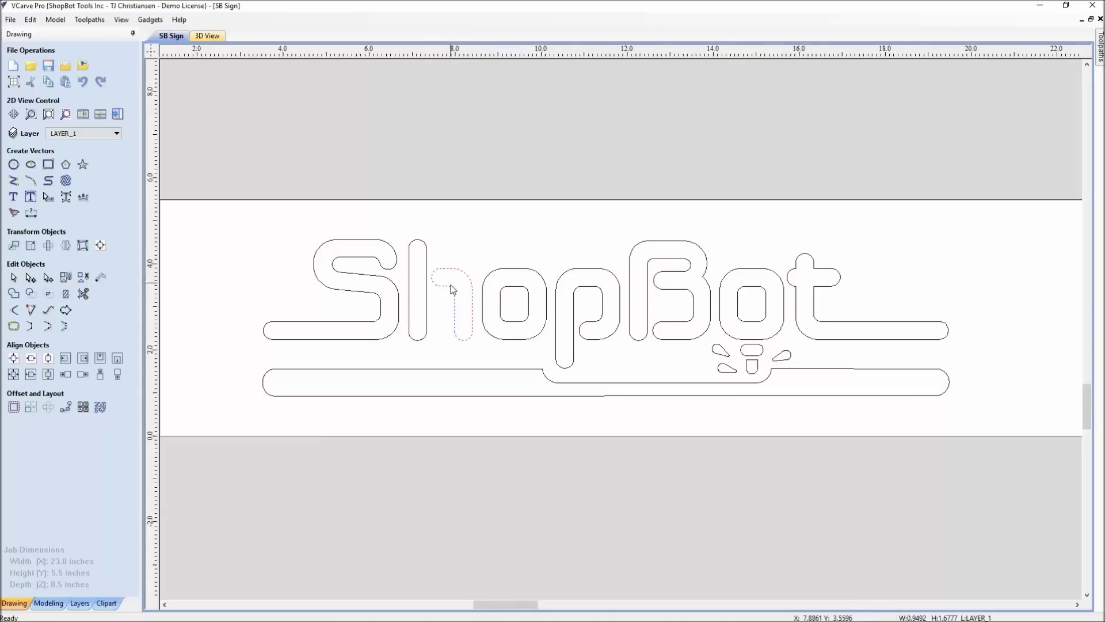
{"action": "left_click", "coordinate": [439, 318]}
{"action": "scroll", "coordinate": [465, 316], "scroll_direction": "down", "scroll_amount": 3}
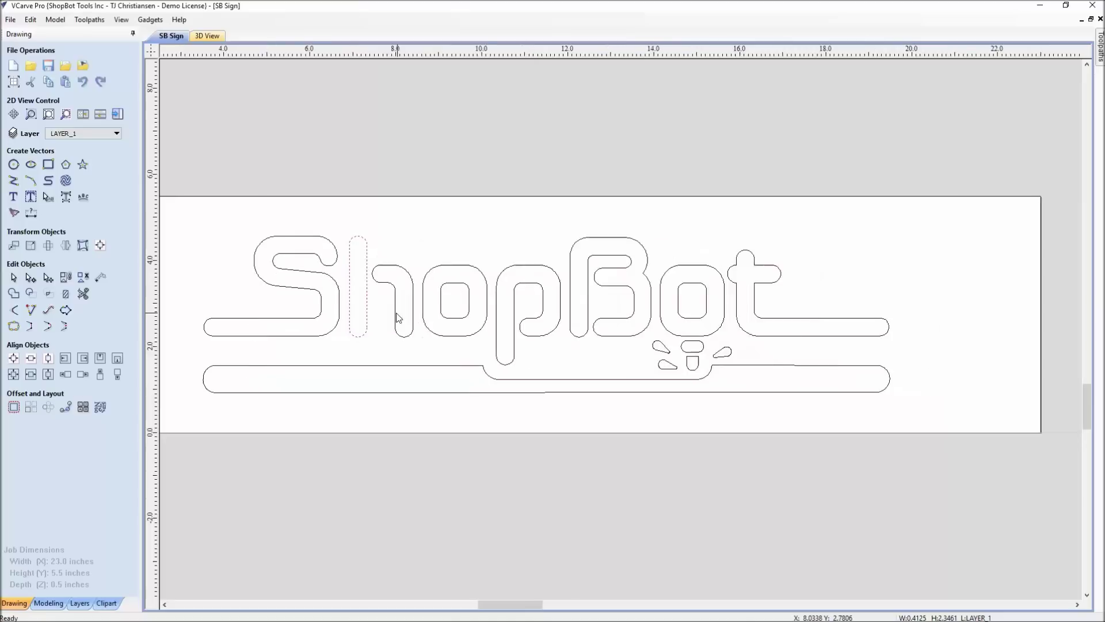
{"action": "middle_click_drag", "start_coordinate": [467, 311], "coordinate": [521, 311]}
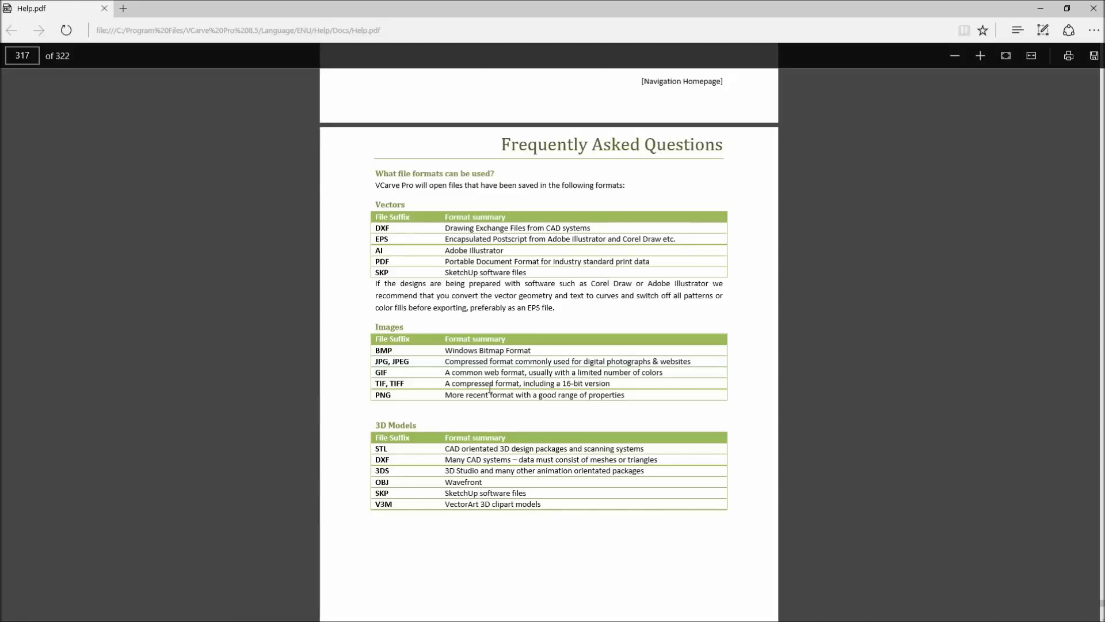
- Put the help PDF away, go to google.com and search for 'funny stop sign'
{"action": "left_click", "coordinate": [1040, 8]}
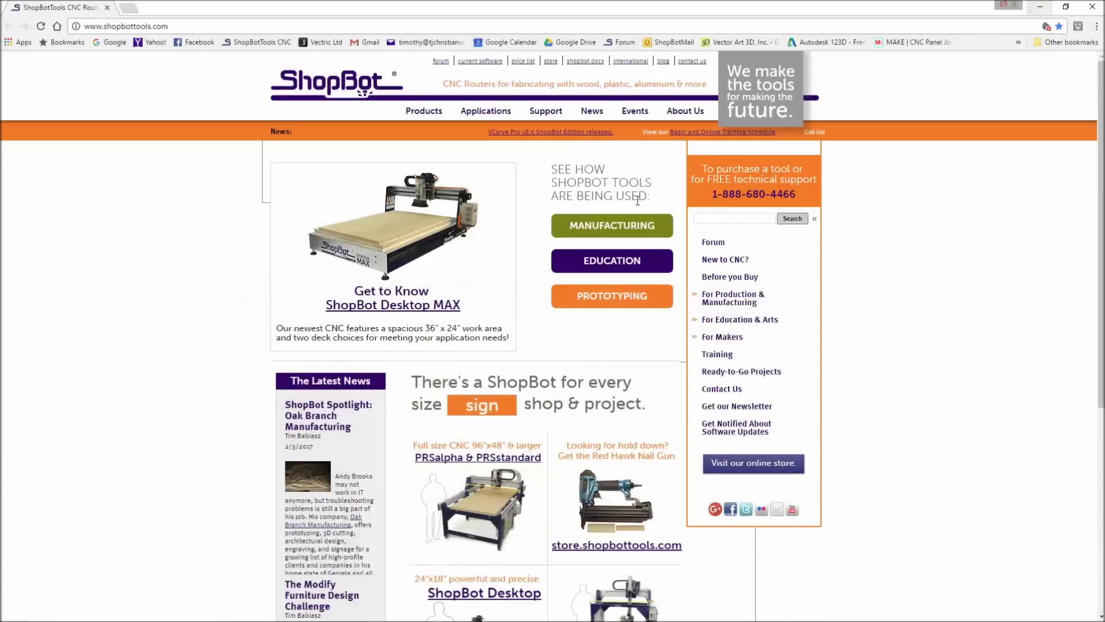
{"action": "left_click", "coordinate": [214, 27]}
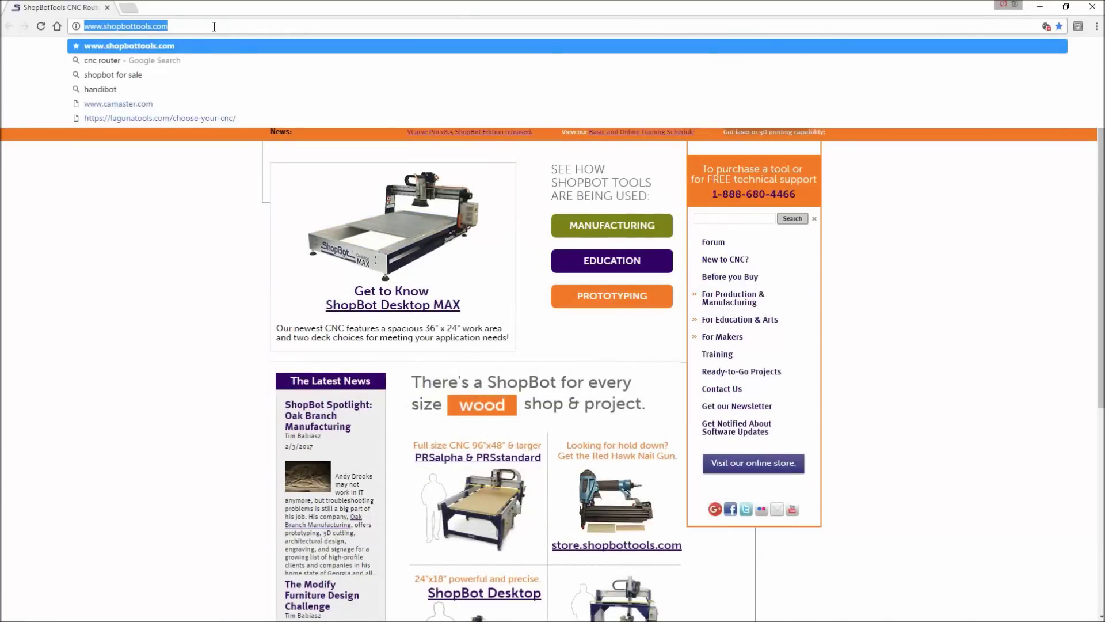
{"action": "type", "text": "google.com"}
{"action": "key", "text": "Return"}
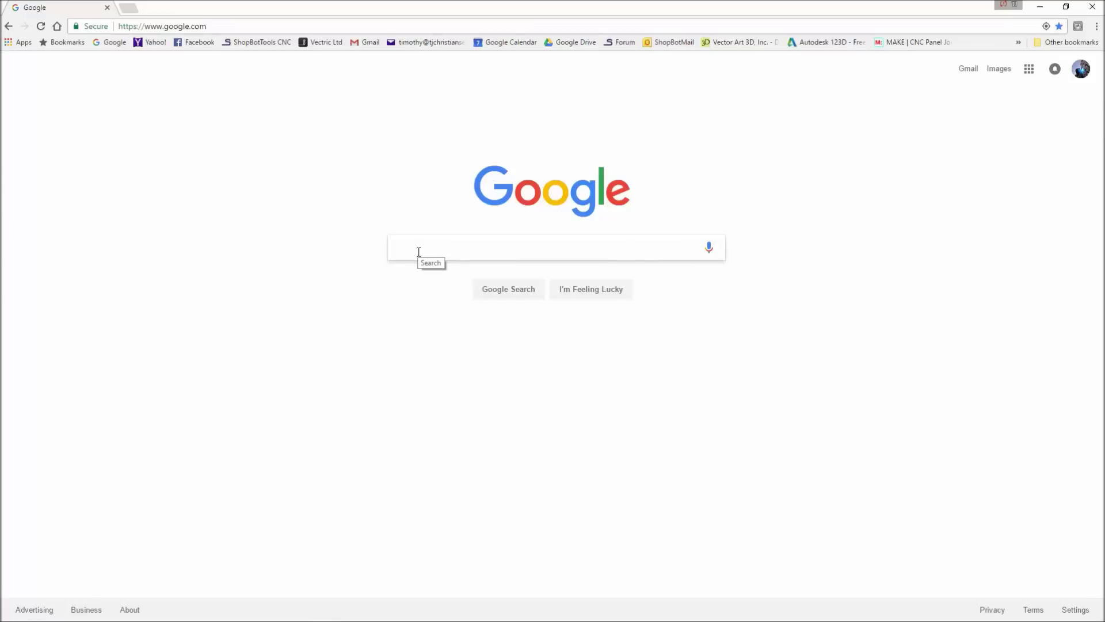
{"action": "type", "text": "funny stop sign"}
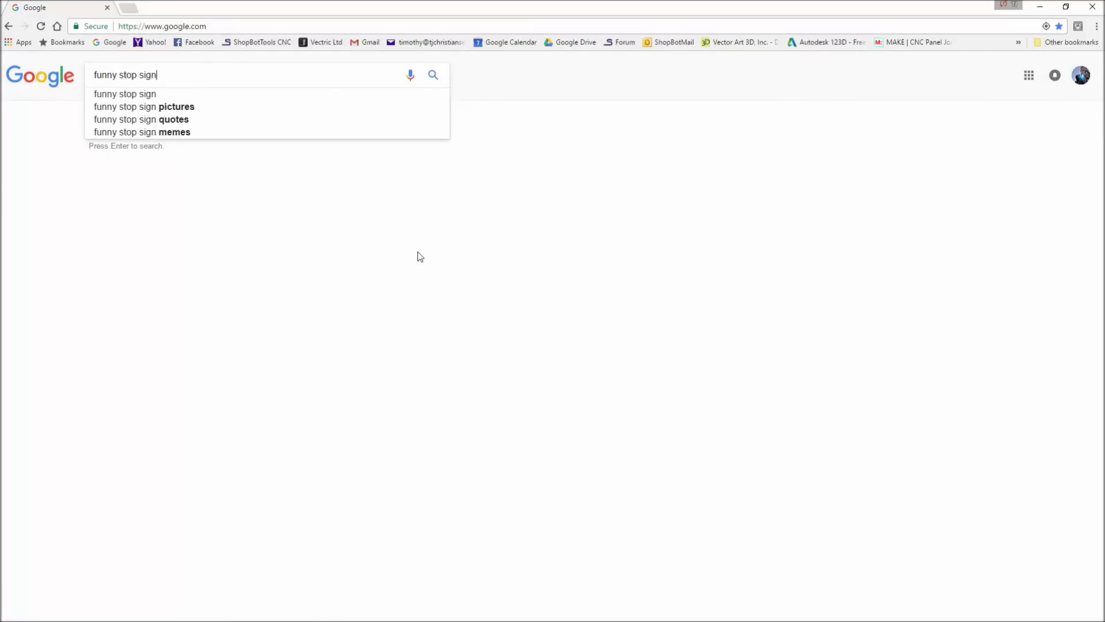
{"action": "key", "text": "Return"}
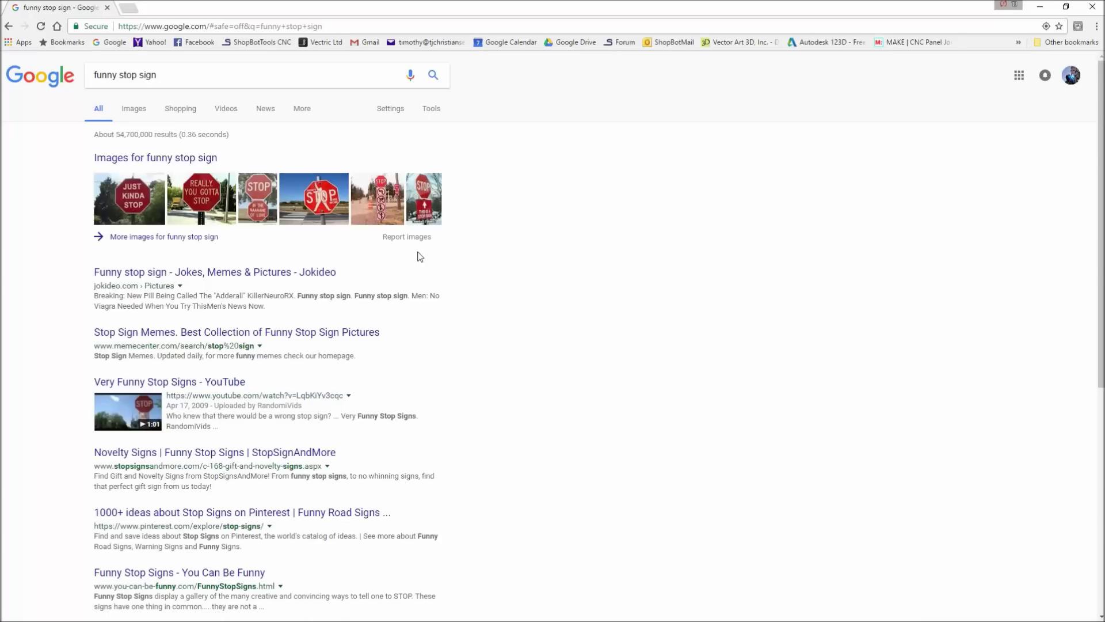
- Show image results filtered to usage rights: labelled for reuse
{"action": "left_click", "coordinate": [135, 110]}
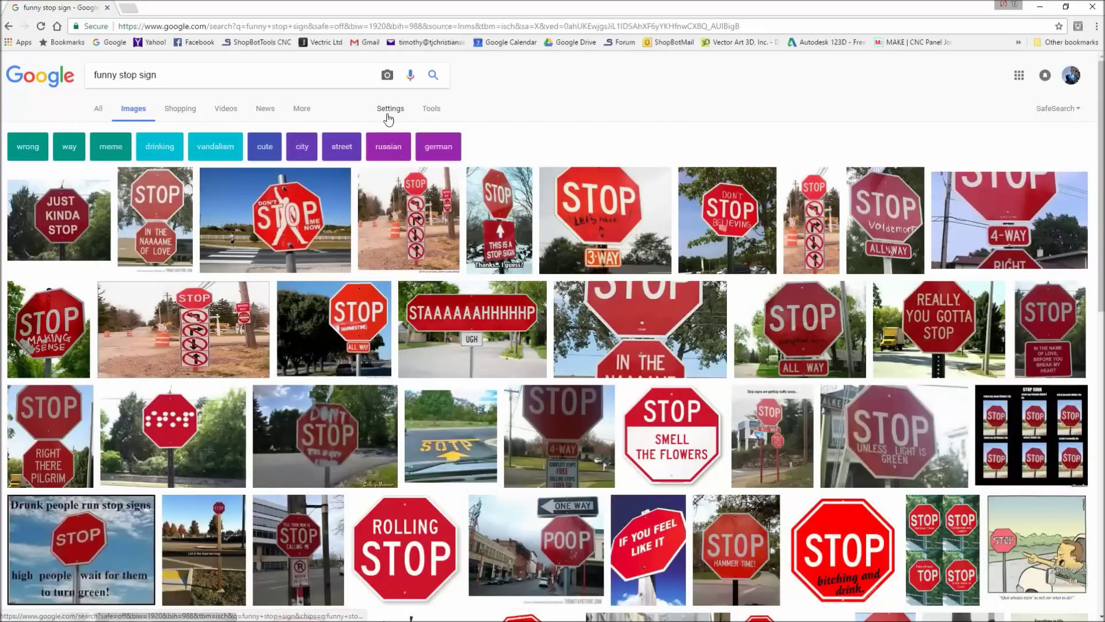
{"action": "left_click", "coordinate": [389, 109]}
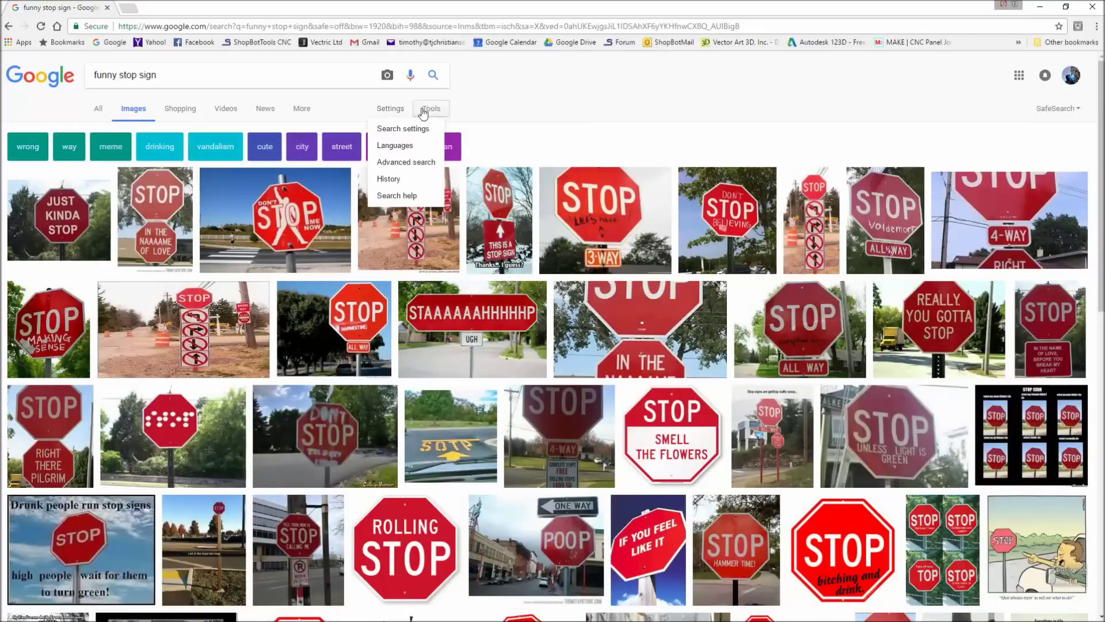
{"action": "left_click", "coordinate": [426, 111]}
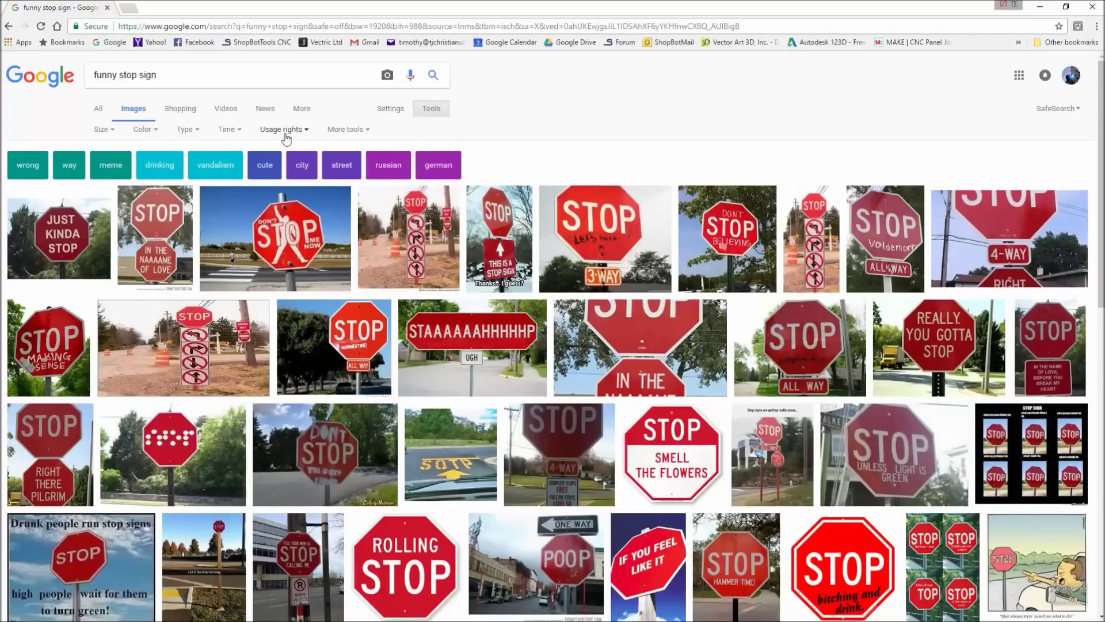
{"action": "left_click", "coordinate": [304, 136]}
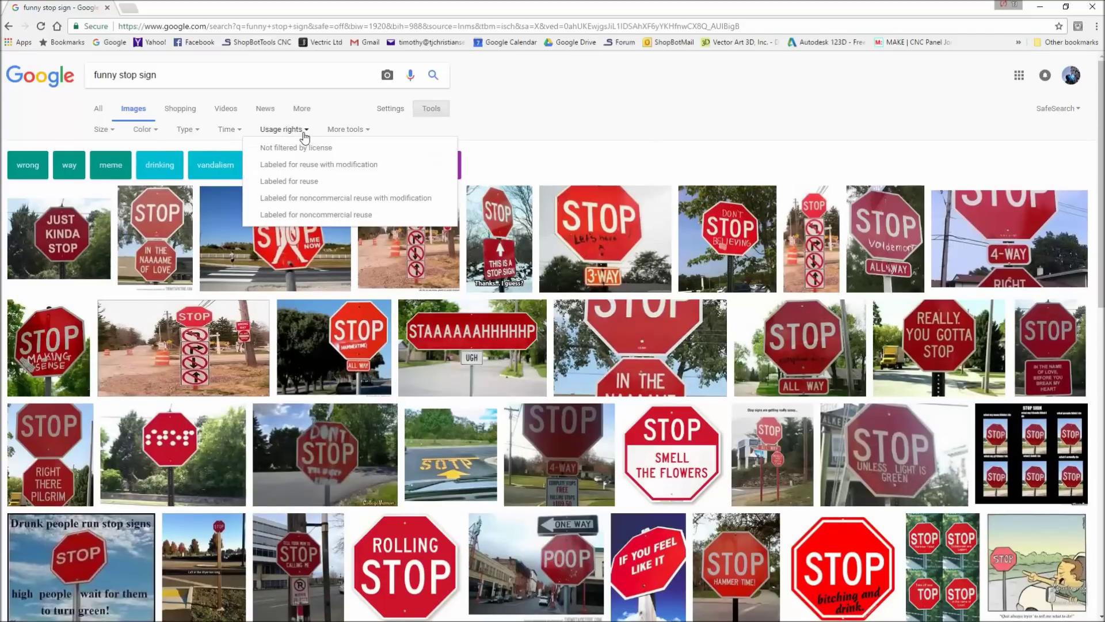
{"action": "left_click", "coordinate": [296, 185]}
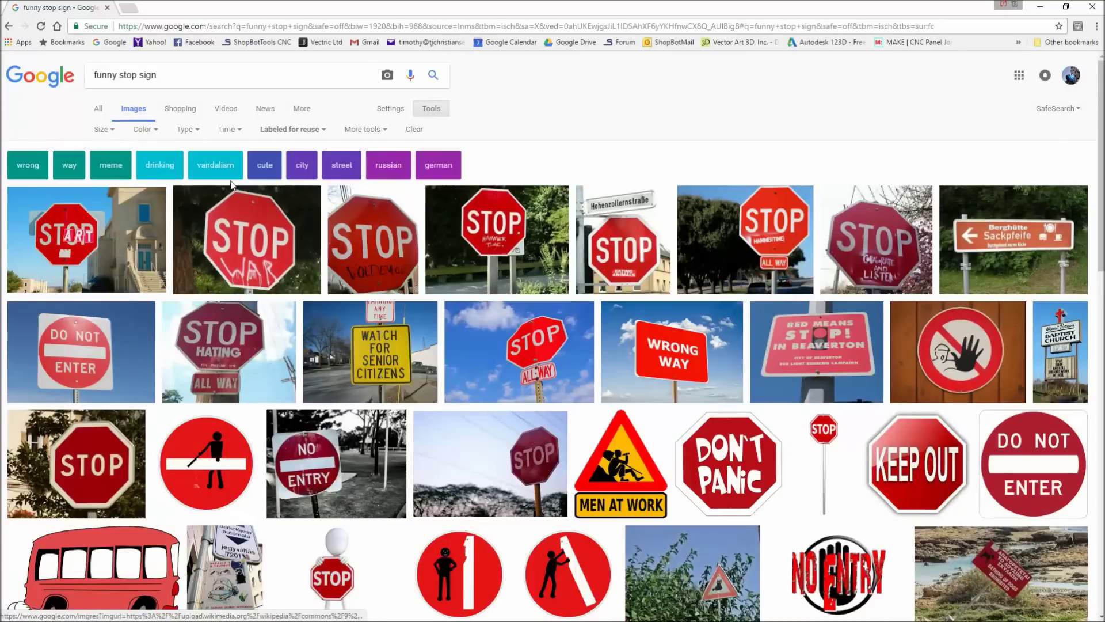
- Leave colour and type filters unchanged and preview the DON'T PANIC stop sign image
{"action": "left_click", "coordinate": [154, 132]}
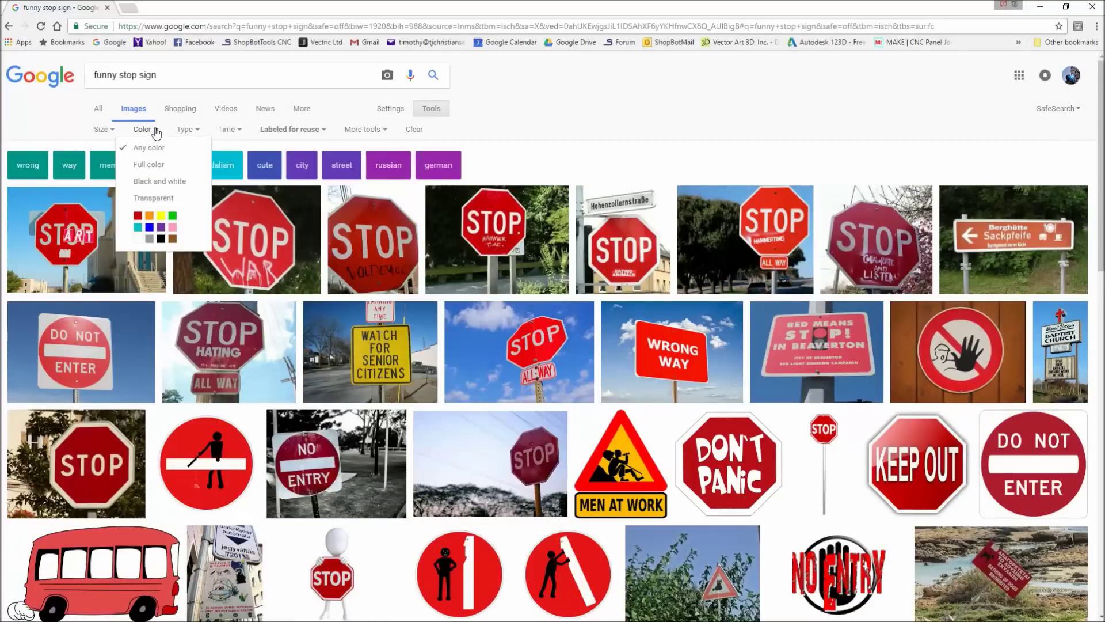
{"action": "left_click", "coordinate": [186, 130]}
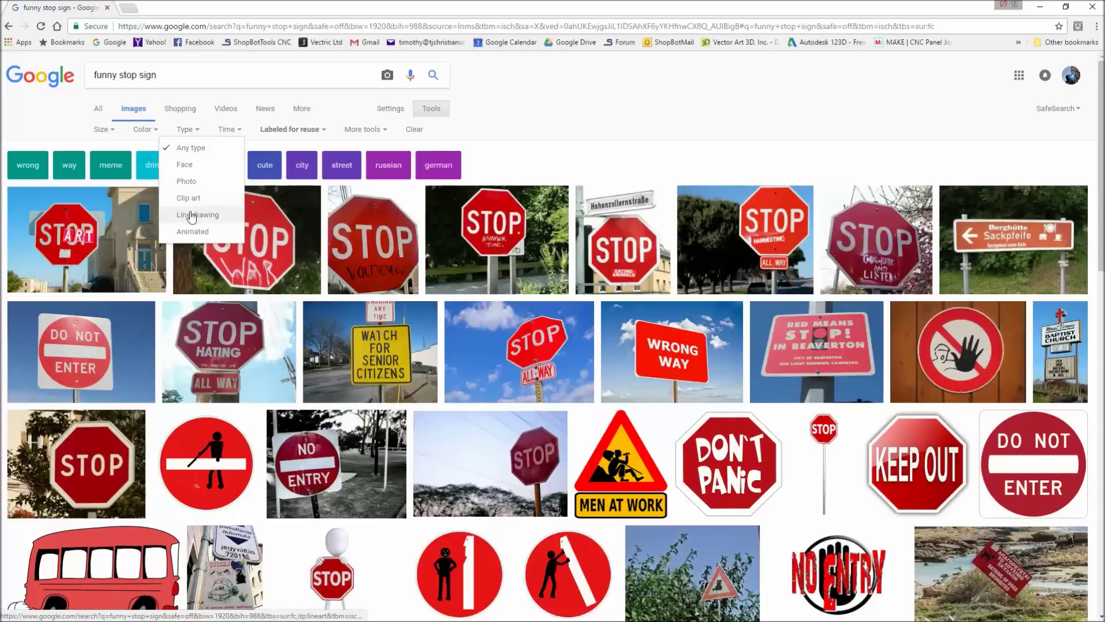
{"action": "left_click", "coordinate": [187, 130]}
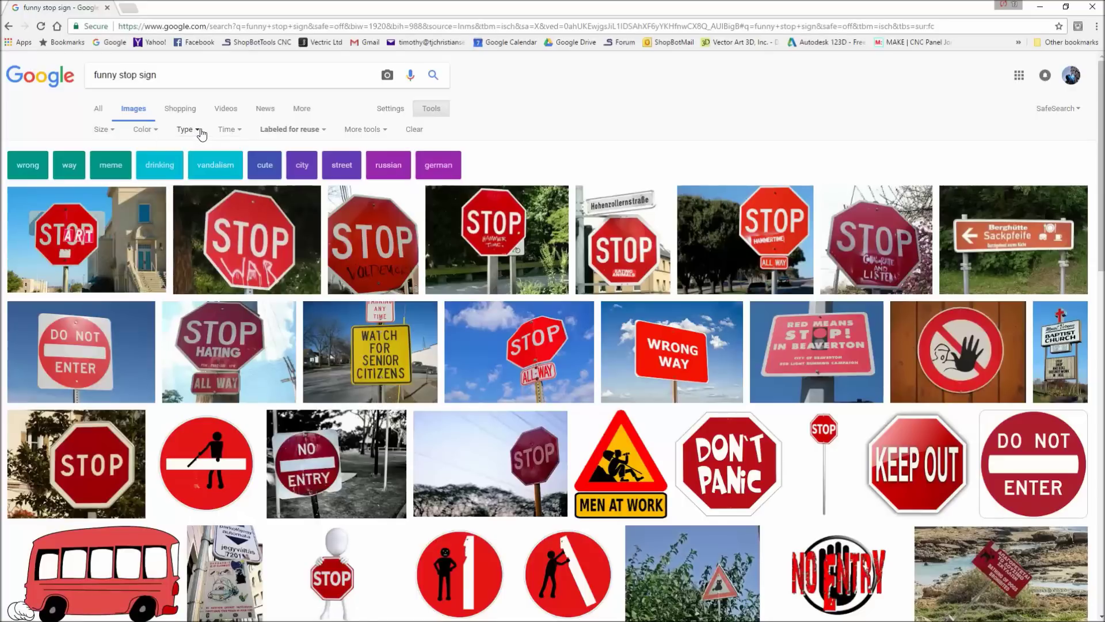
{"action": "left_click", "coordinate": [700, 475]}
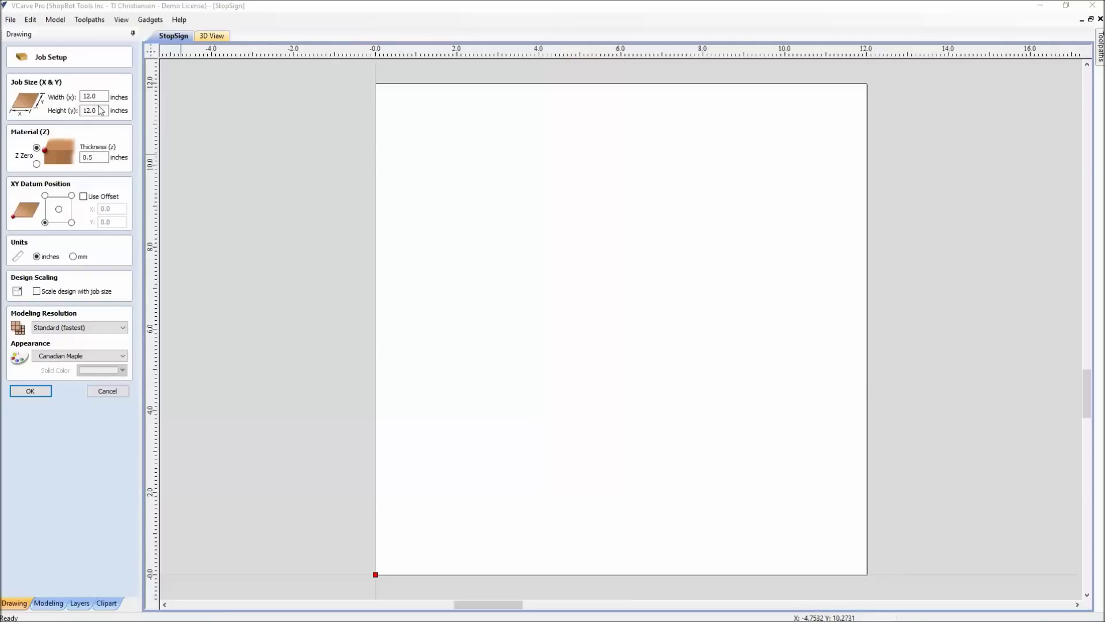
- Accept the 12 × 12 inch job setup and import the StopSign image onto it
{"action": "left_click", "coordinate": [30, 391]}
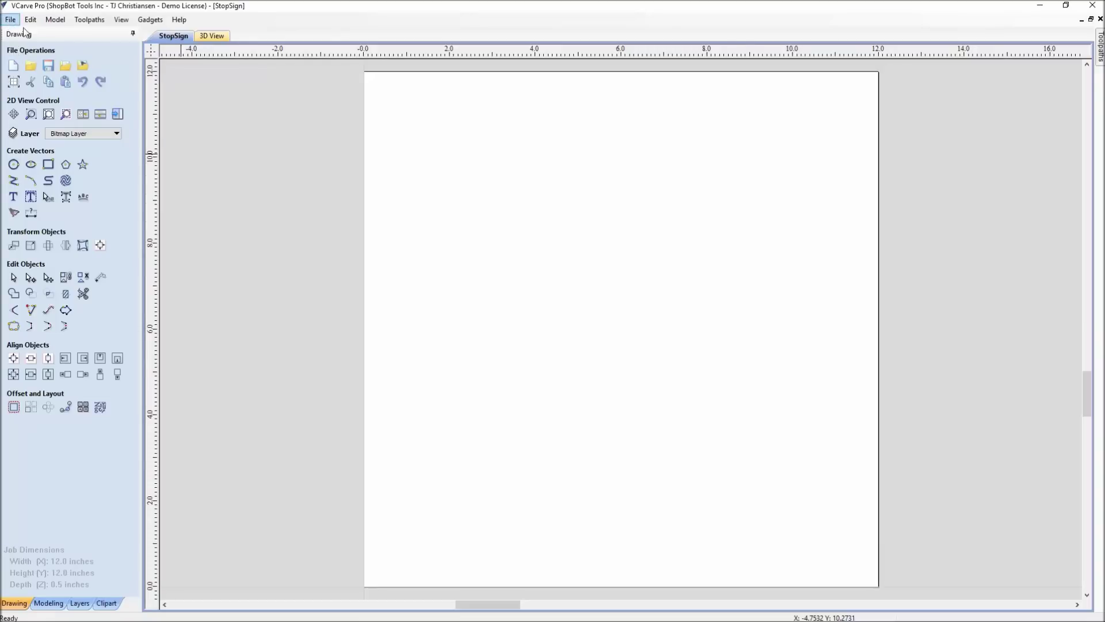
{"action": "left_click", "coordinate": [88, 67]}
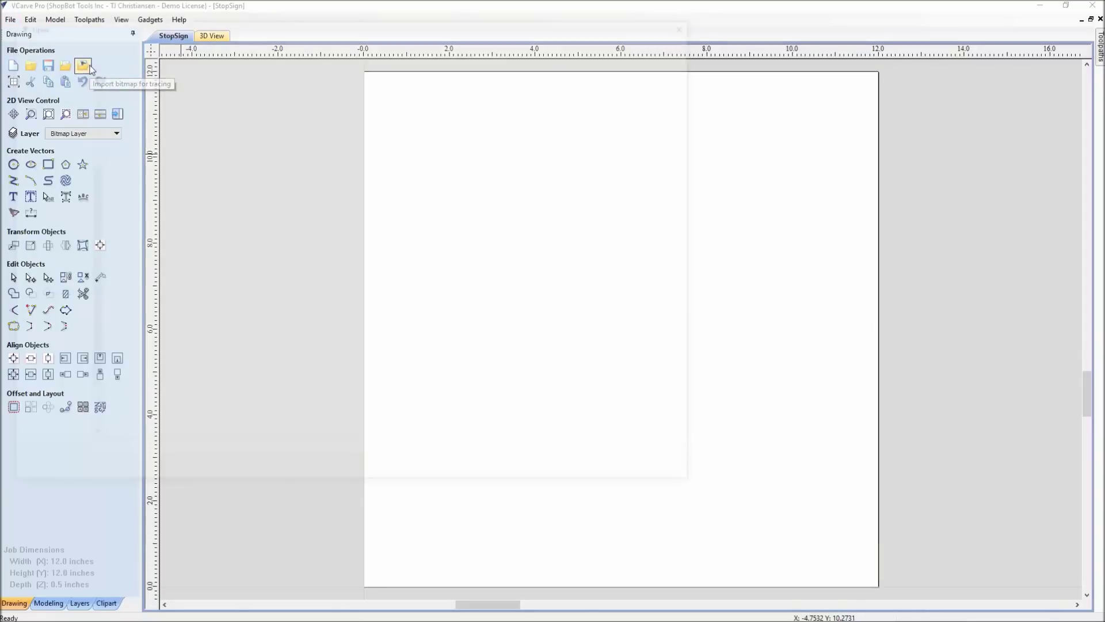
{"action": "double_click", "coordinate": [188, 106]}
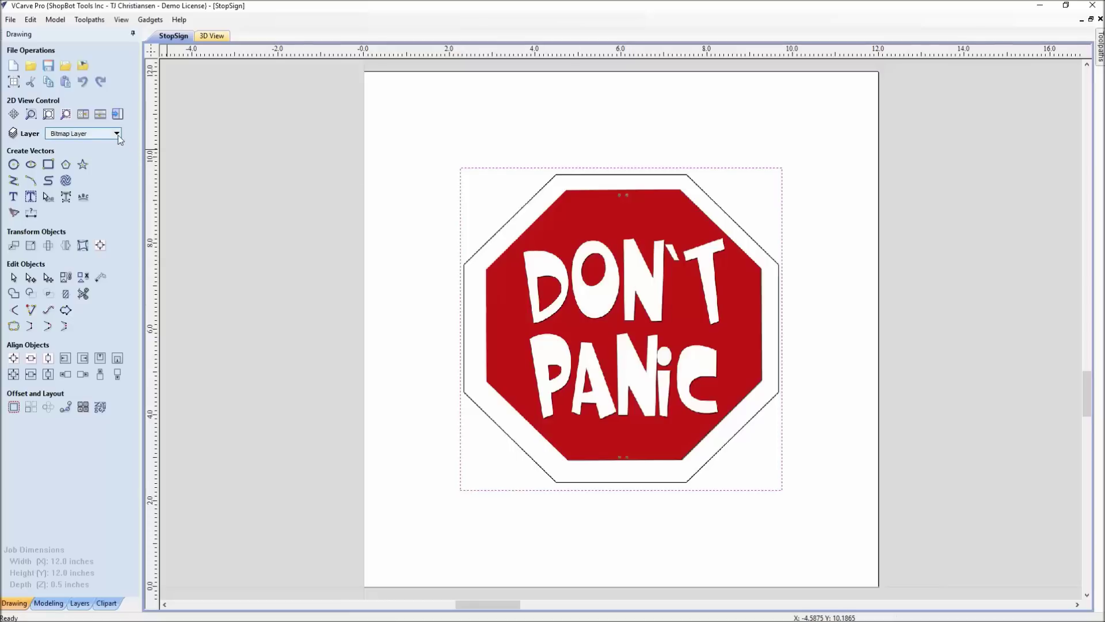
- Make Layer 1 the active layer, leaving the Bitmap Layer visible
{"action": "left_click", "coordinate": [87, 134]}
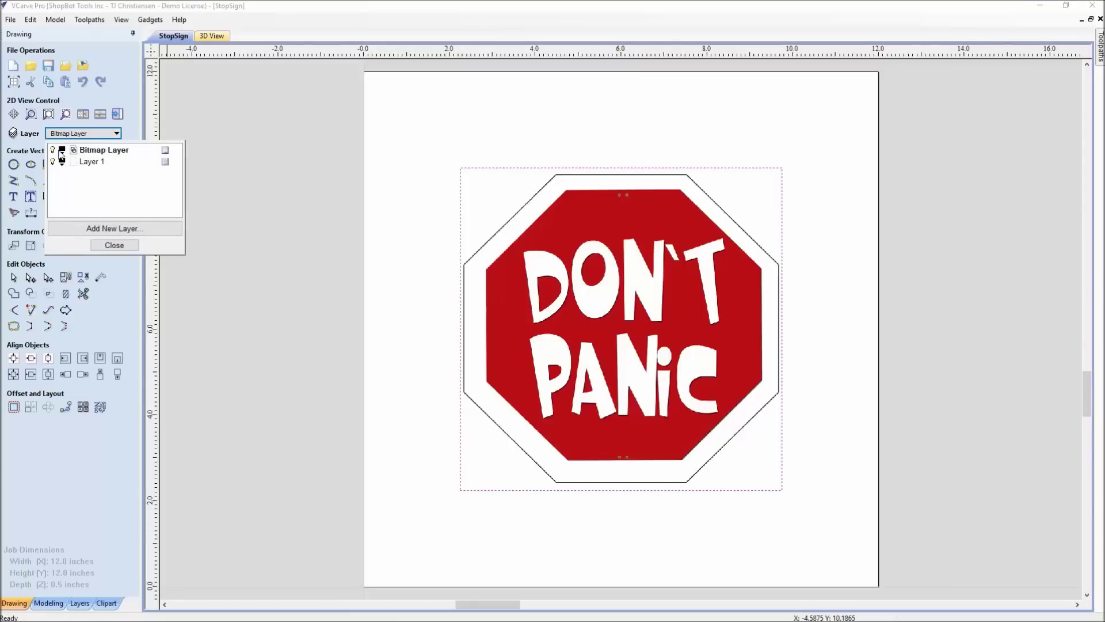
{"action": "left_click", "coordinate": [54, 151]}
{"action": "left_click", "coordinate": [54, 150]}
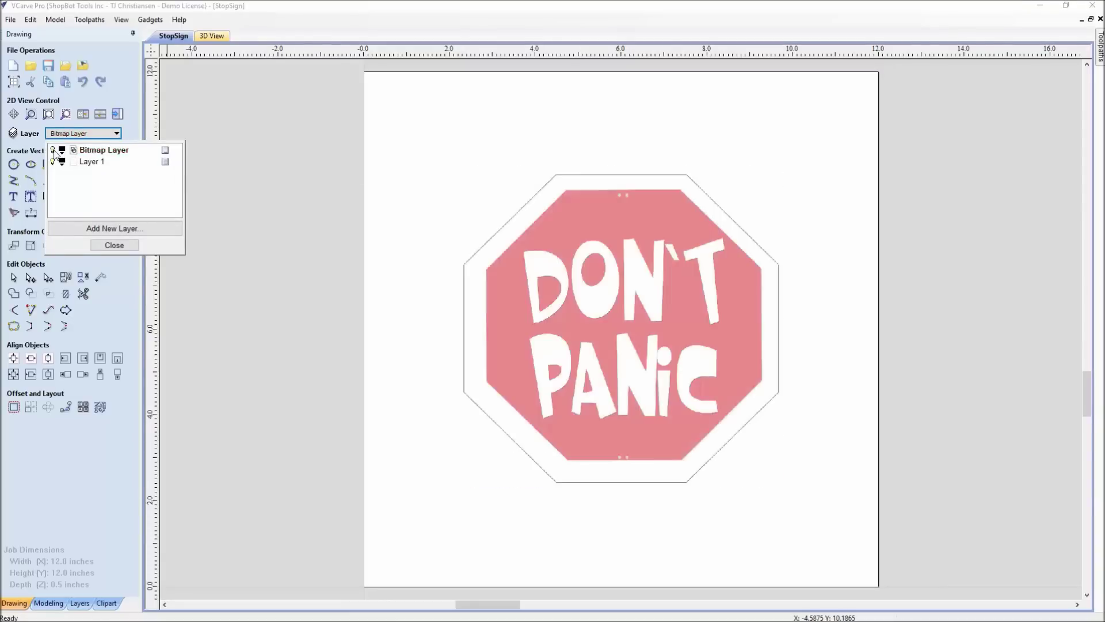
{"action": "left_click", "coordinate": [87, 161]}
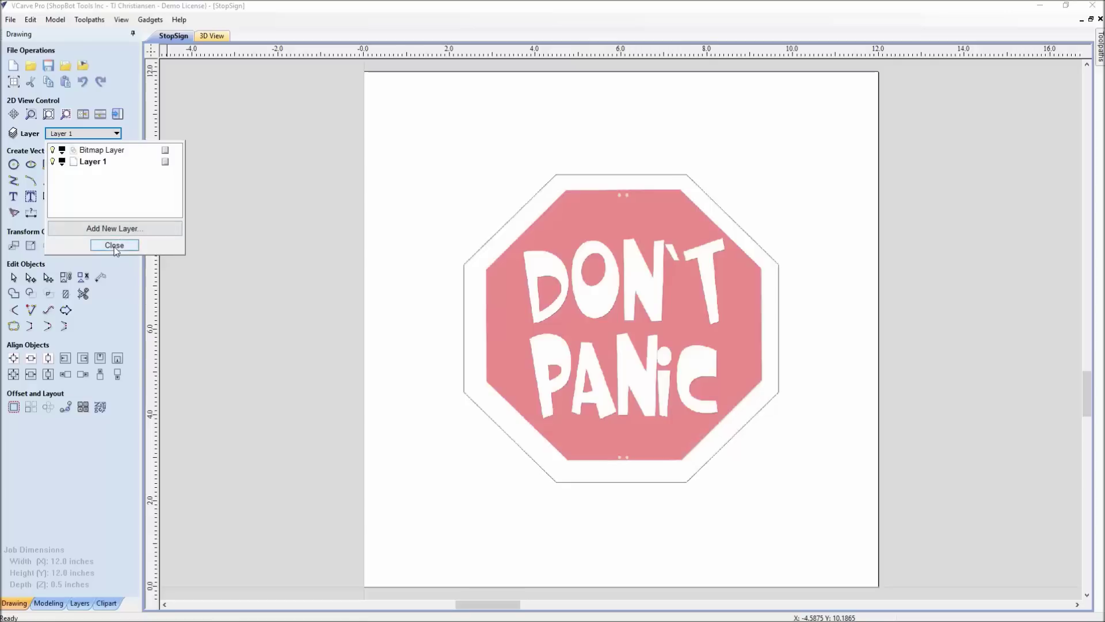
{"action": "left_click", "coordinate": [54, 149]}
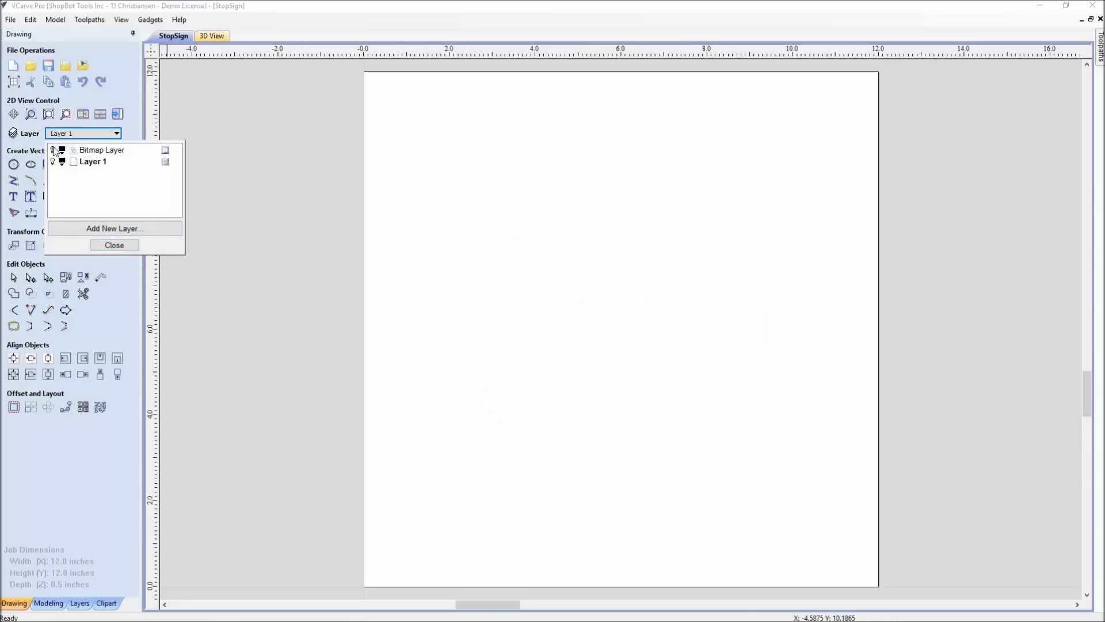
{"action": "left_click", "coordinate": [54, 151]}
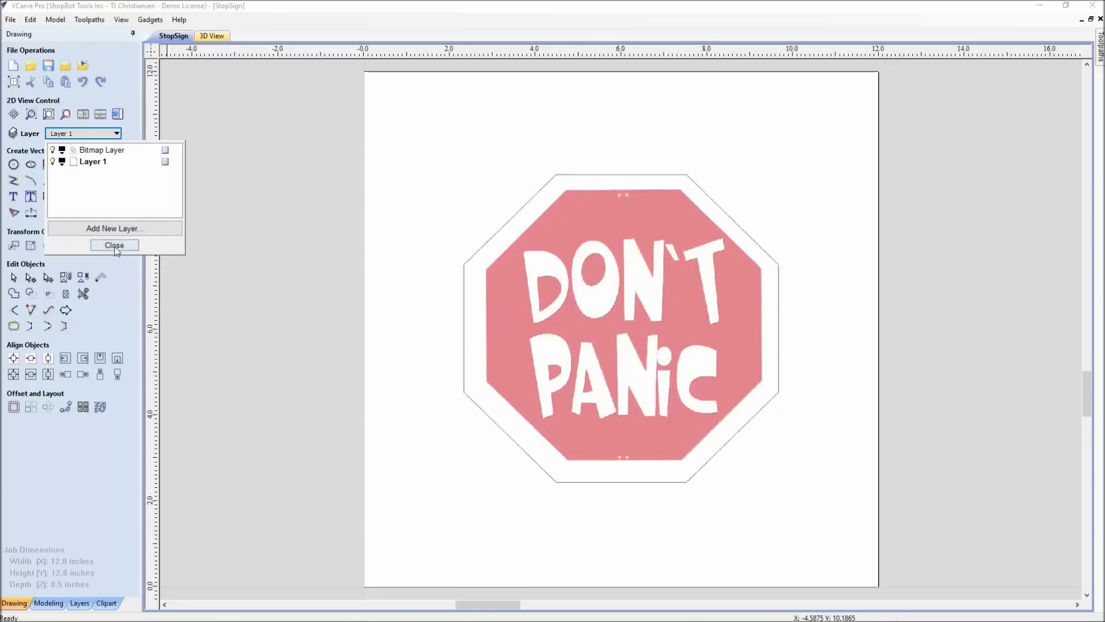
{"action": "left_click", "coordinate": [114, 244]}
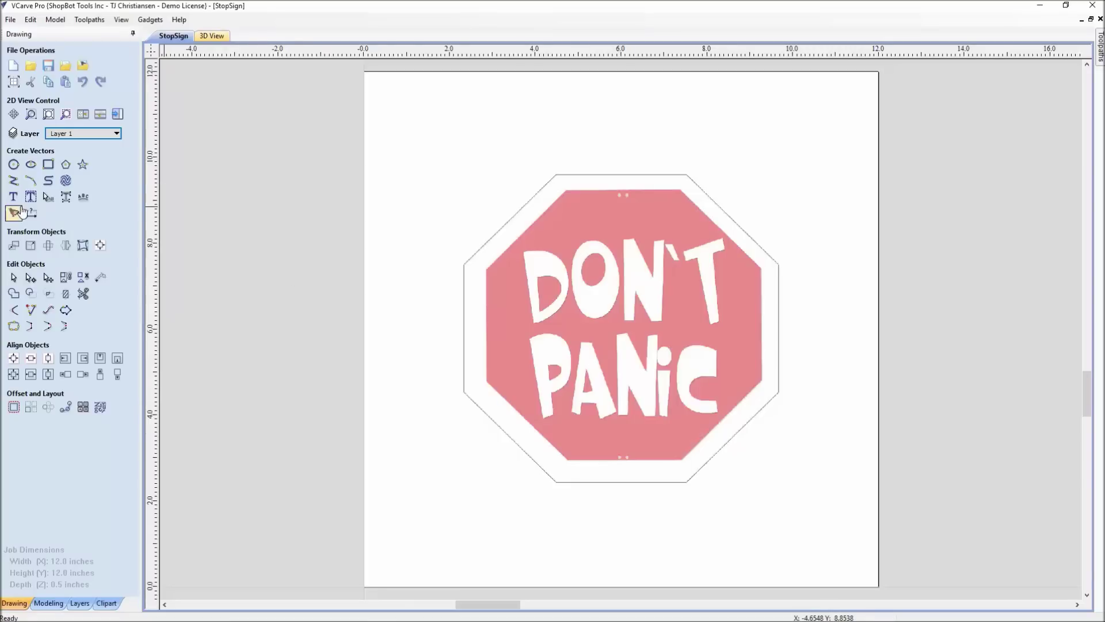
- Select the stop-sign bitmap and open Trace Bitmap, first trying colour mode
{"action": "left_click", "coordinate": [666, 296]}
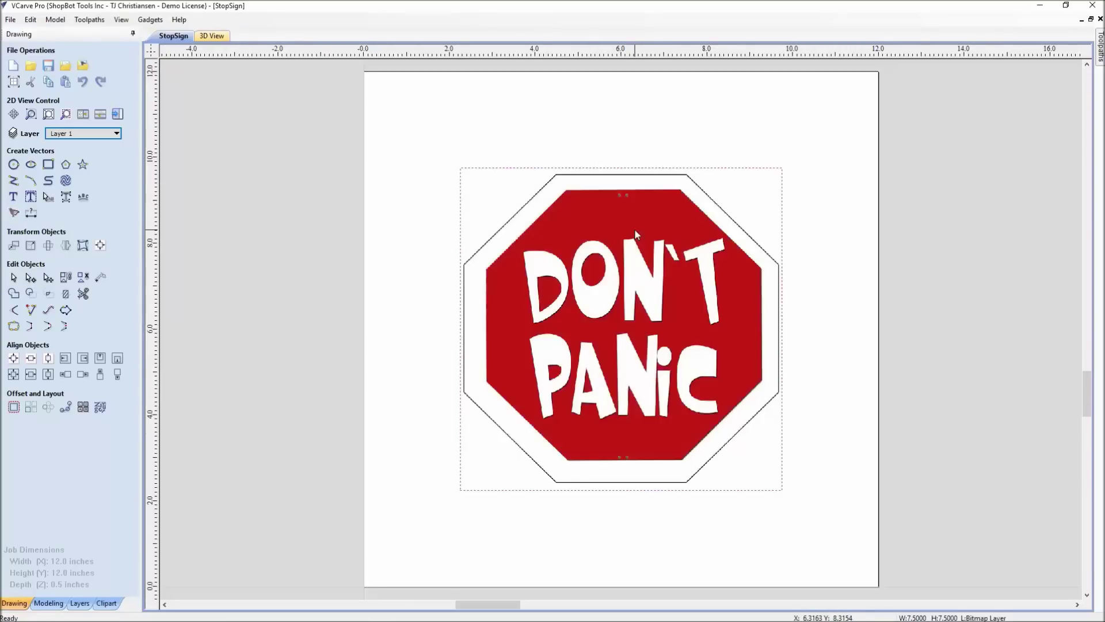
{"action": "left_click", "coordinate": [14, 214]}
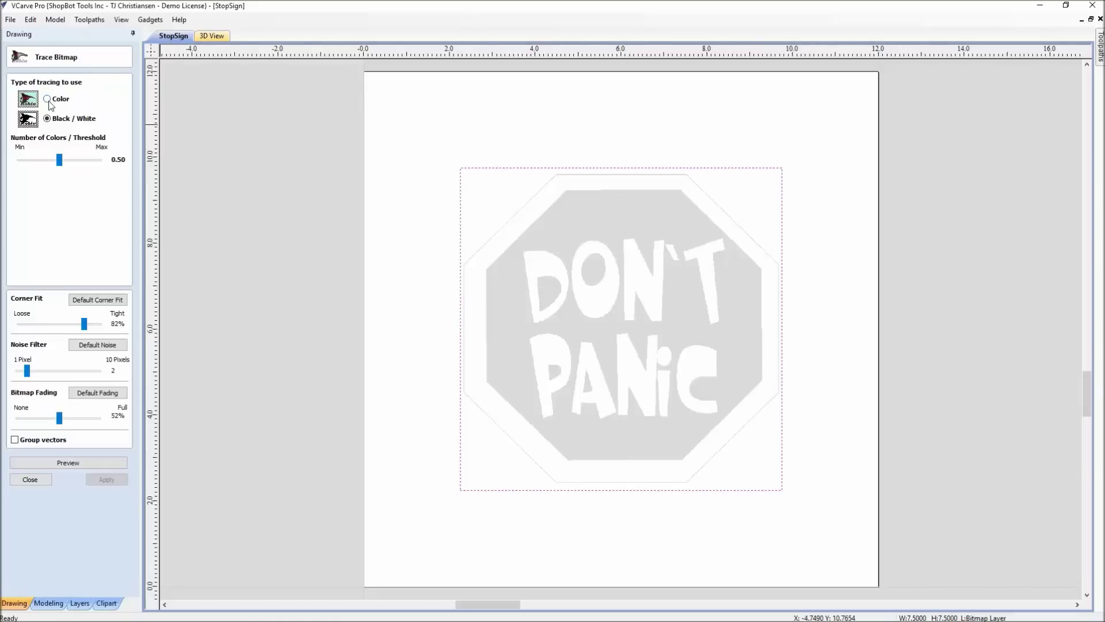
{"action": "left_click", "coordinate": [47, 99]}
{"action": "scroll", "coordinate": [497, 218], "scroll_direction": "up", "scroll_amount": 3}
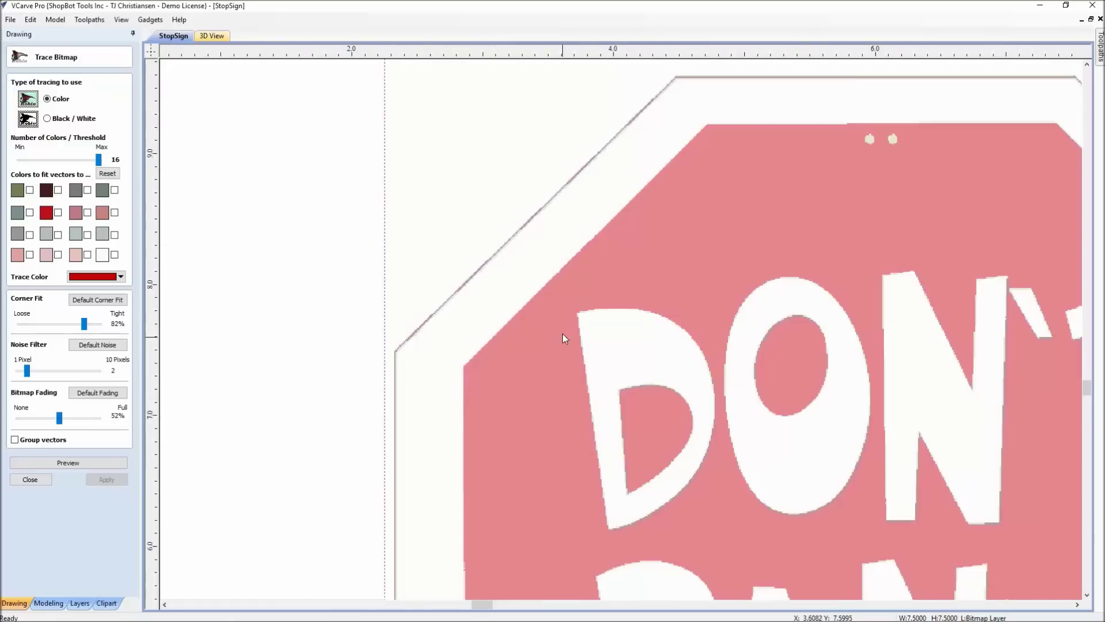
{"action": "scroll", "coordinate": [563, 337], "scroll_direction": "up", "scroll_amount": 5}
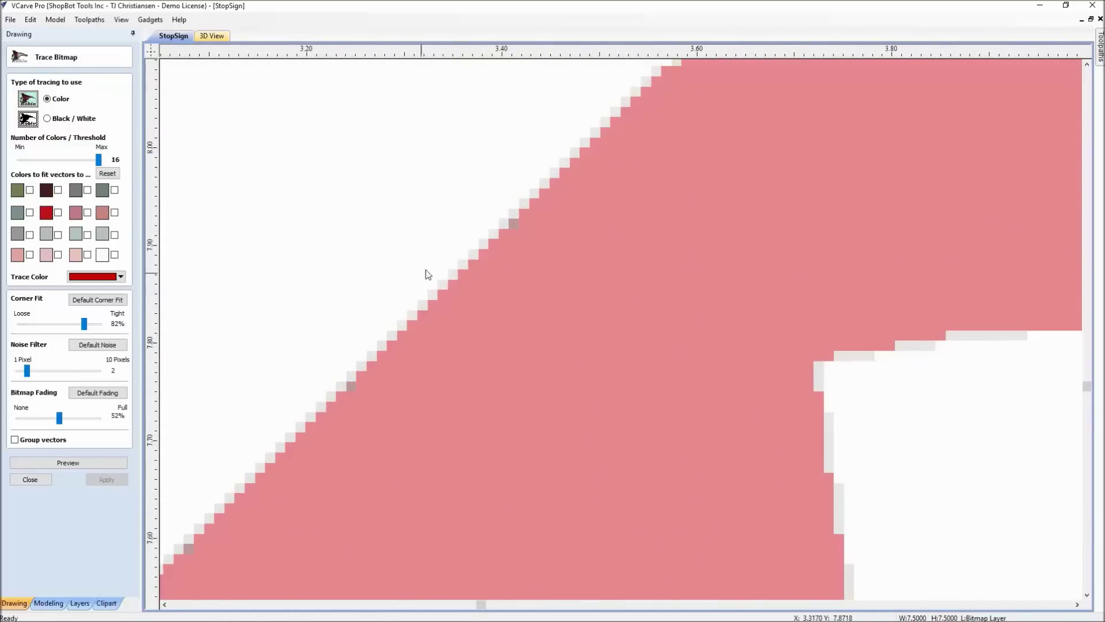
{"action": "scroll", "coordinate": [474, 248], "scroll_direction": "down", "scroll_amount": 8}
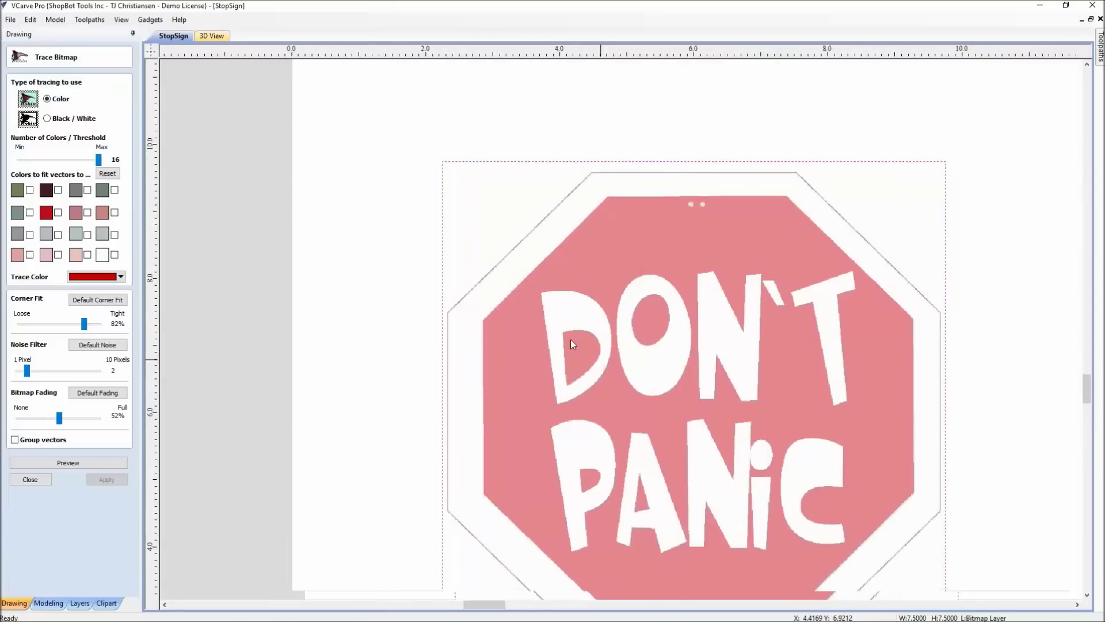
{"action": "middle_click_drag", "start_coordinate": [571, 345], "coordinate": [518, 298]}
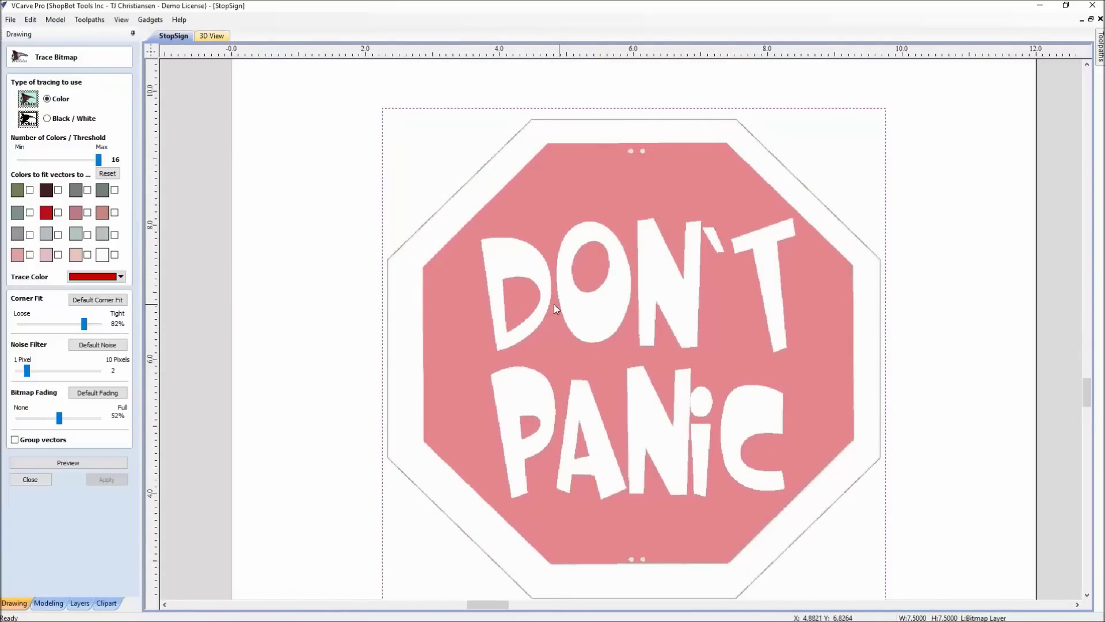
- Trace in Black / White with default Fading, Noise and Corner Fit, then preview and apply
{"action": "left_click", "coordinate": [47, 119]}
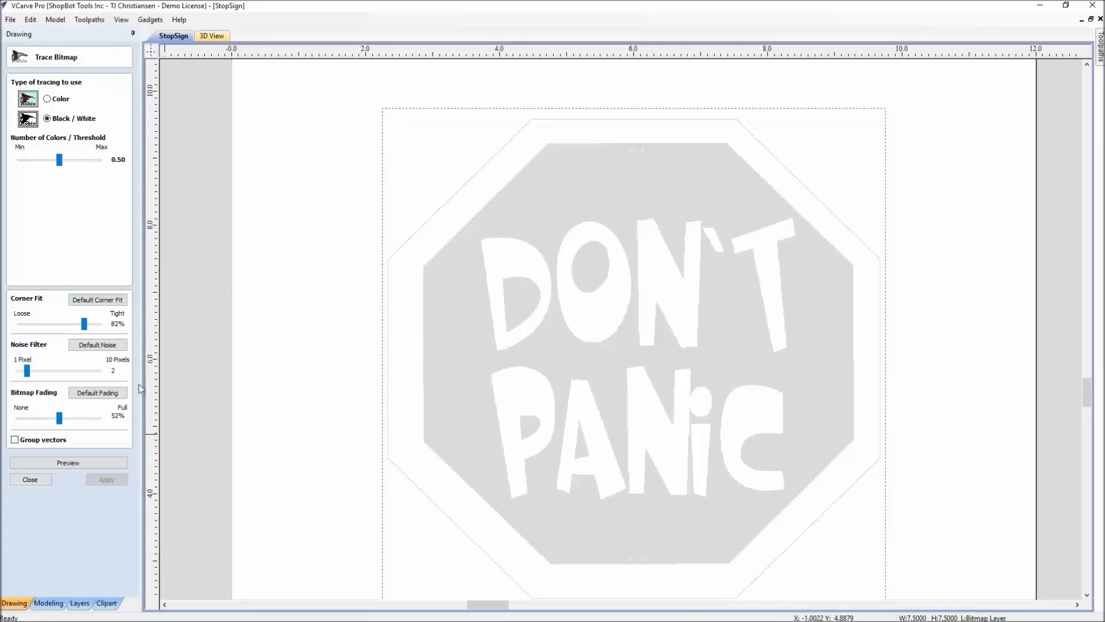
{"action": "scroll", "coordinate": [540, 399], "scroll_direction": "up", "scroll_amount": 8}
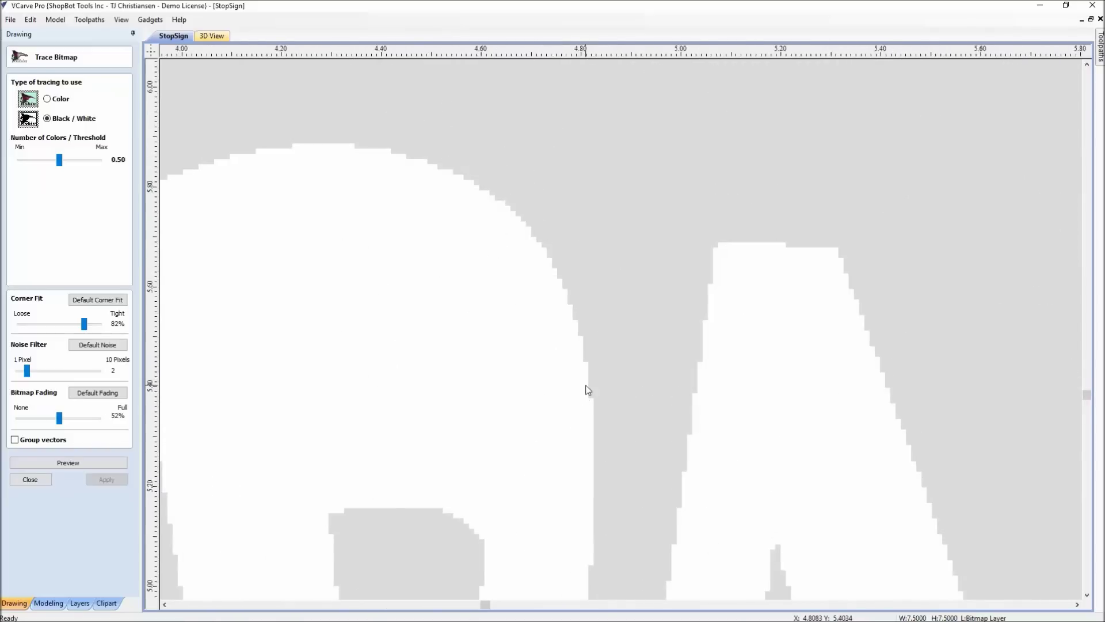
{"action": "scroll", "coordinate": [699, 437], "scroll_direction": "down", "scroll_amount": 2}
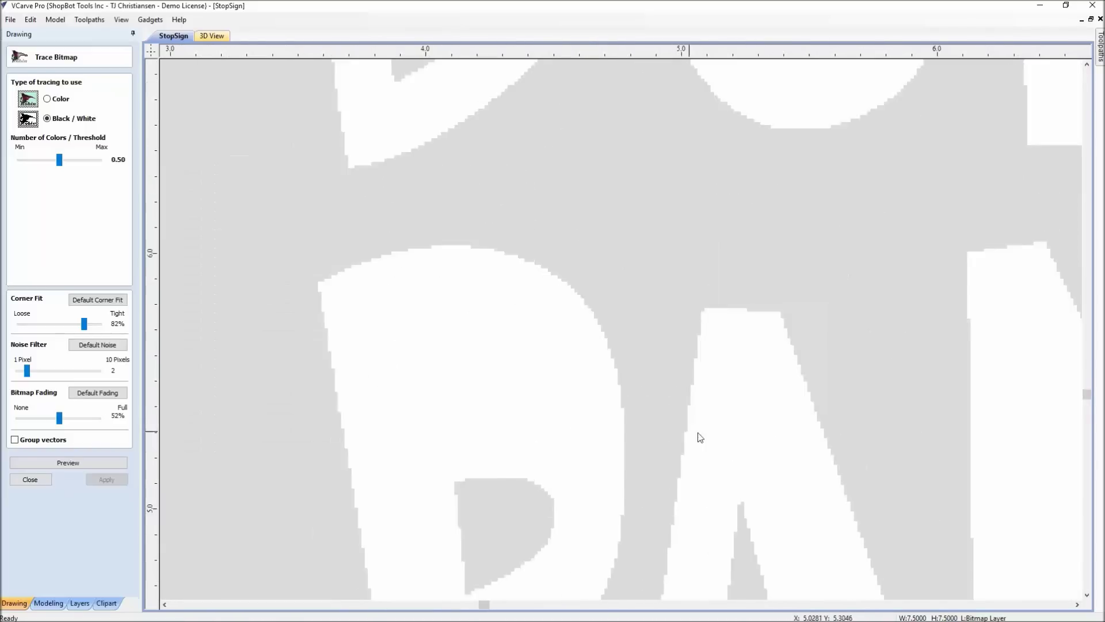
{"action": "scroll", "coordinate": [699, 438], "scroll_direction": "down", "scroll_amount": 5}
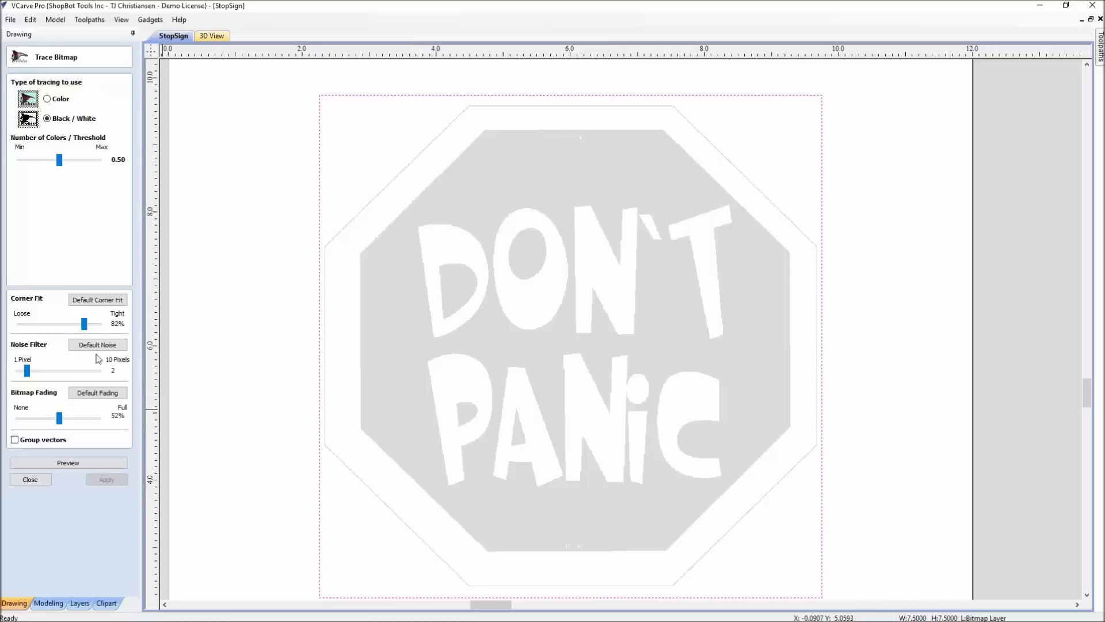
{"action": "mouse_move", "coordinate": [60, 417]}
{"action": "left_mouse_down"}
{"action": "mouse_move", "coordinate": [81, 417]}
{"action": "mouse_move", "coordinate": [22, 416]}
{"action": "mouse_move", "coordinate": [65, 416]}
{"action": "left_mouse_up"}
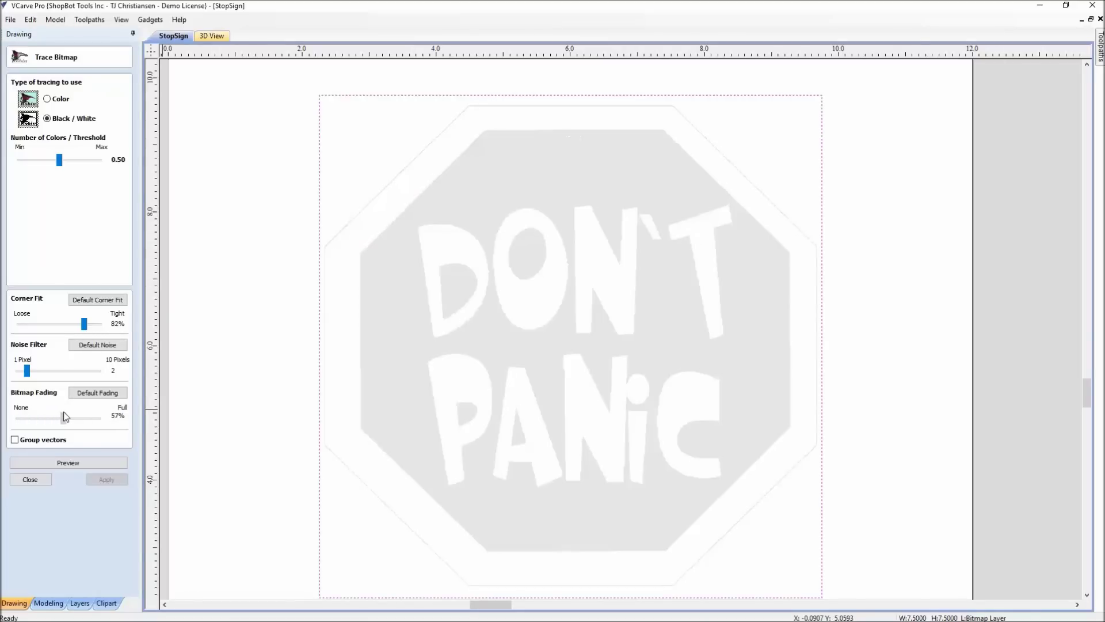
{"action": "left_click", "coordinate": [98, 392]}
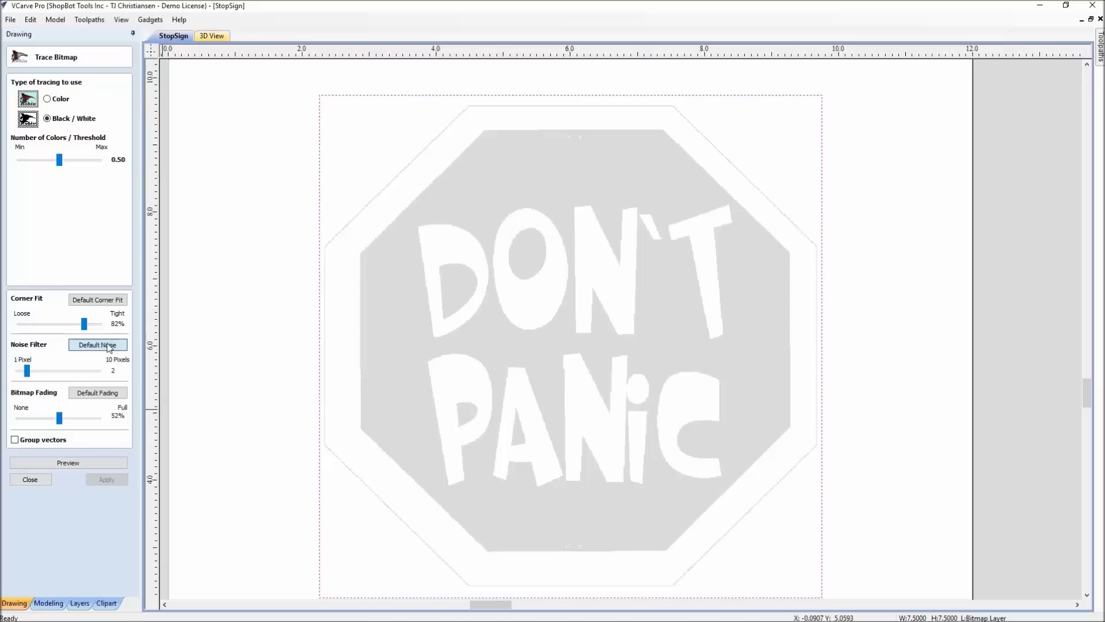
{"action": "left_click", "coordinate": [98, 344]}
{"action": "left_click", "coordinate": [113, 304]}
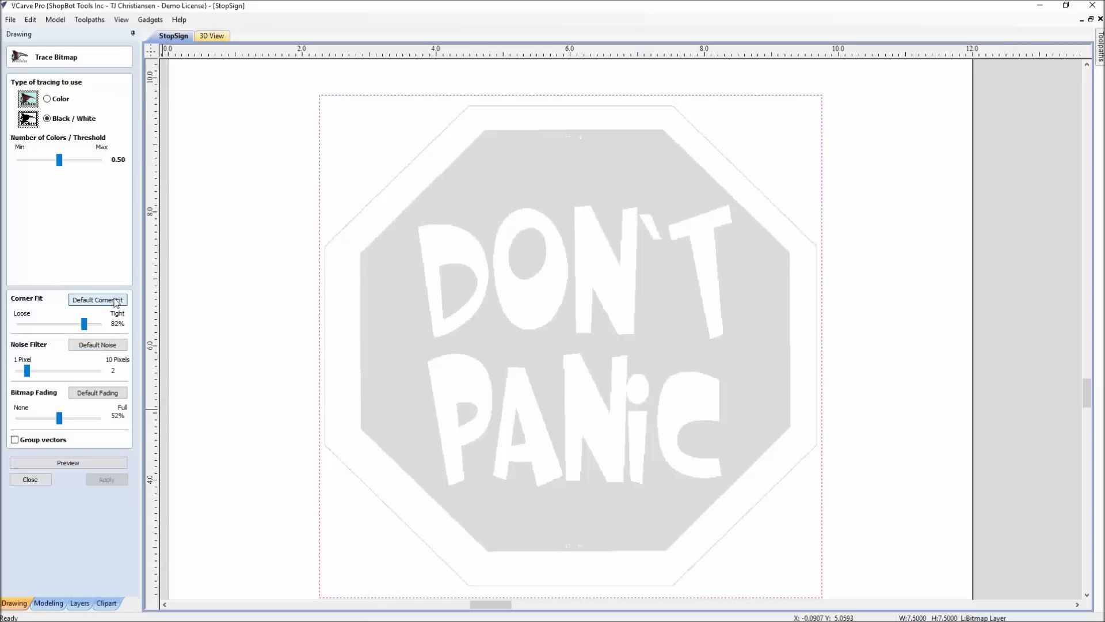
{"action": "left_click", "coordinate": [43, 463]}
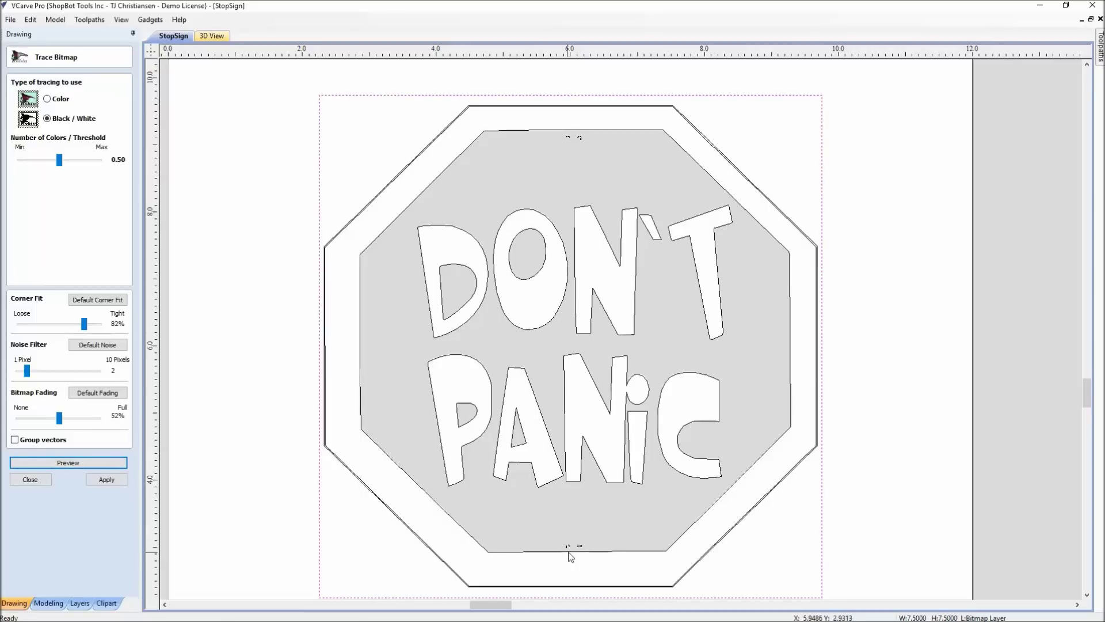
{"action": "left_click", "coordinate": [110, 481]}
- Close the trace settings and hide the bitmap layer so only outlines show
{"action": "left_click", "coordinate": [46, 481]}
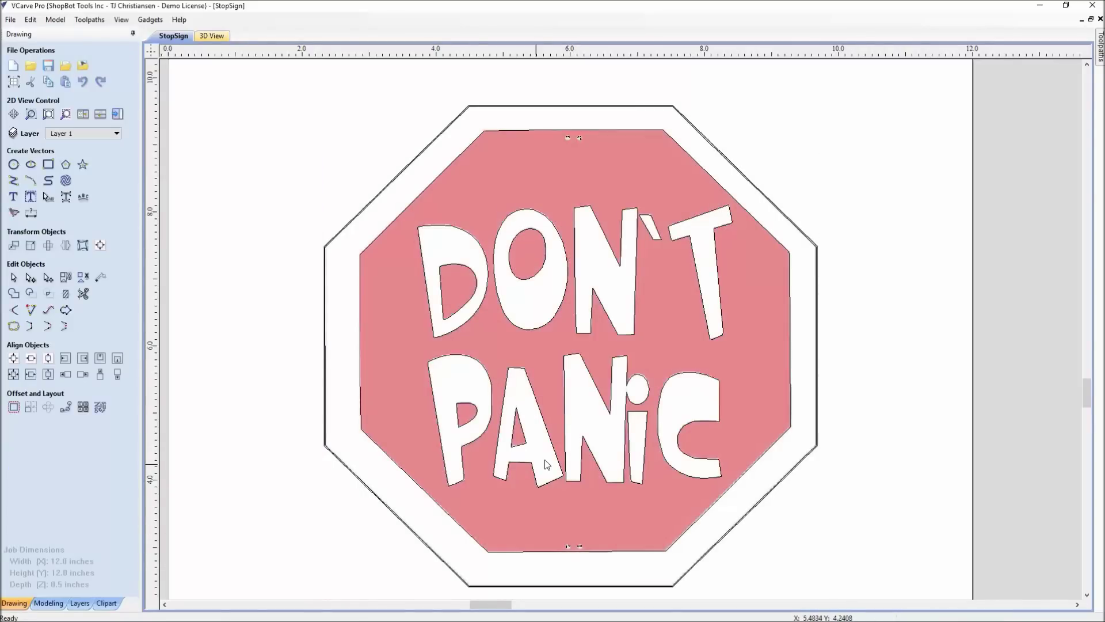
{"action": "scroll", "coordinate": [547, 425], "scroll_direction": "down", "scroll_amount": 3}
{"action": "scroll", "coordinate": [576, 427], "scroll_direction": "down", "scroll_amount": 1}
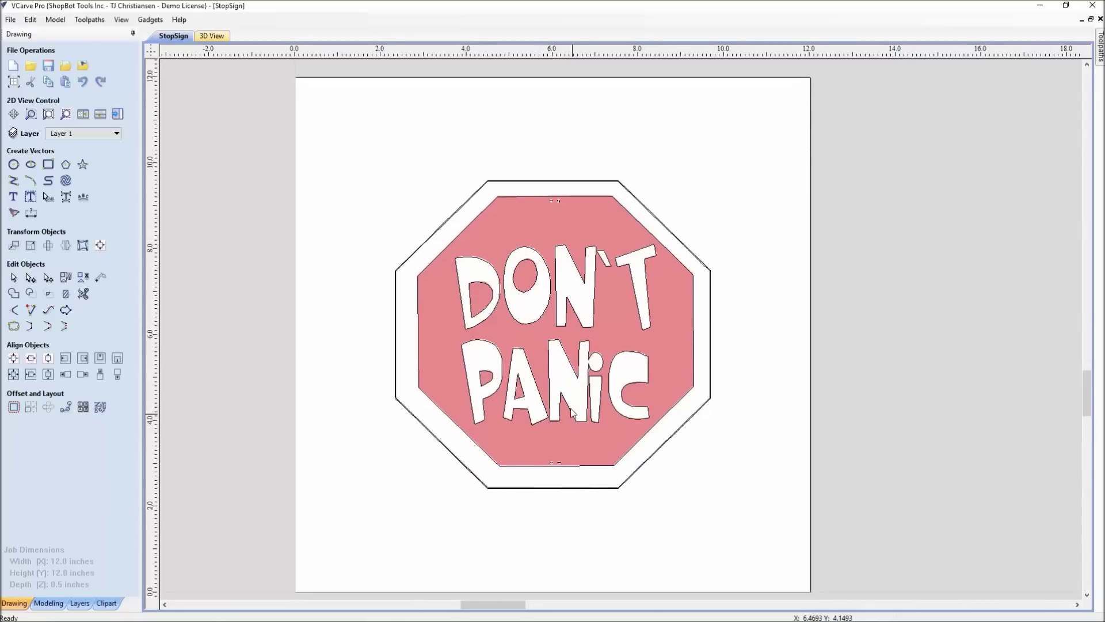
{"action": "scroll", "coordinate": [556, 298], "scroll_direction": "up", "scroll_amount": 1}
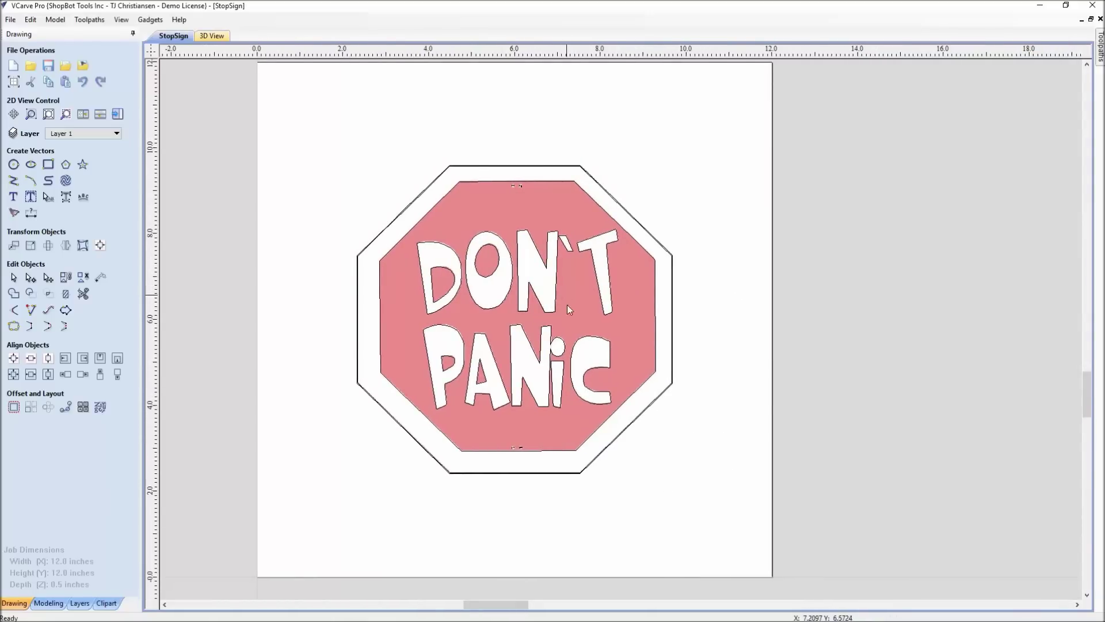
{"action": "left_click", "coordinate": [117, 135]}
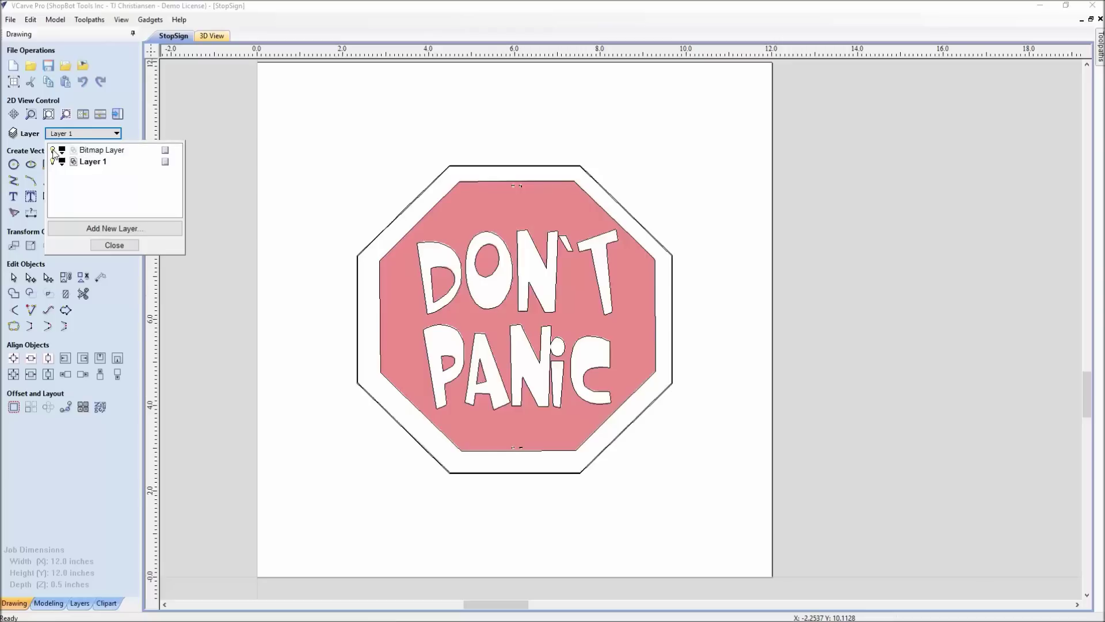
{"action": "left_click", "coordinate": [53, 150]}
{"action": "left_click", "coordinate": [114, 245]}
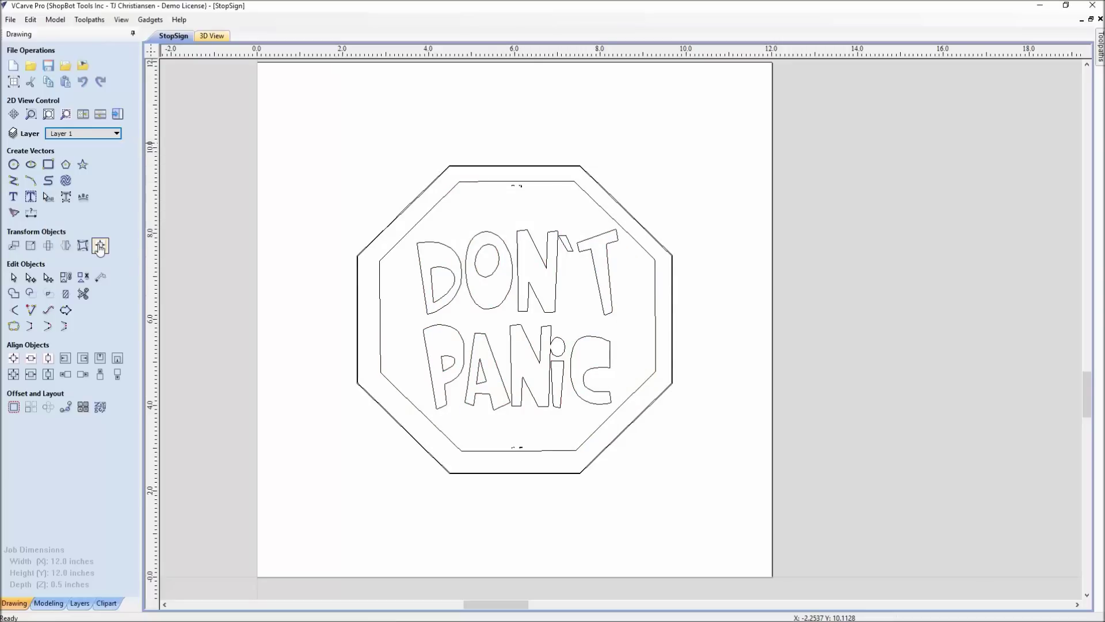
- Box-select the small stray marks at the sign's edges and delete them
{"action": "scroll", "coordinate": [489, 208], "scroll_direction": "up", "scroll_amount": 5}
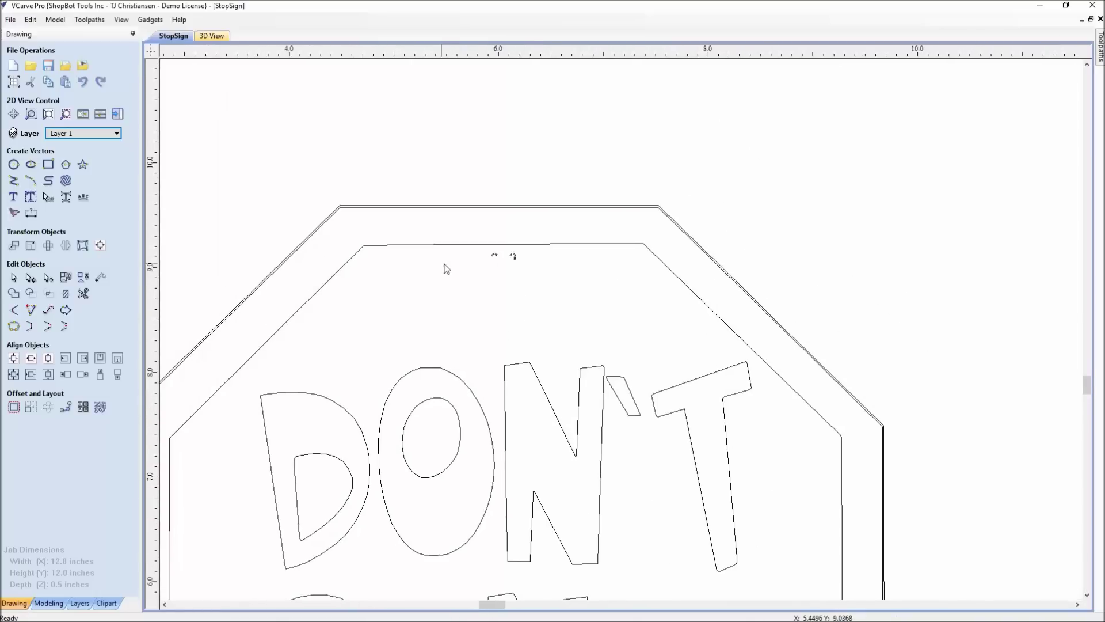
{"action": "left_click_drag", "start_coordinate": [436, 235], "coordinate": [499, 309]}
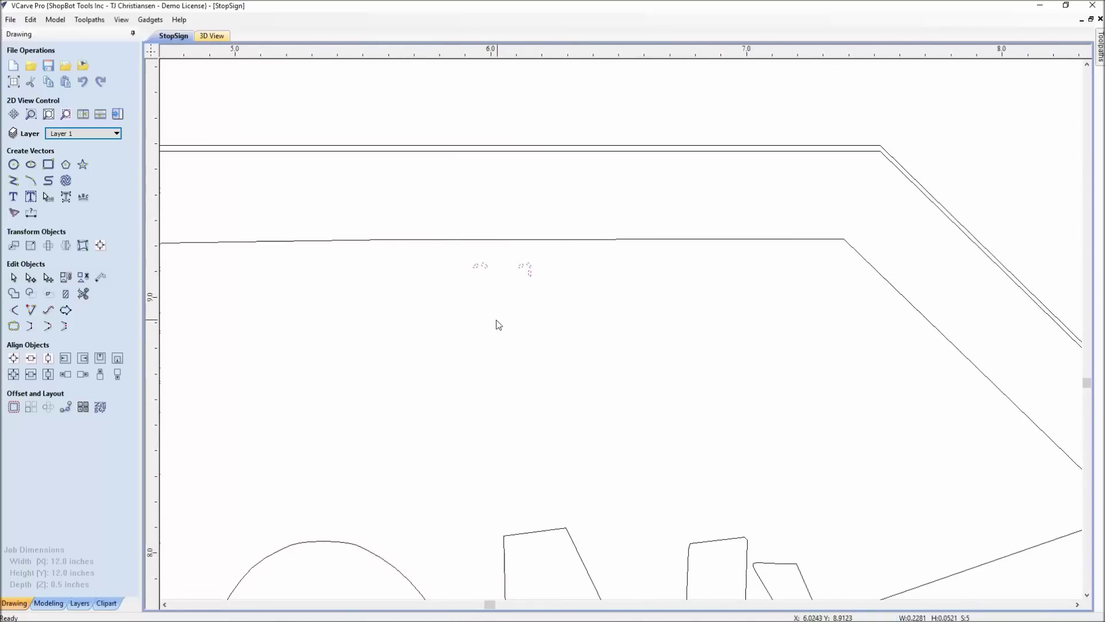
{"action": "scroll", "coordinate": [469, 378], "scroll_direction": "down", "scroll_amount": 3}
{"action": "scroll", "coordinate": [462, 375], "scroll_direction": "down", "scroll_amount": 3}
{"action": "scroll", "coordinate": [451, 363], "scroll_direction": "up", "scroll_amount": 5}
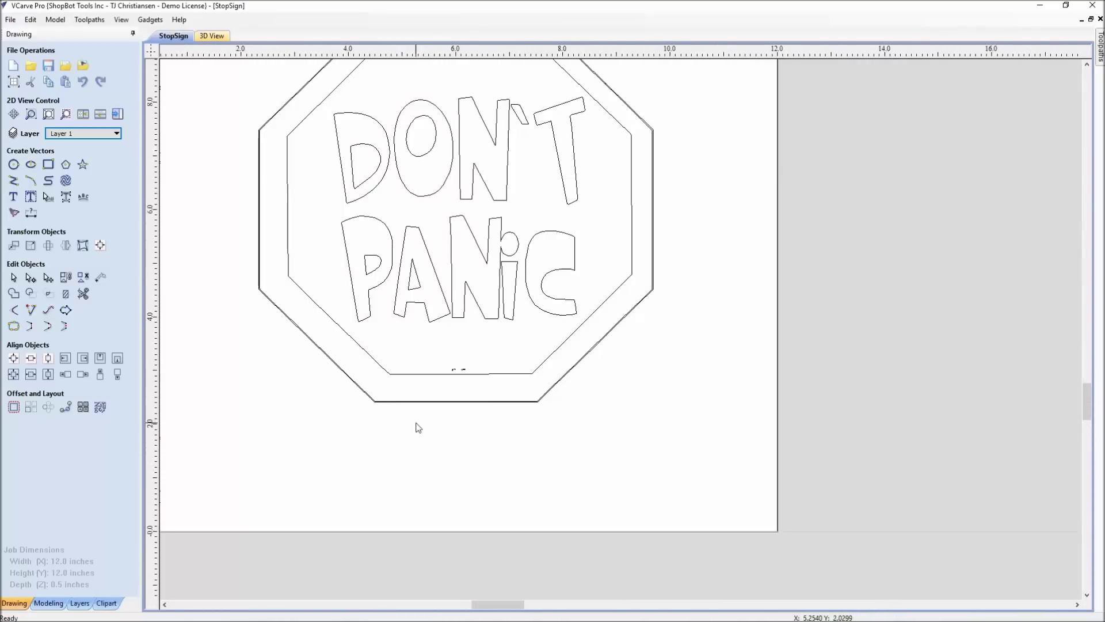
{"action": "left_click_drag", "start_coordinate": [453, 350], "coordinate": [605, 414]}
{"action": "key", "text": "Delete"}
- Select just the octagon border outlines and delete them, keeping the DON'T PANIC letters
{"action": "middle_click_drag", "start_coordinate": [382, 410], "coordinate": [375, 388]}
{"action": "left_click", "coordinate": [380, 395]}
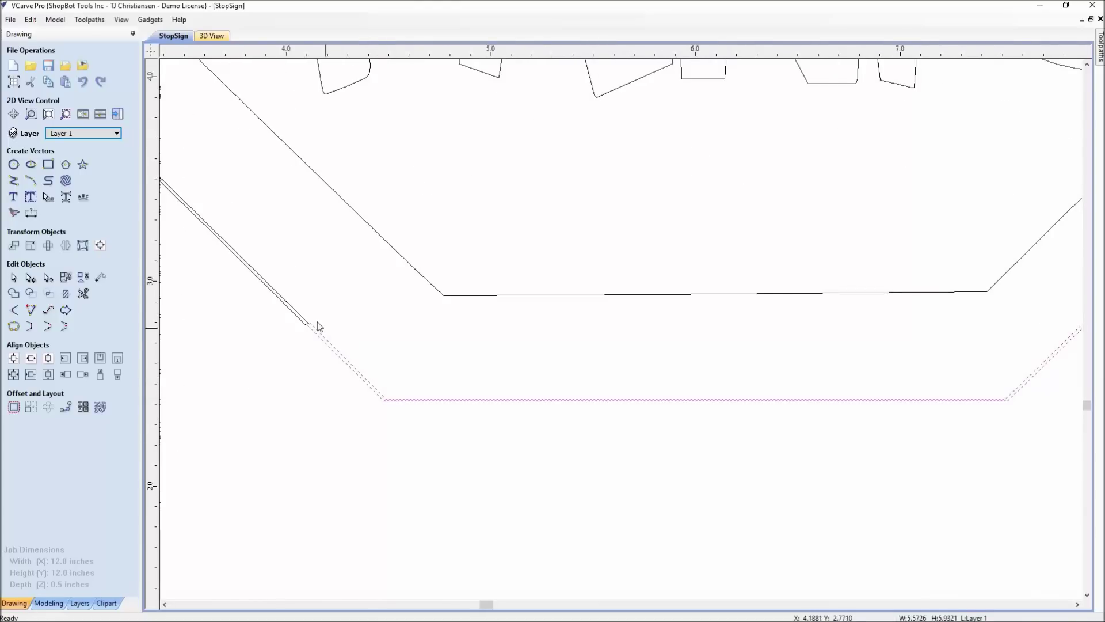
{"action": "scroll", "coordinate": [316, 323], "scroll_direction": "up", "scroll_amount": 5}
{"action": "left_click", "coordinate": [343, 387]}
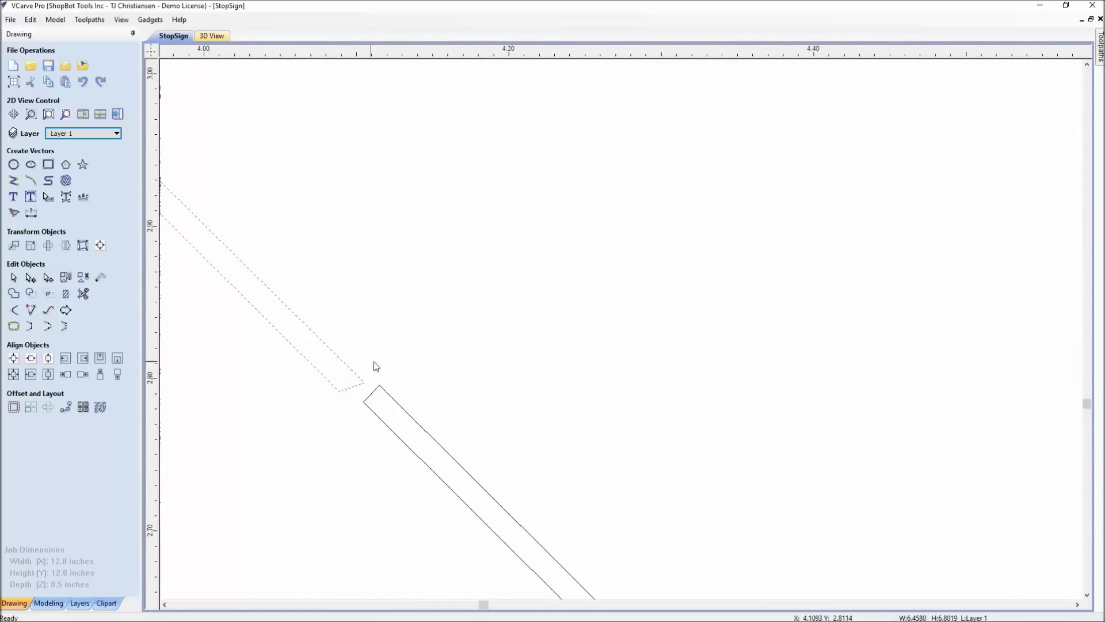
{"action": "scroll", "coordinate": [505, 361], "scroll_direction": "down", "scroll_amount": 5}
{"action": "scroll", "coordinate": [579, 354], "scroll_direction": "down", "scroll_amount": 5}
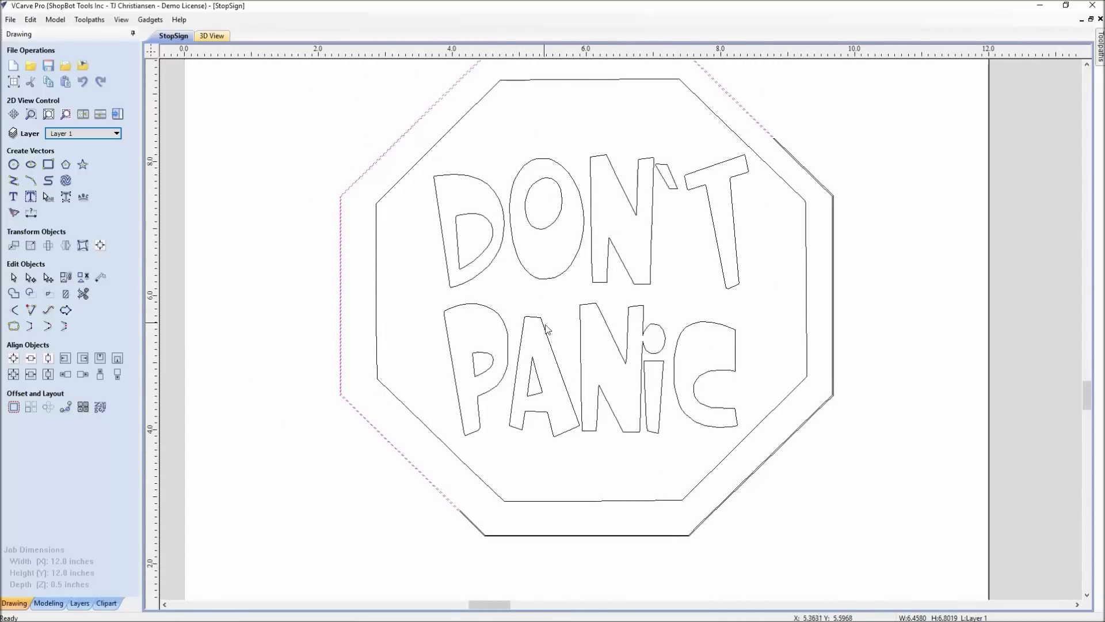
{"action": "scroll", "coordinate": [539, 443], "scroll_direction": "down", "scroll_amount": 2}
{"action": "left_click_drag", "start_coordinate": [589, 482], "coordinate": [561, 453]}
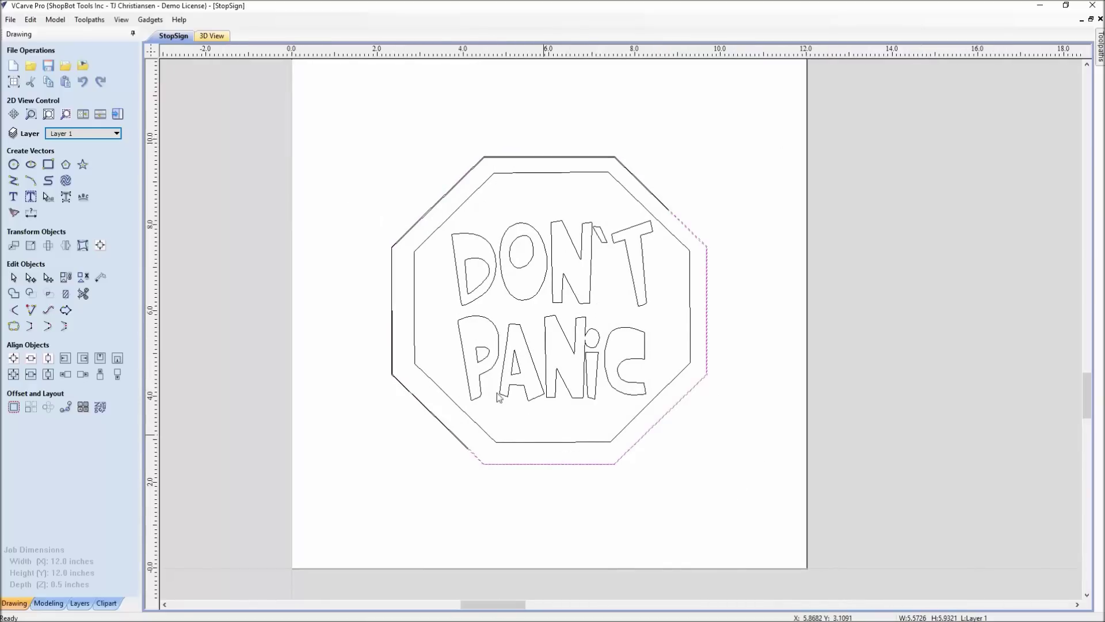
{"action": "left_click_drag", "start_coordinate": [388, 160], "coordinate": [748, 518]}
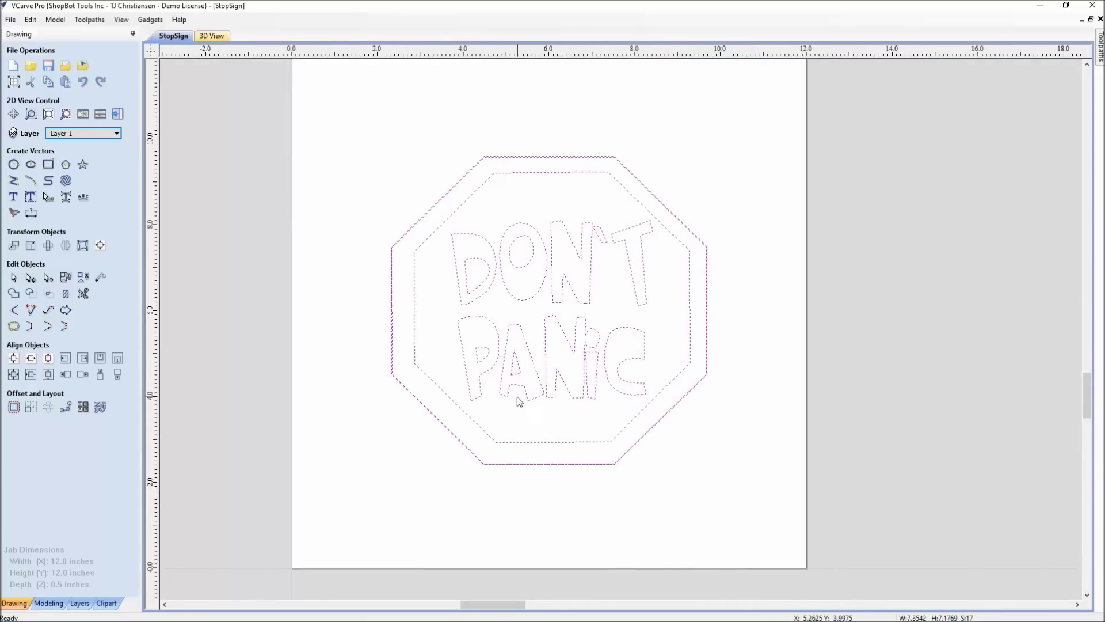
{"action": "left_click_drag", "start_coordinate": [617, 397], "coordinate": [488, 233]}
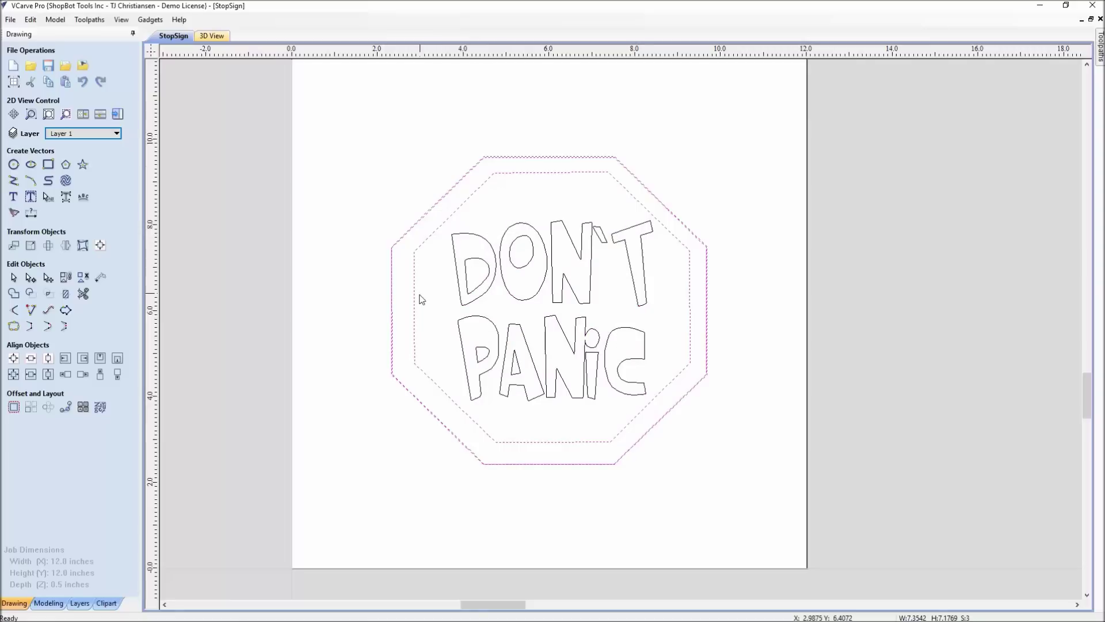
{"action": "key", "text": "Delete"}
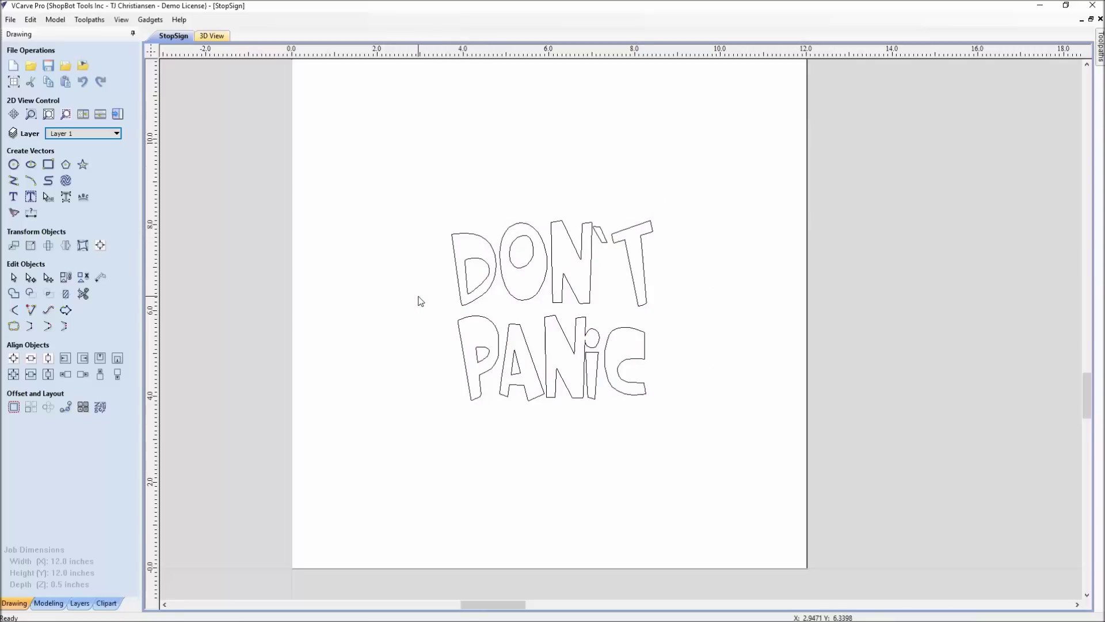
- Draw an 8-sided polygon around the DON'T PANIC lettering
{"action": "left_click", "coordinate": [65, 166]}
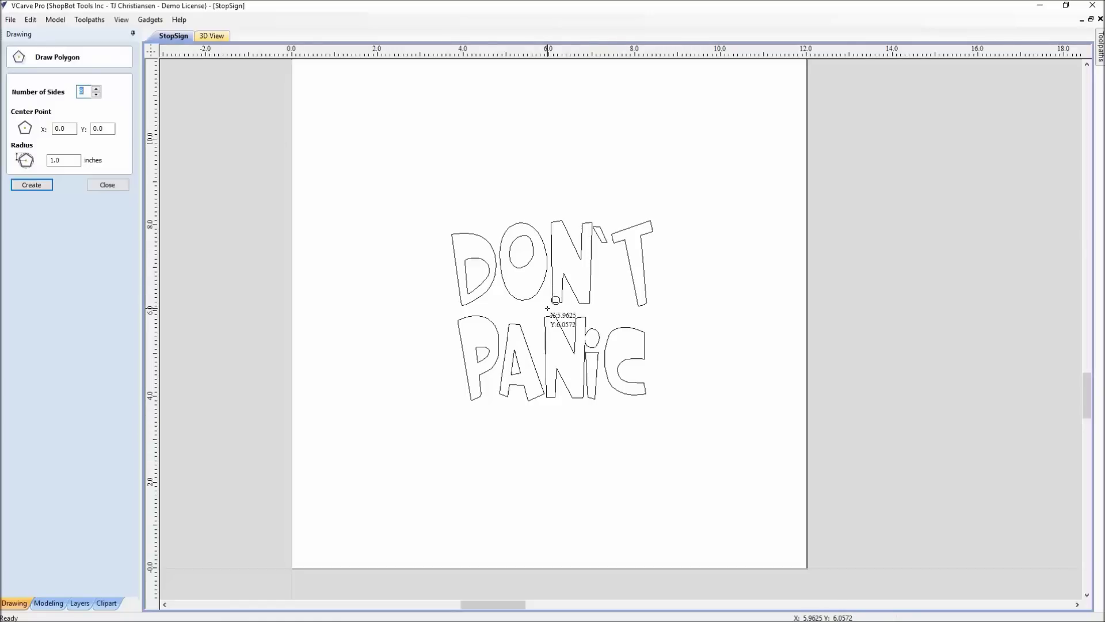
{"action": "left_click_drag", "start_coordinate": [548, 303], "coordinate": [665, 428]}
{"action": "left_click", "coordinate": [108, 185]}
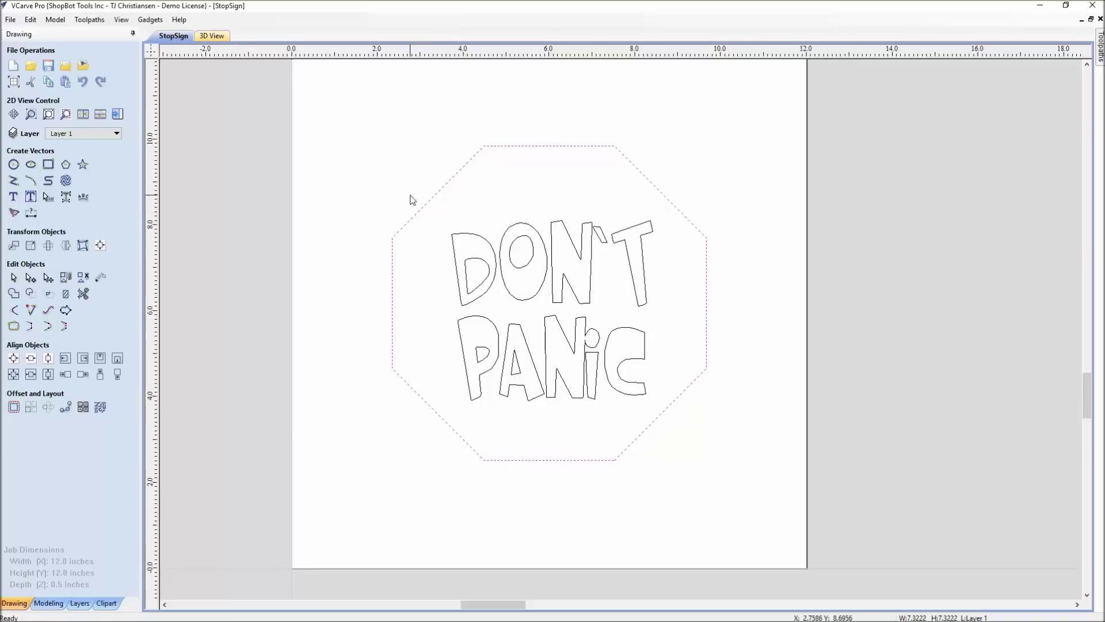
- Centre the lettering and the octagon on the material, nudging the octagon into place
{"action": "left_click_drag", "start_coordinate": [412, 199], "coordinate": [707, 421]}
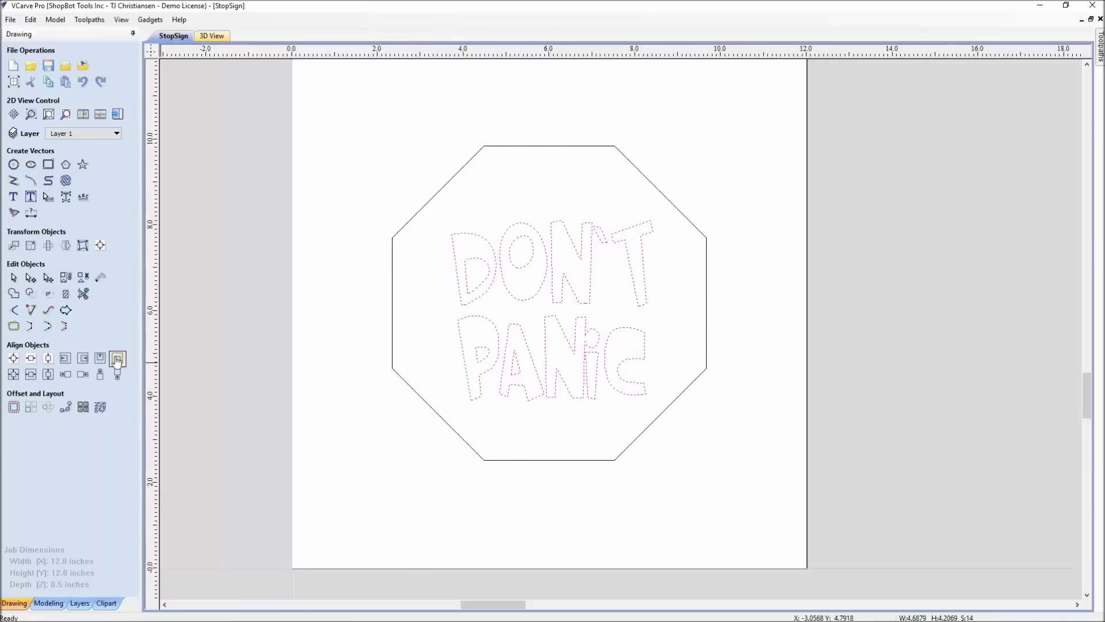
{"action": "left_click", "coordinate": [14, 358]}
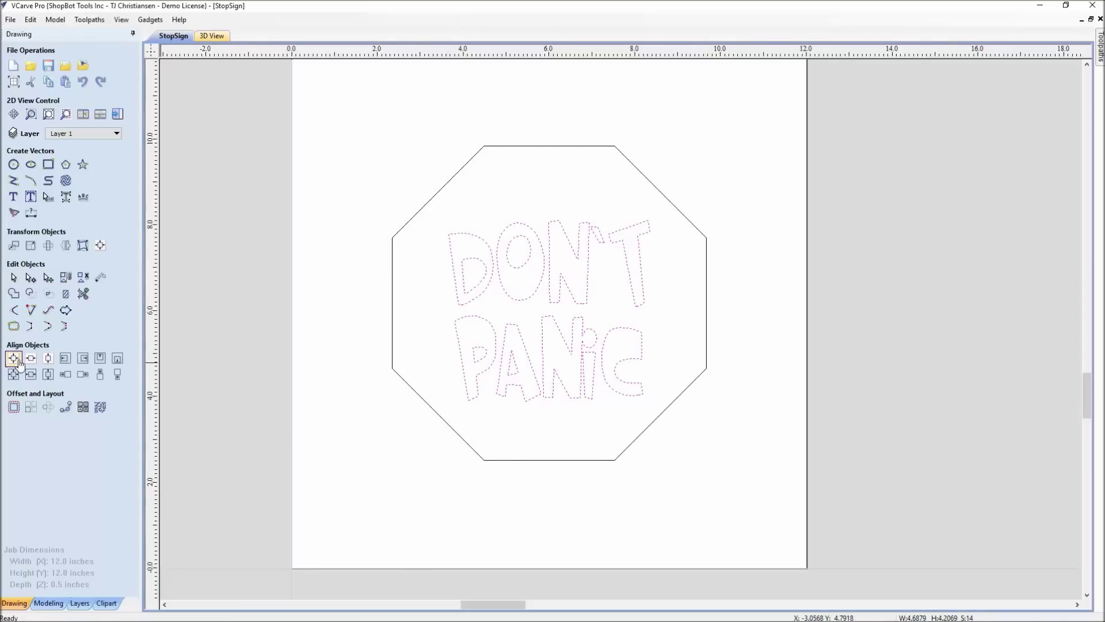
{"action": "left_click", "coordinate": [484, 462]}
{"action": "left_click", "coordinate": [13, 358]}
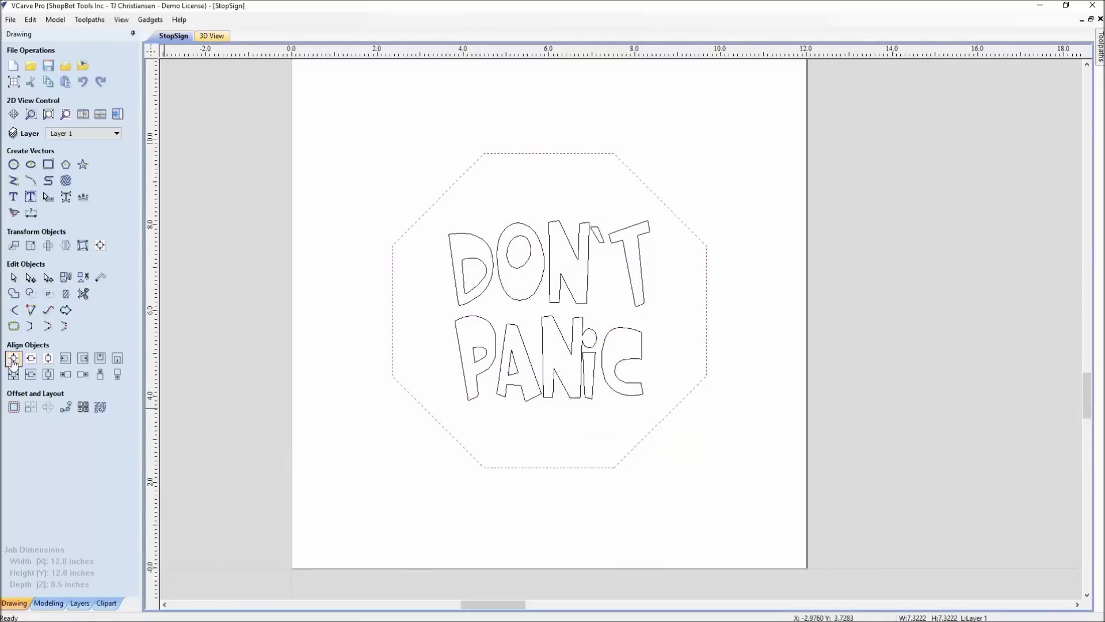
{"action": "left_click", "coordinate": [503, 427]}
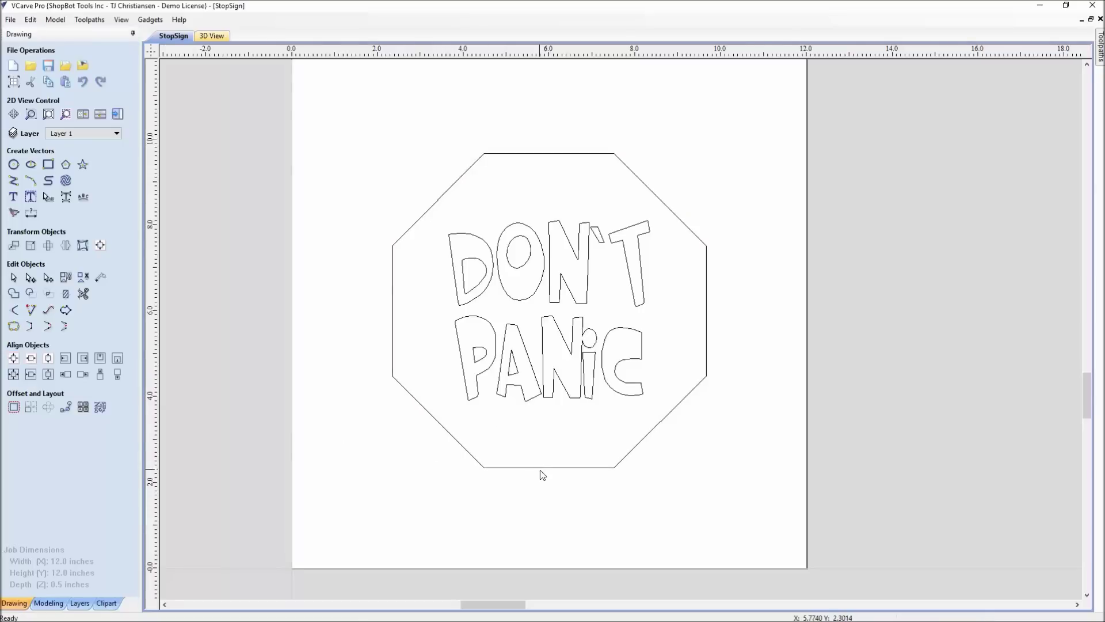
{"action": "left_click", "coordinate": [660, 199]}
{"action": "key", "text": "Up"}
{"action": "key", "text": "Up"}
{"action": "key", "text": "Up"}
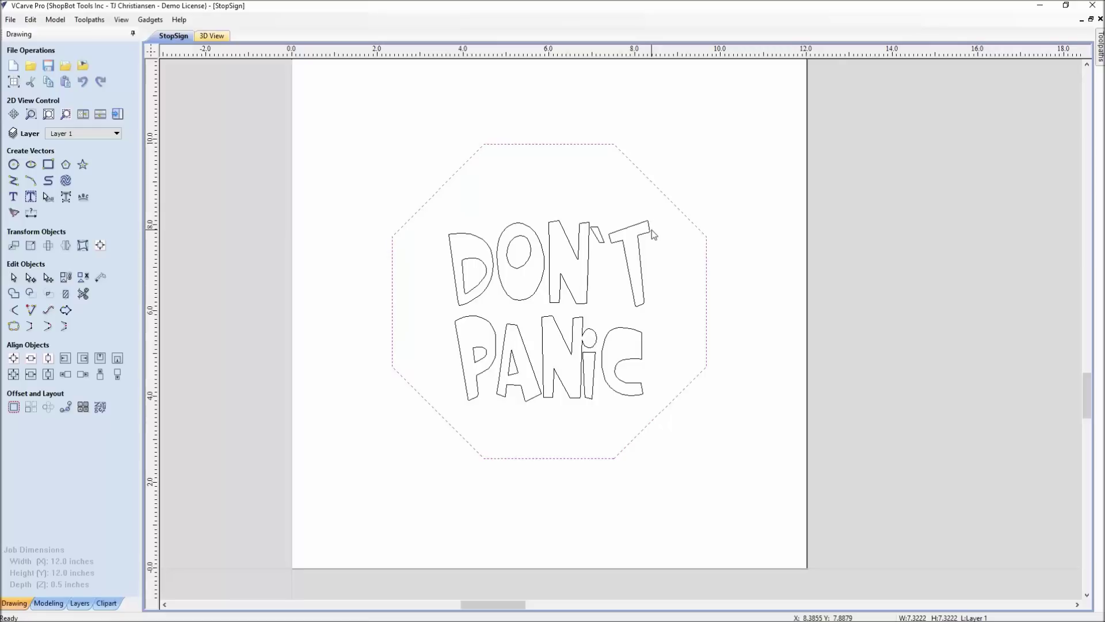
{"action": "key", "text": "Down"}
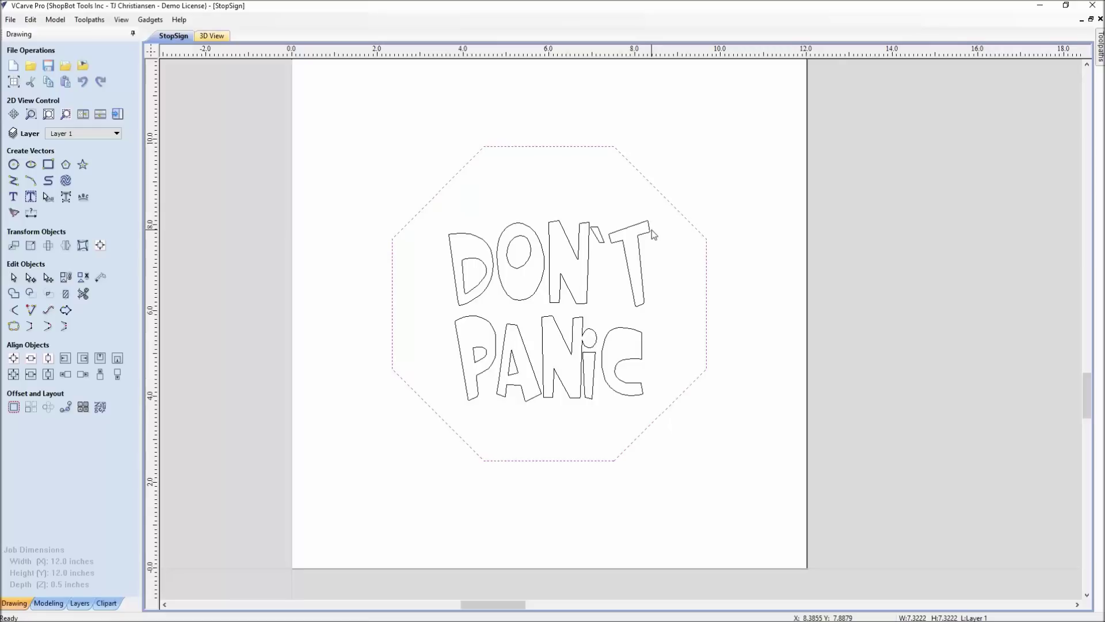
{"action": "left_click", "coordinate": [451, 423]}
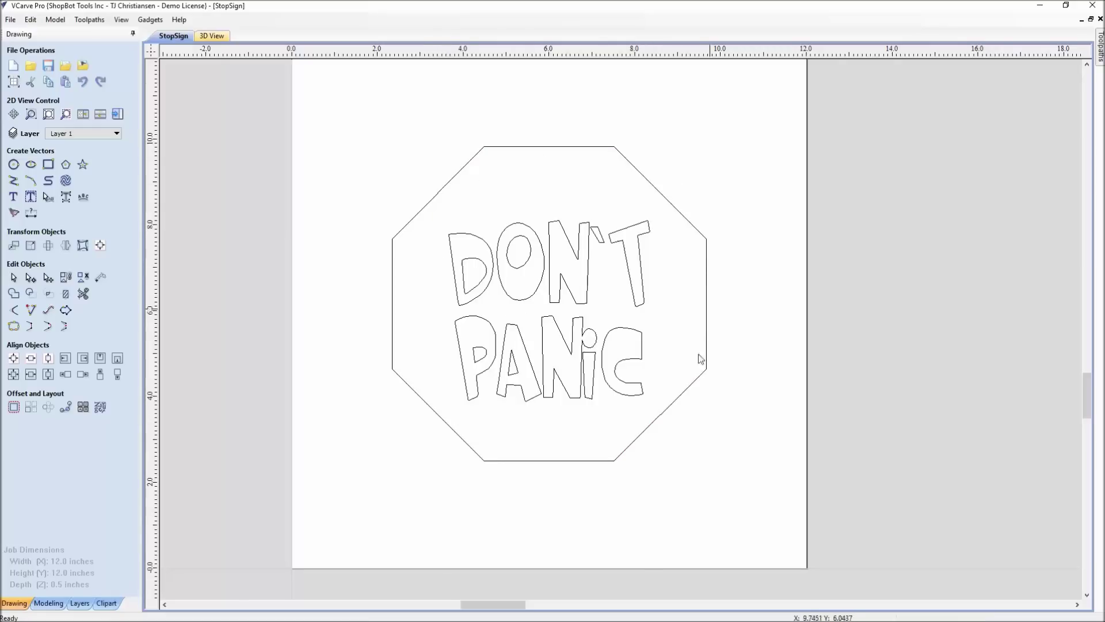
{"action": "left_click", "coordinate": [619, 458]}
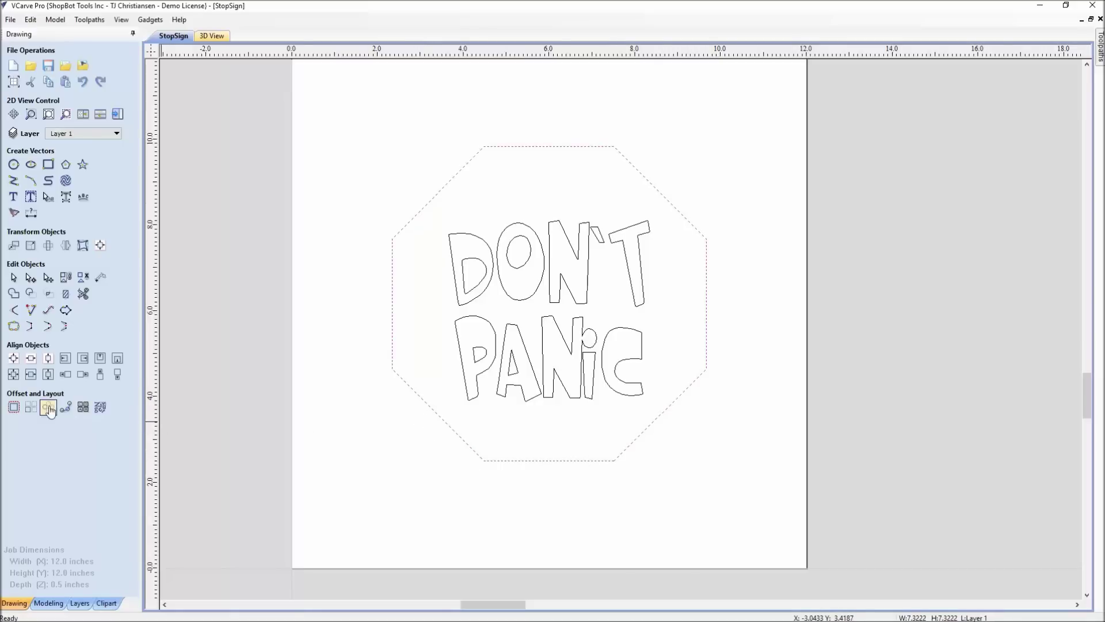
- Offset the octagon 0.375 in outwards with sharp corners, replacing the rounded first attempt
{"action": "left_click", "coordinate": [13, 407]}
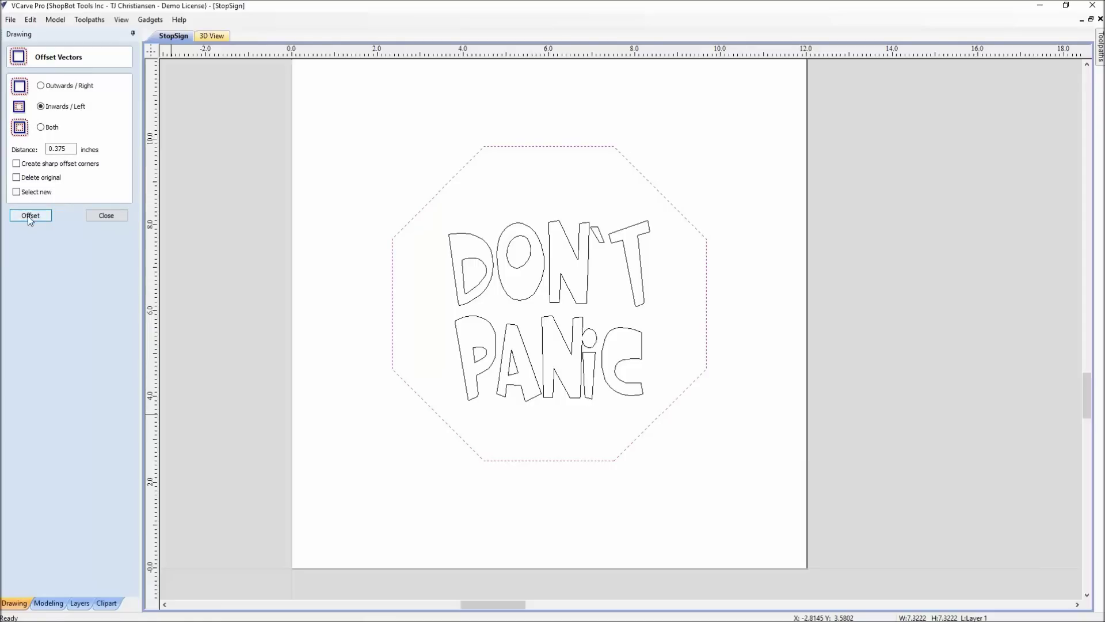
{"action": "left_click", "coordinate": [28, 215]}
{"action": "left_click", "coordinate": [28, 216]}
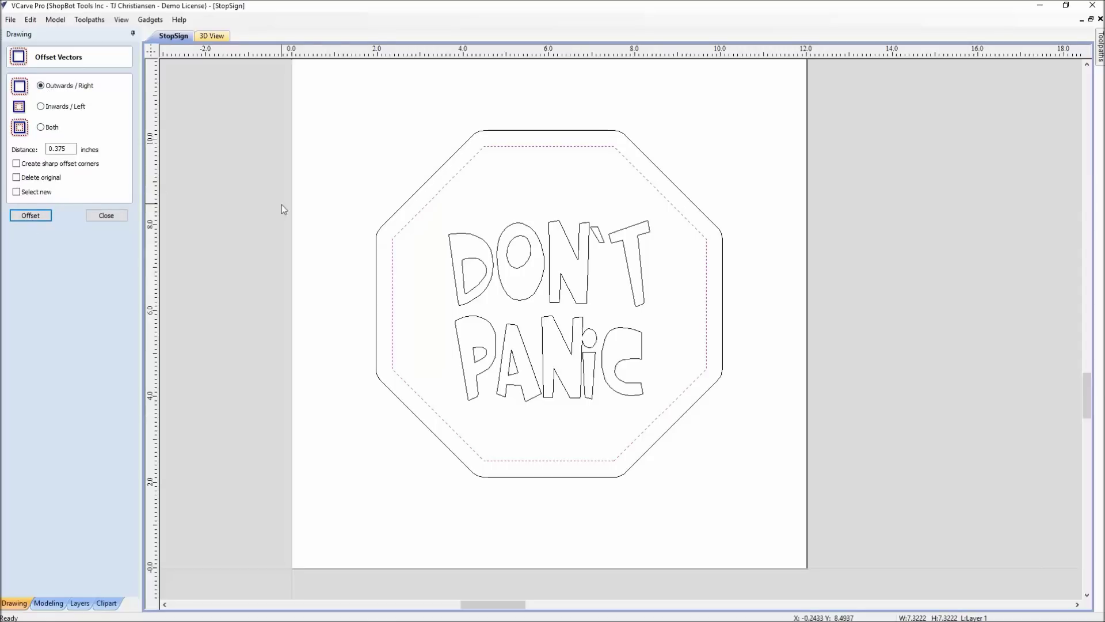
{"action": "scroll", "coordinate": [396, 249], "scroll_direction": "up", "scroll_amount": 2}
{"action": "scroll", "coordinate": [173, 233], "scroll_direction": "down", "scroll_amount": 4}
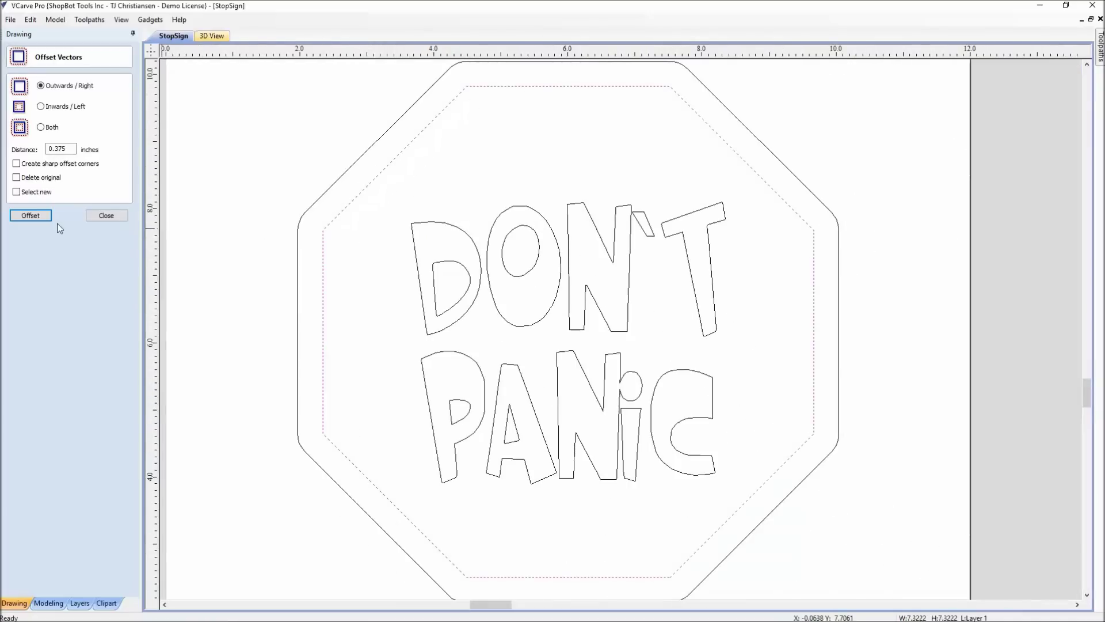
{"action": "key", "text": "ctrl+z"}
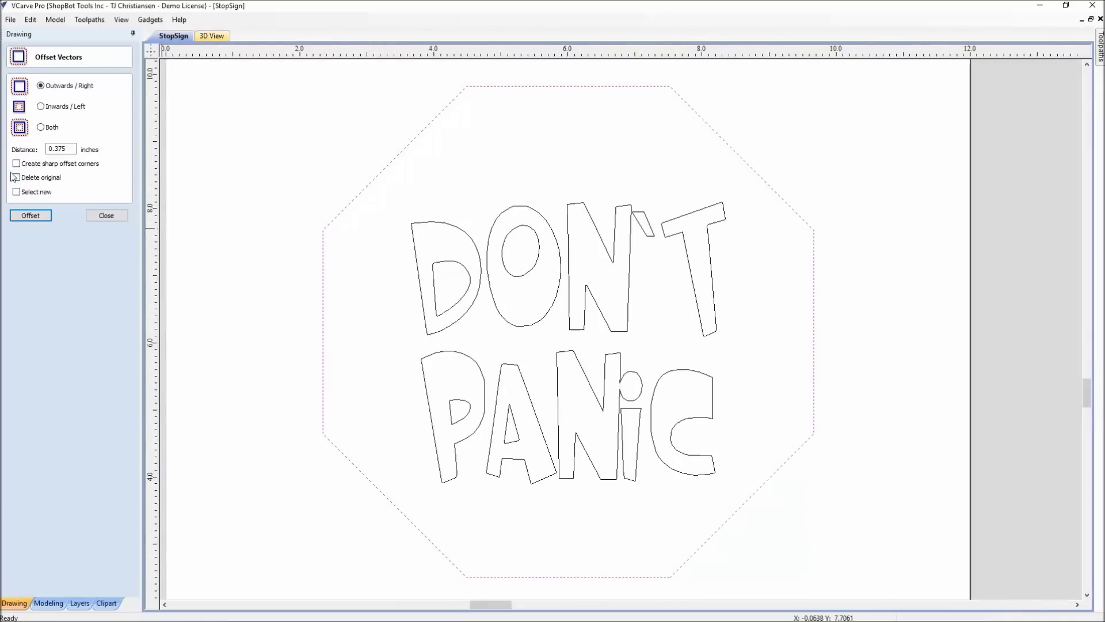
{"action": "left_click", "coordinate": [16, 164]}
{"action": "left_click", "coordinate": [31, 216]}
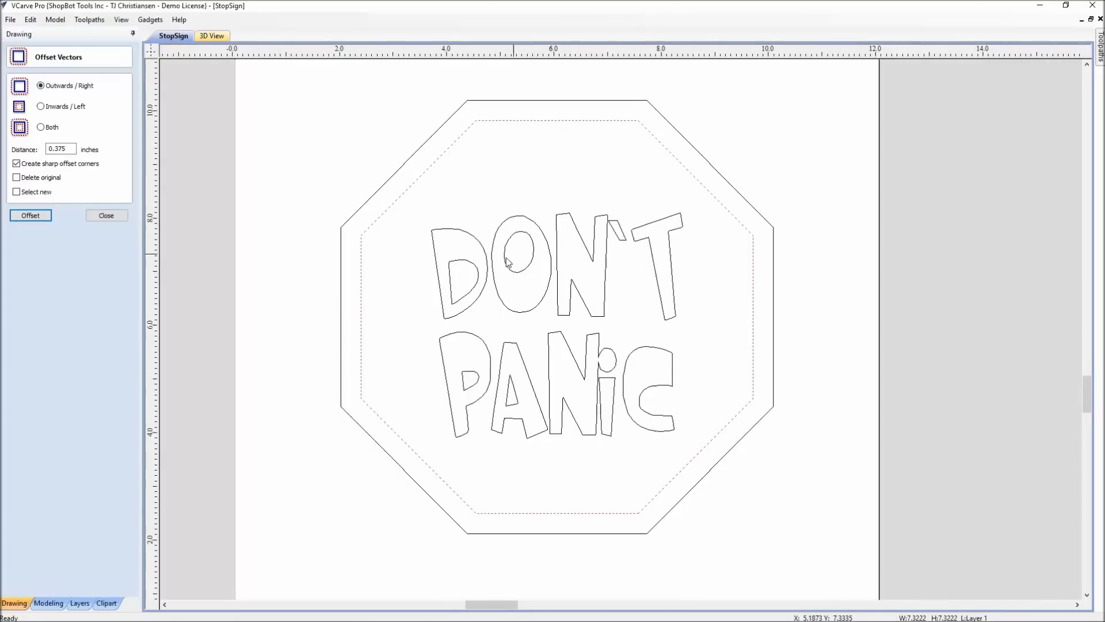
{"action": "left_click", "coordinate": [105, 215]}
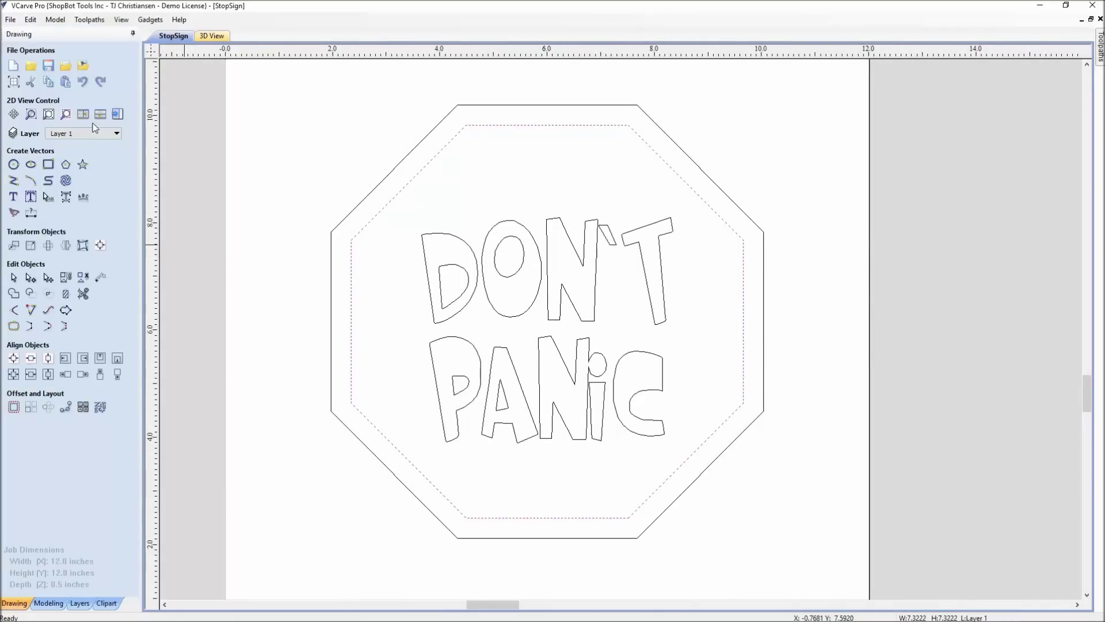
- Recalculate the V-Carve 1 toolpath and preview the carved DON'T PANIC sign
{"action": "left_click", "coordinate": [117, 116]}
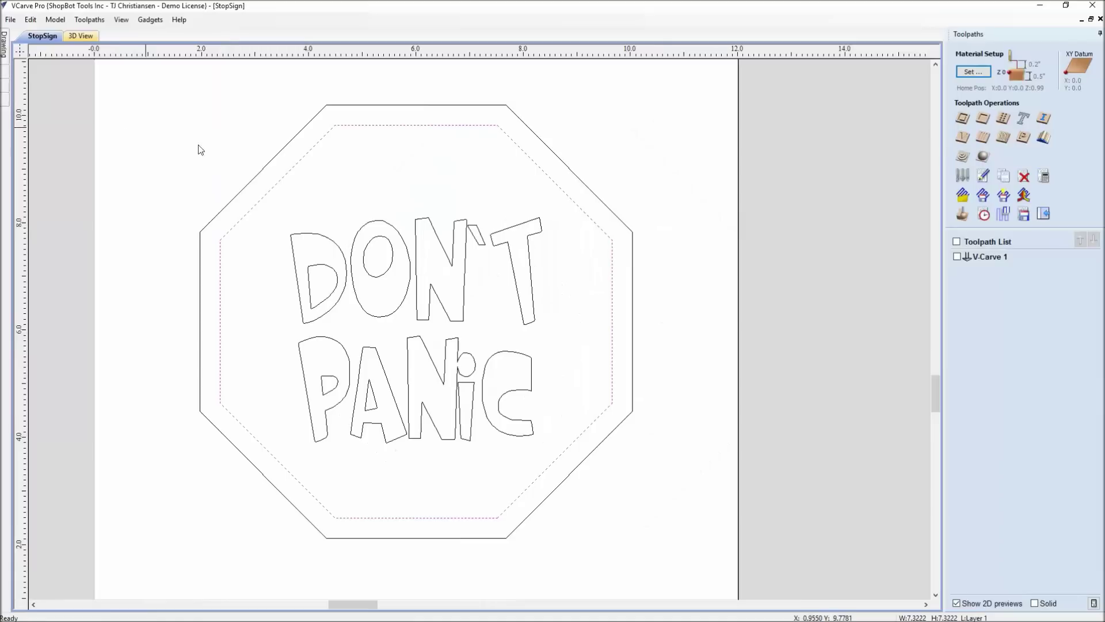
{"action": "double_click", "coordinate": [996, 262]}
{"action": "scroll", "coordinate": [784, 370], "scroll_direction": "down", "scroll_amount": 3}
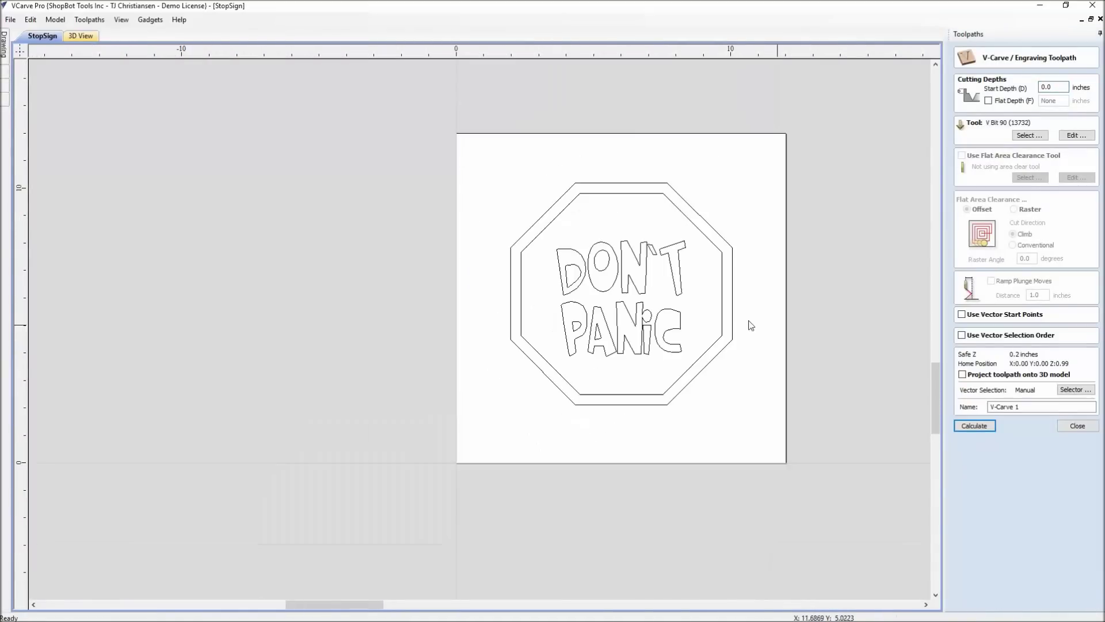
{"action": "left_click", "coordinate": [975, 426]}
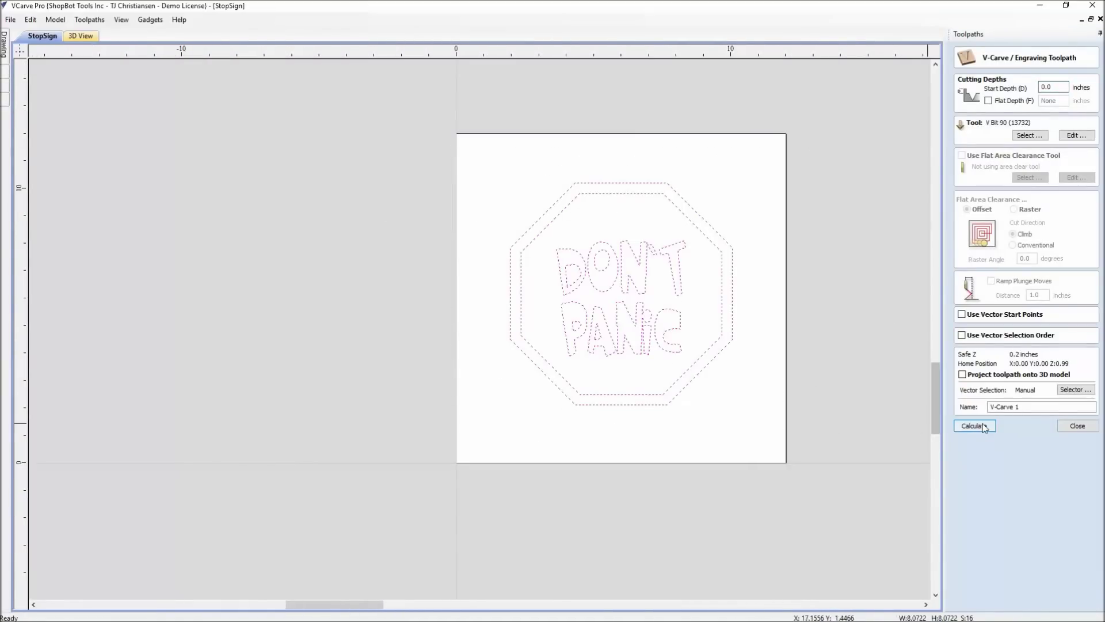
{"action": "left_click", "coordinate": [1006, 234]}
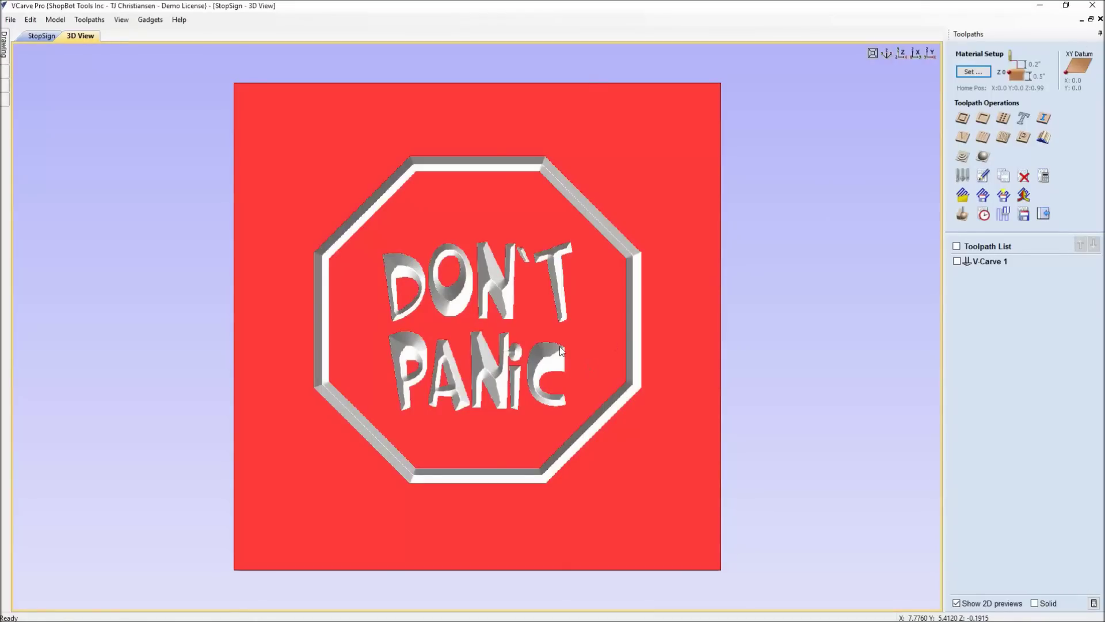
- Rotate and zoom the 3D preview so the carved lettering faces the viewer, then return to 2D
{"action": "left_click_drag", "start_coordinate": [560, 346], "coordinate": [572, 283]}
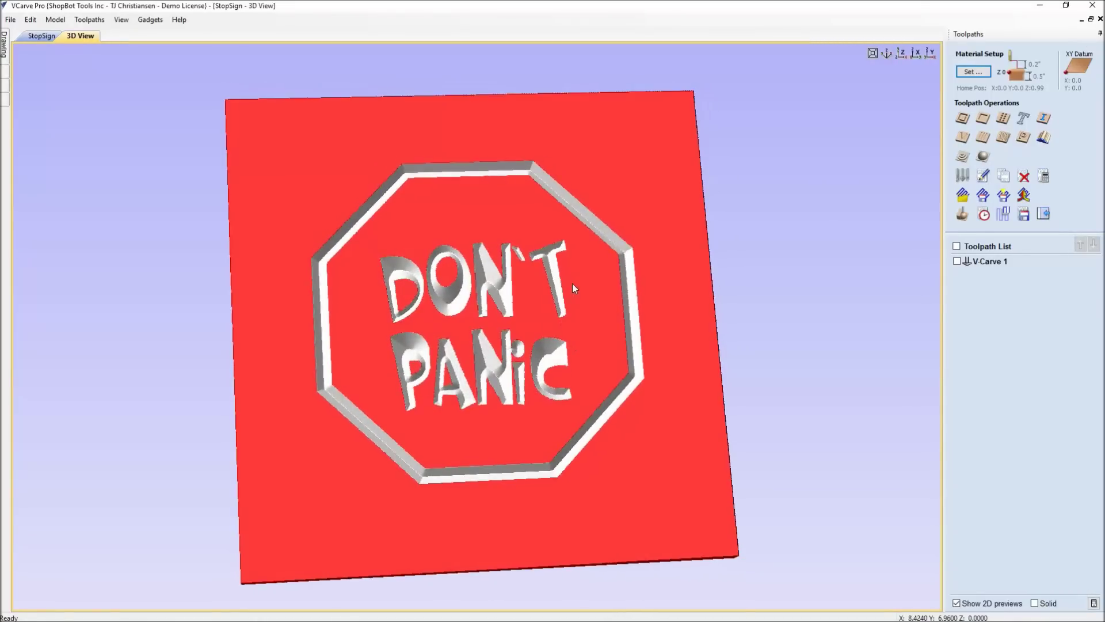
{"action": "scroll", "coordinate": [478, 353], "scroll_direction": "up", "scroll_amount": 5}
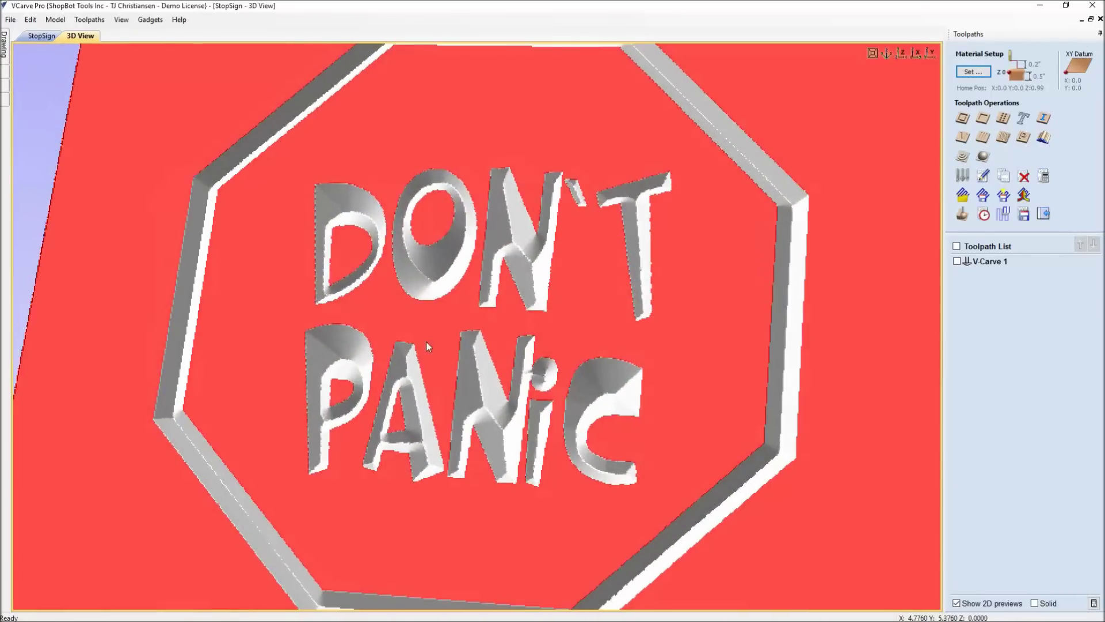
{"action": "left_click_drag", "start_coordinate": [427, 343], "coordinate": [695, 355]}
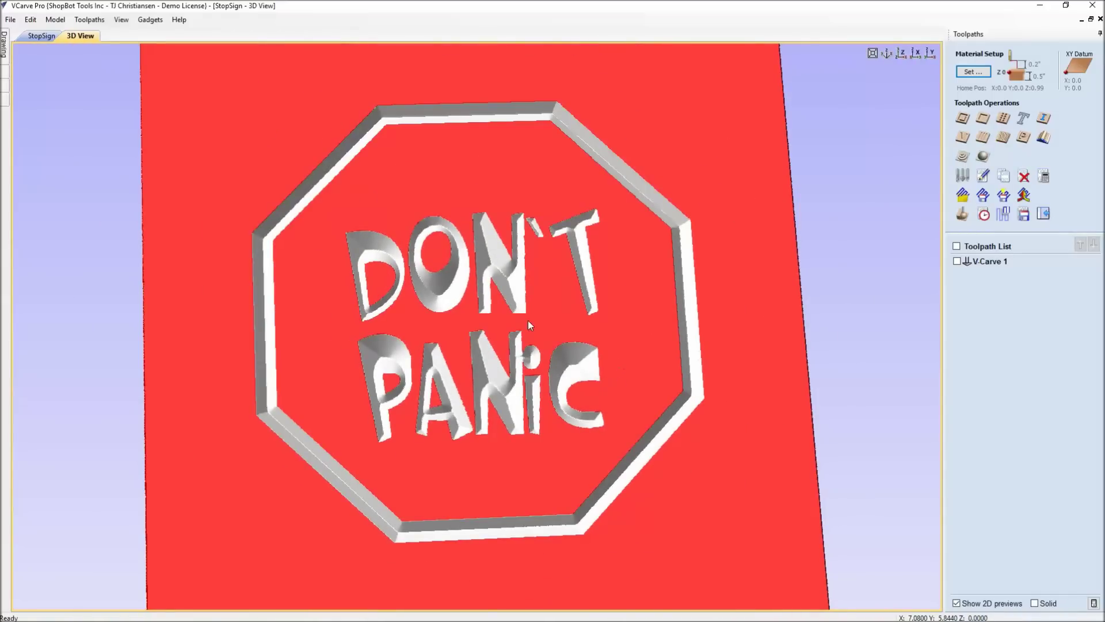
{"action": "left_click_drag", "start_coordinate": [528, 321], "coordinate": [431, 360]}
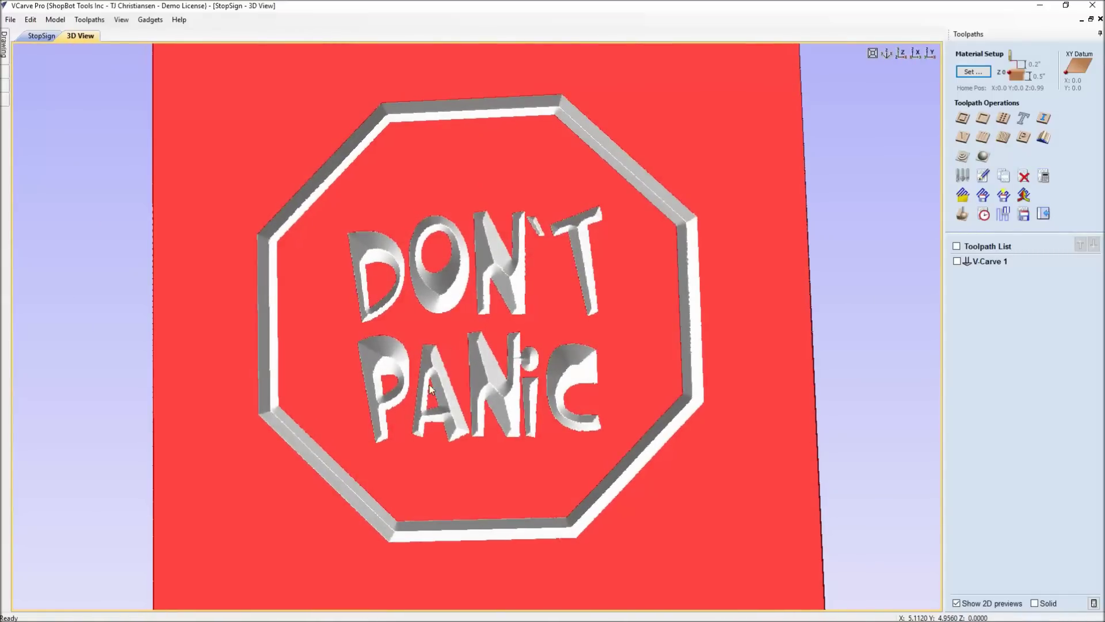
{"action": "left_click", "coordinate": [39, 36]}
- Check the letter O and joined N-i outlines of PANIC and bring up the drawing tools
{"action": "scroll", "coordinate": [198, 191], "scroll_direction": "down", "scroll_amount": 3}
{"action": "scroll", "coordinate": [451, 237], "scroll_direction": "up", "scroll_amount": 3}
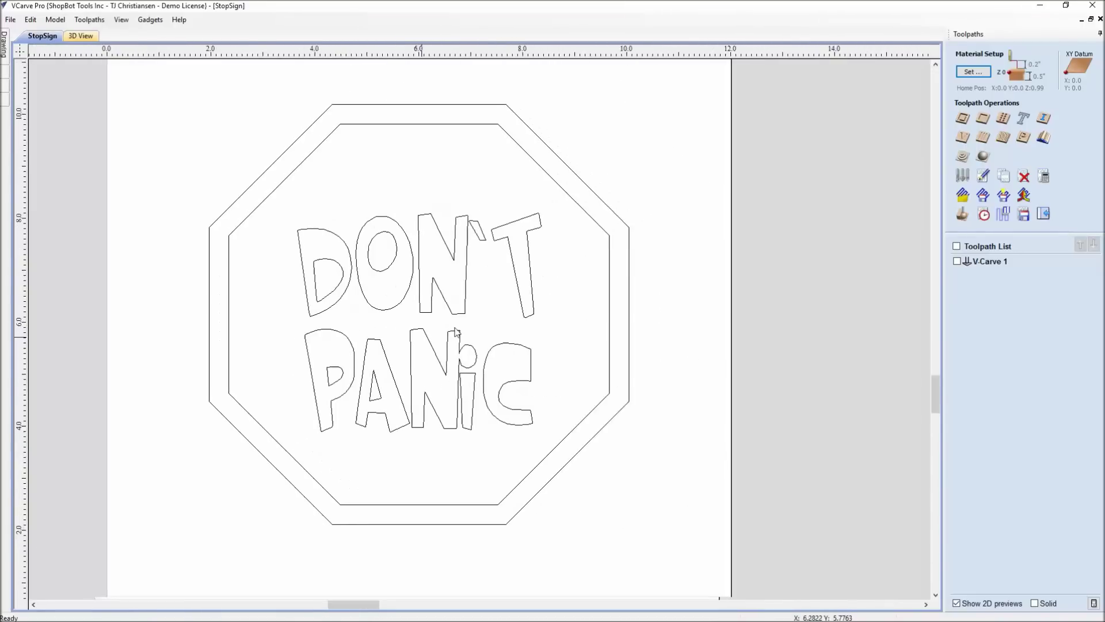
{"action": "left_click", "coordinate": [449, 238]}
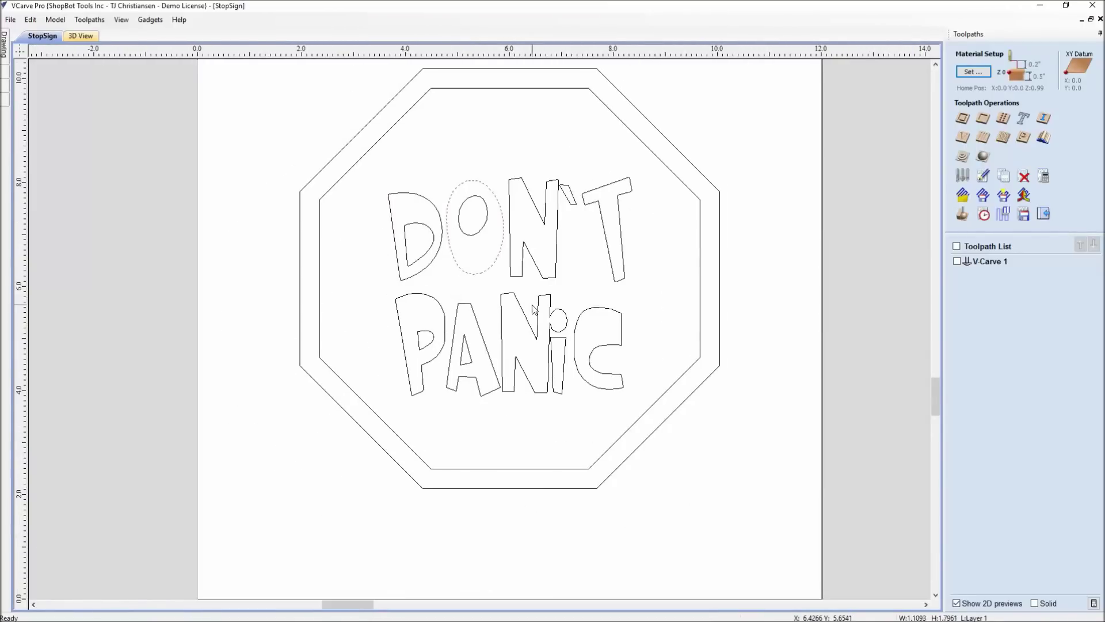
{"action": "left_click", "coordinate": [553, 328]}
{"action": "left_click", "coordinate": [1043, 214]}
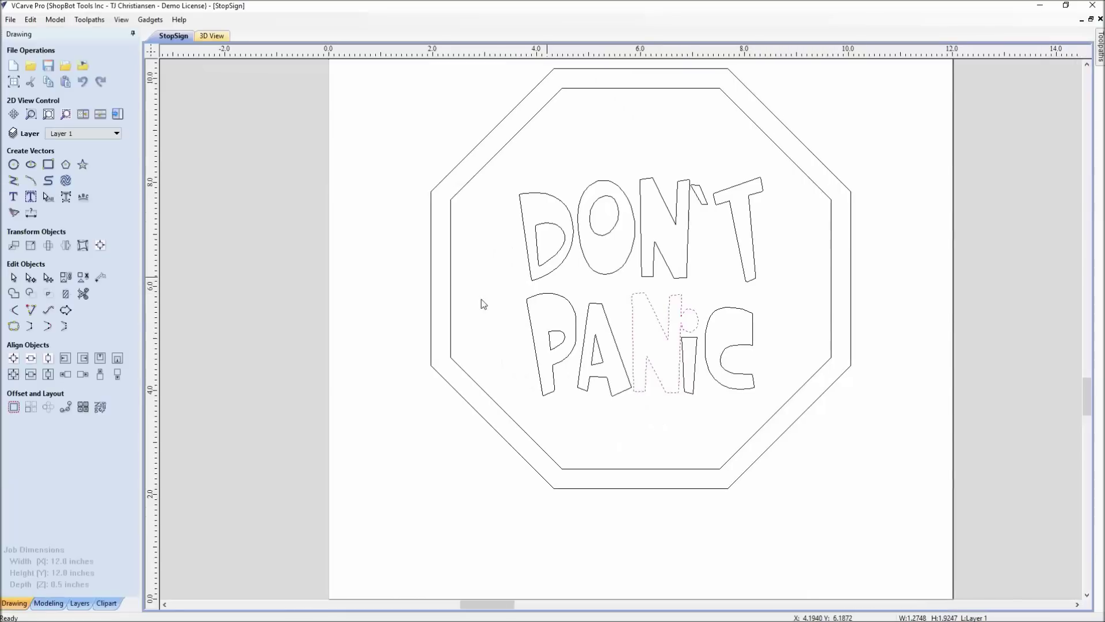
{"action": "scroll", "coordinate": [576, 346], "scroll_direction": "up", "scroll_amount": 3}
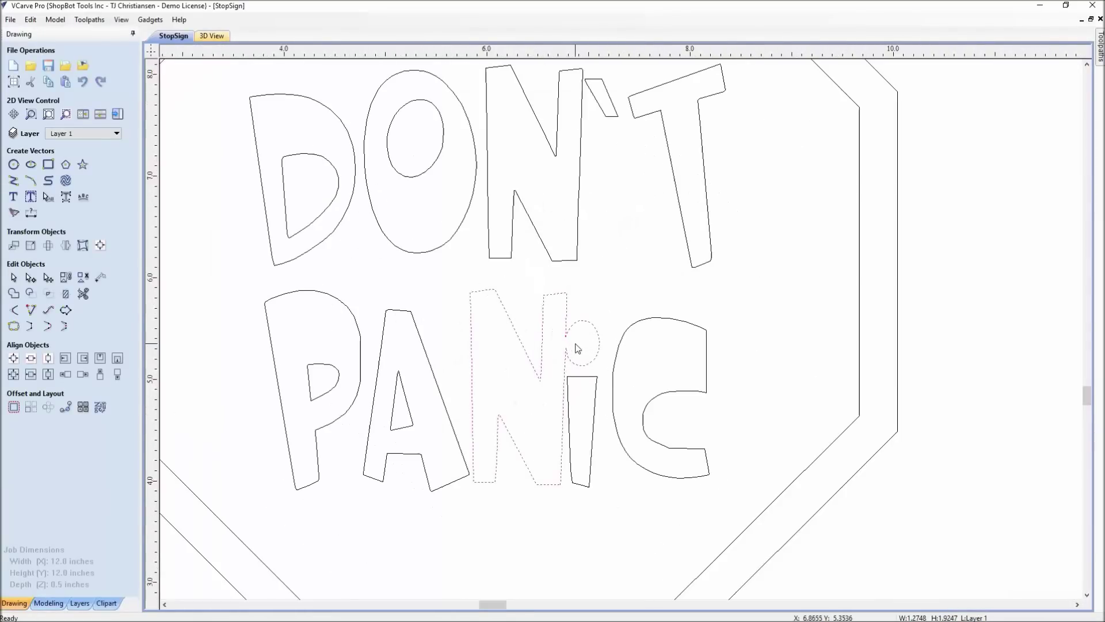
{"action": "scroll", "coordinate": [622, 365], "scroll_direction": "down", "scroll_amount": 3}
{"action": "left_click", "coordinate": [631, 347]}
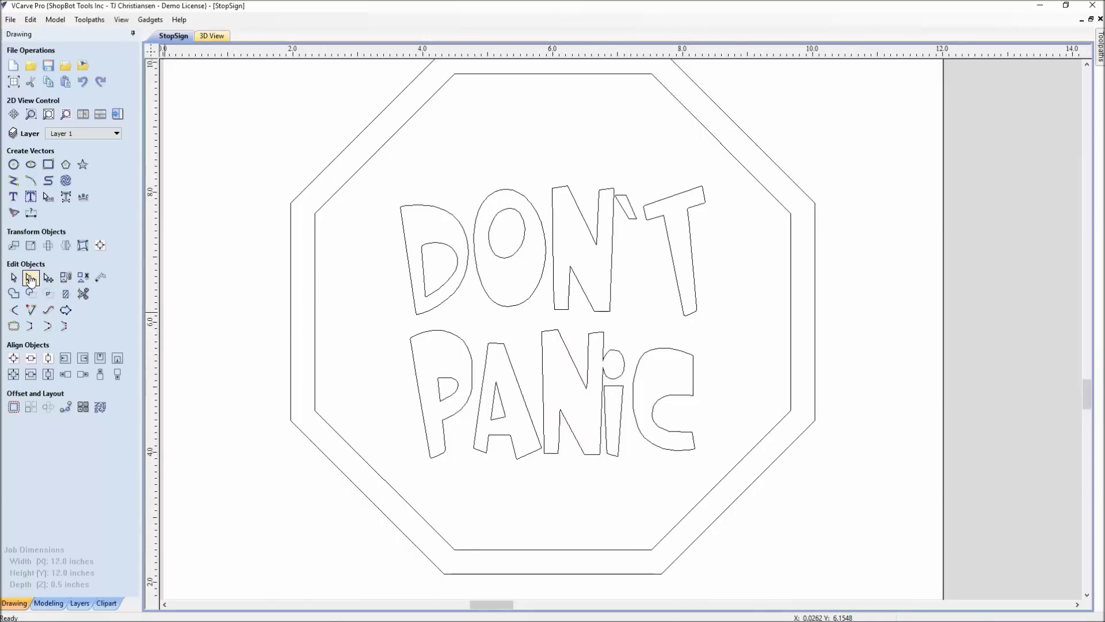
- Switch to Node Editing and pick the N-and-dot outline, zooming in on the i's dot
{"action": "left_click", "coordinate": [30, 278]}
{"action": "scroll", "coordinate": [619, 377], "scroll_direction": "up", "scroll_amount": 3}
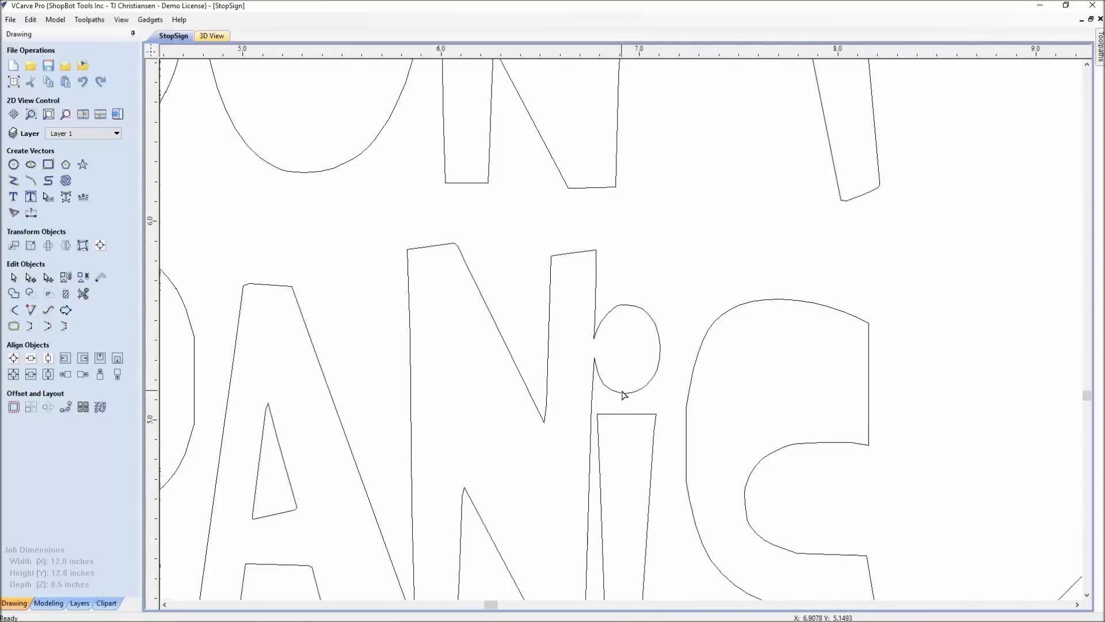
{"action": "left_click", "coordinate": [618, 394]}
{"action": "scroll", "coordinate": [588, 345], "scroll_direction": "up", "scroll_amount": 3}
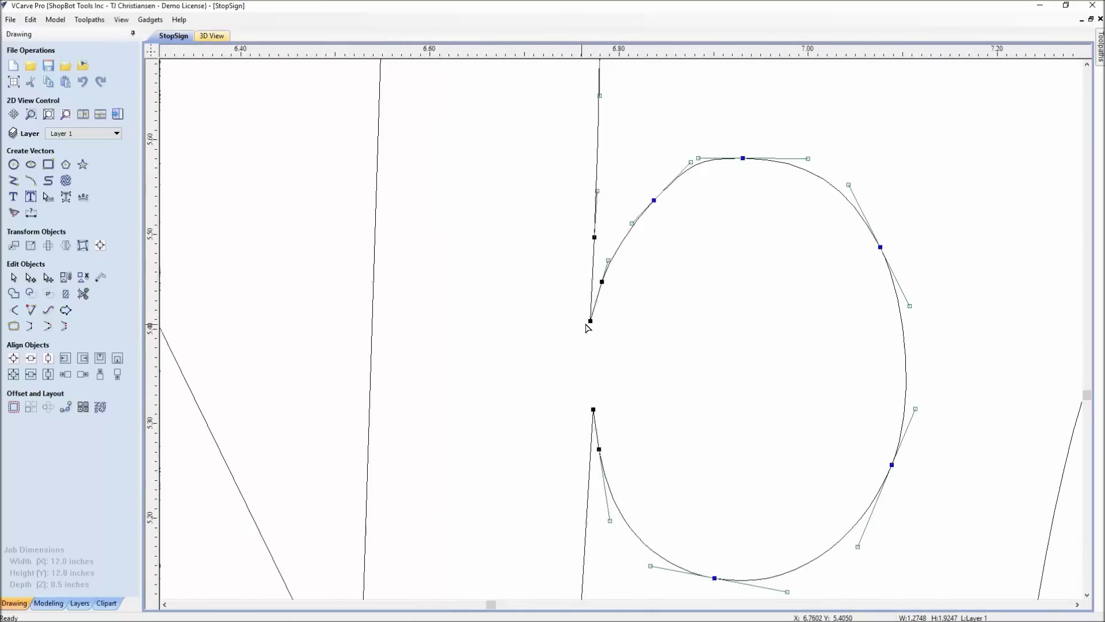
- Cut the N-and-dot outline at both junction nodes and leave node editing
{"action": "right_click", "coordinate": [590, 321]}
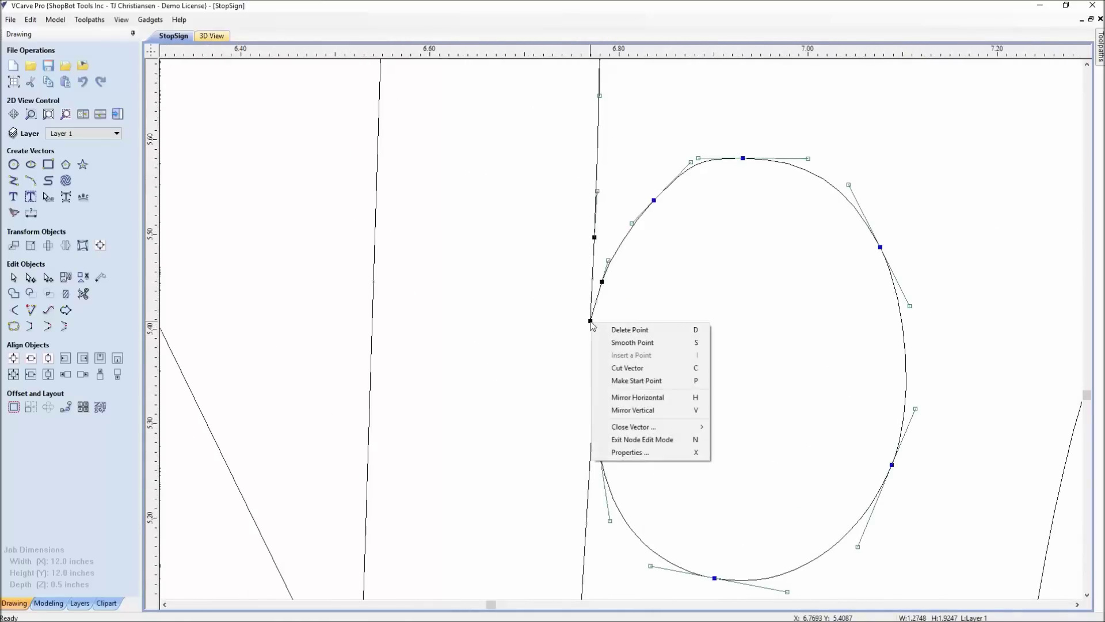
{"action": "left_click", "coordinate": [626, 368]}
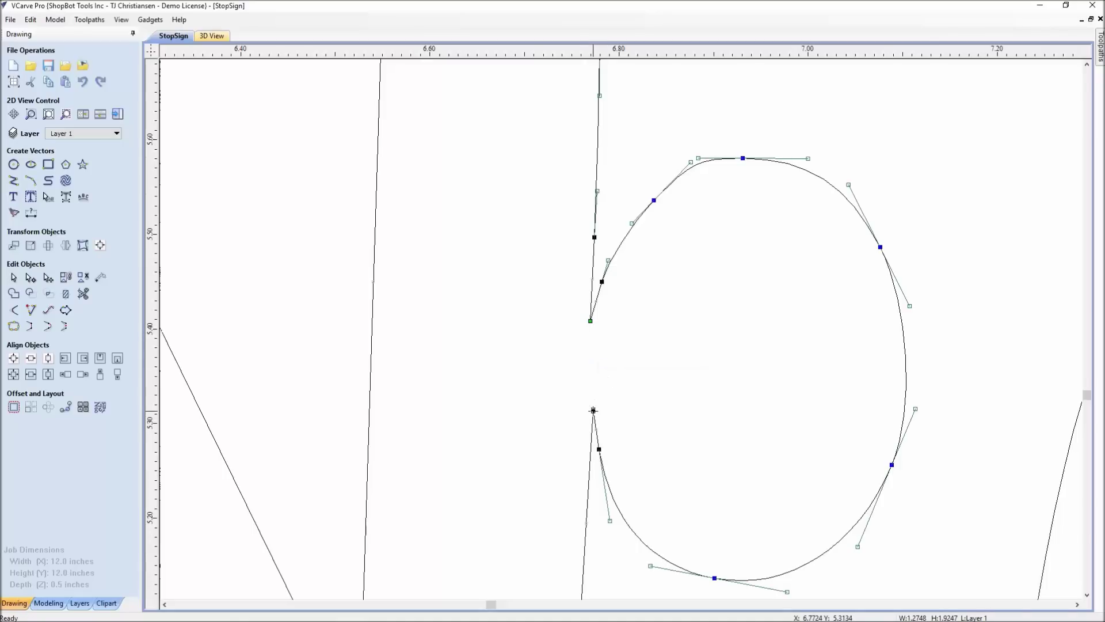
{"action": "right_click", "coordinate": [593, 410]}
{"action": "left_click", "coordinate": [614, 456]}
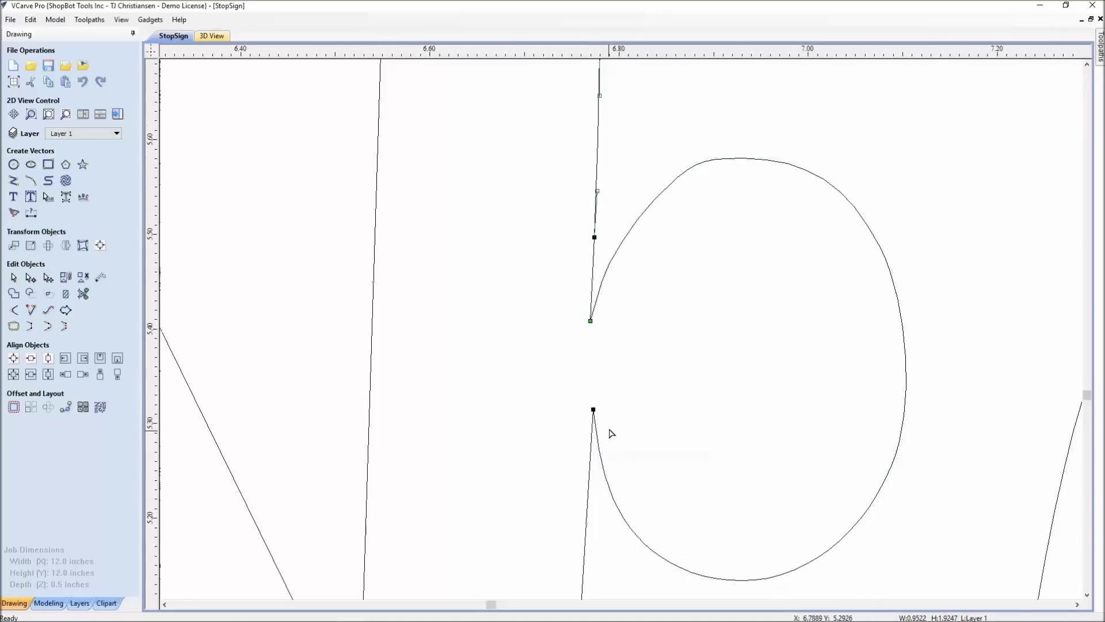
{"action": "scroll", "coordinate": [610, 435], "scroll_direction": "down", "scroll_amount": 5}
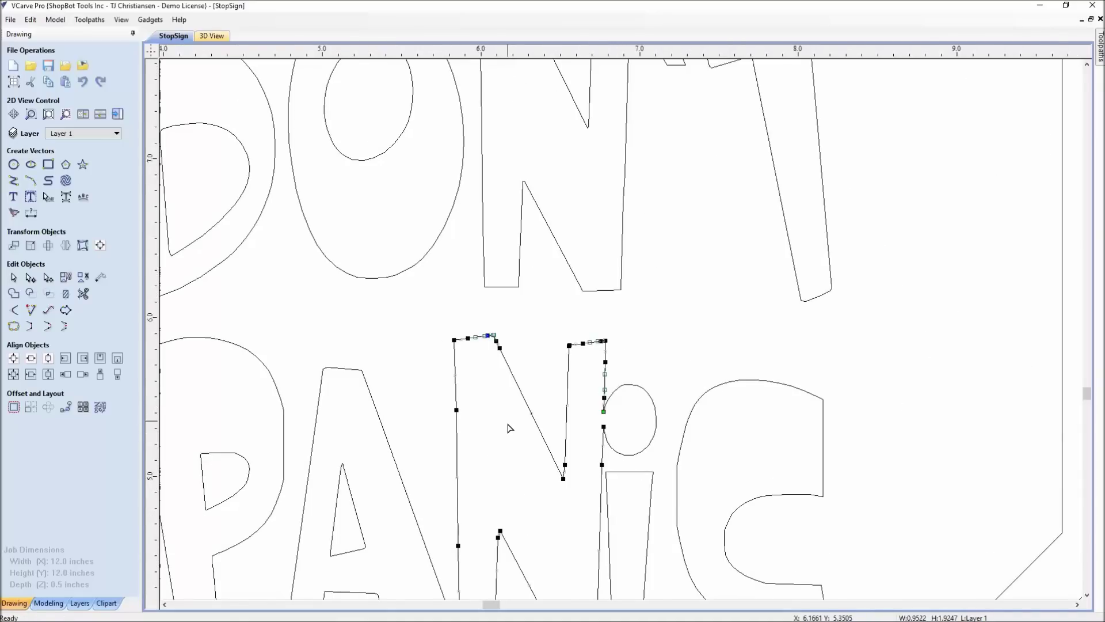
{"action": "key", "text": "n"}
- Select the i's dot and stem together and nudge them slightly right
{"action": "scroll", "coordinate": [623, 446], "scroll_direction": "up", "scroll_amount": 3}
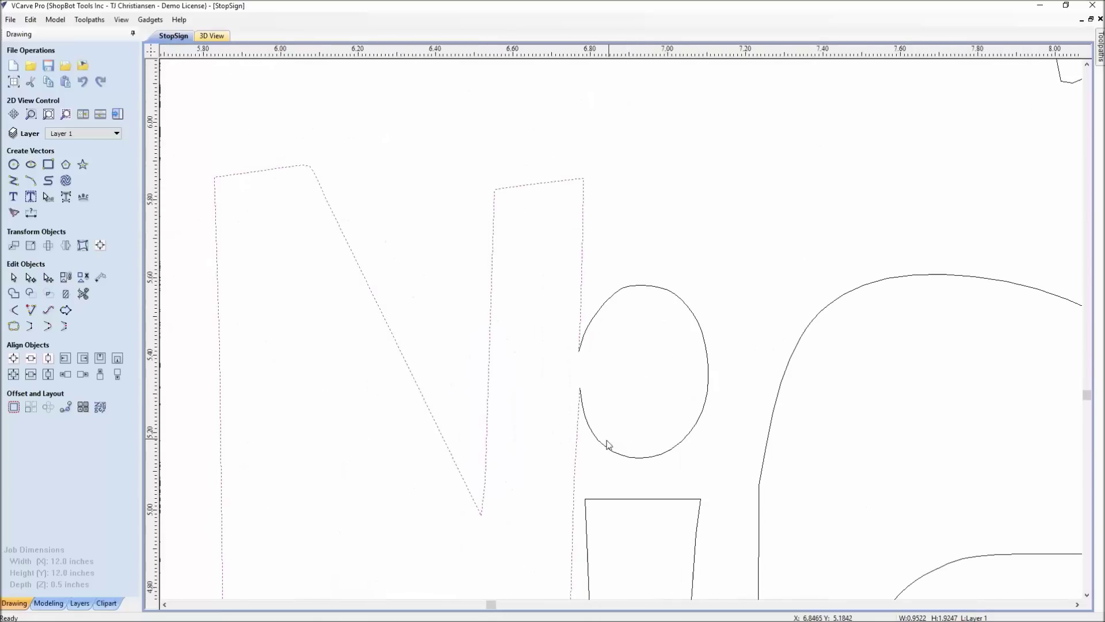
{"action": "left_click", "coordinate": [606, 450]}
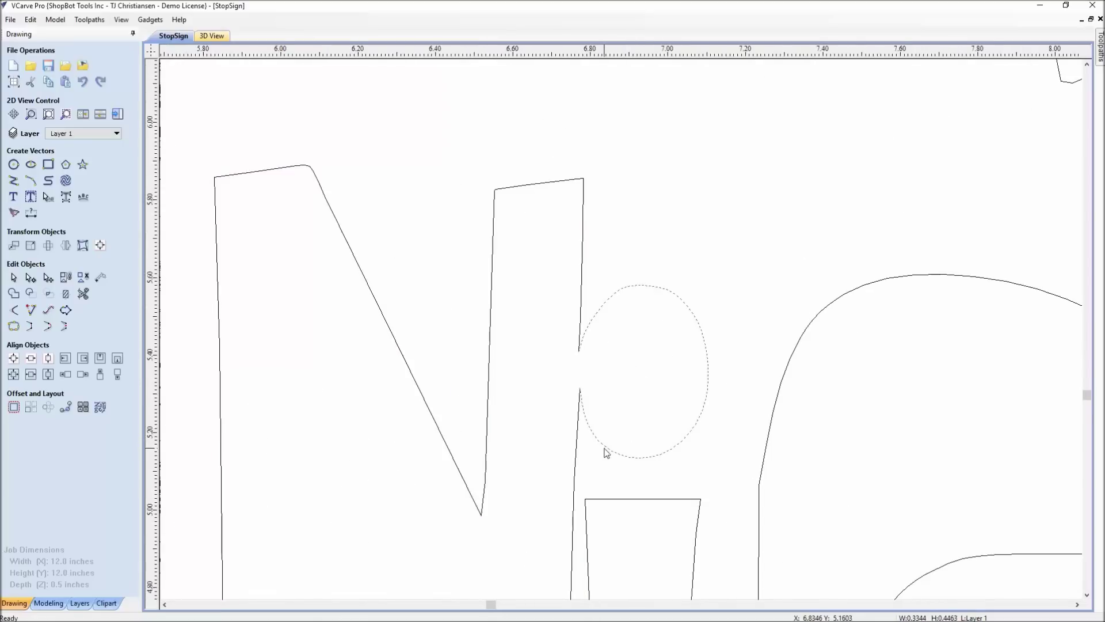
{"action": "left_click", "coordinate": [574, 453]}
{"action": "left_click", "coordinate": [577, 454]}
{"action": "scroll", "coordinate": [579, 411], "scroll_direction": "down", "scroll_amount": 4}
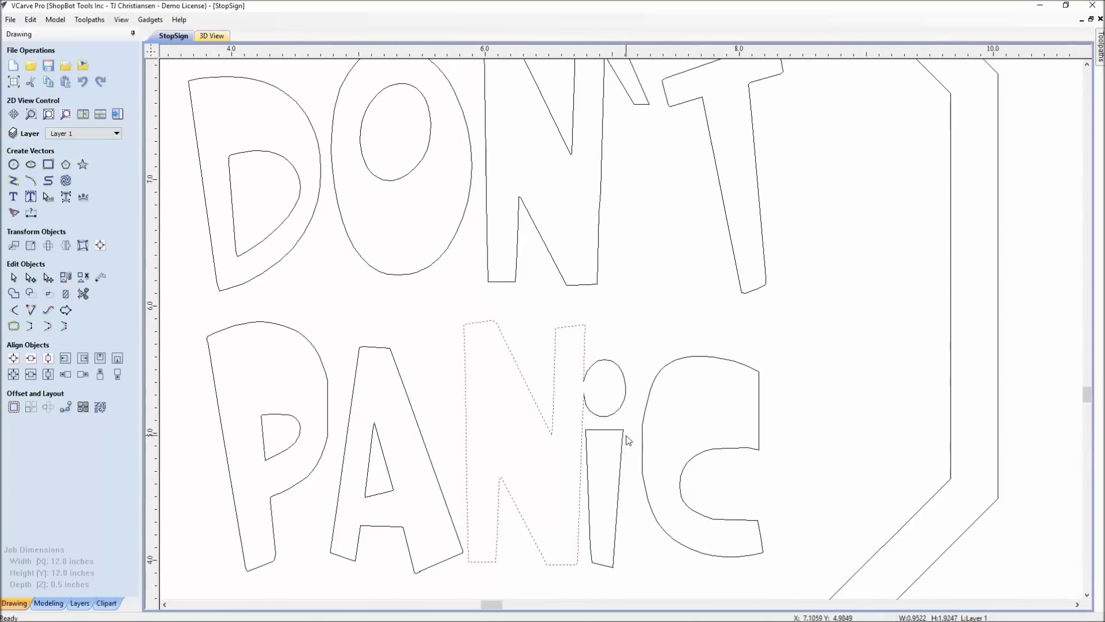
{"action": "left_click", "coordinate": [604, 413]}
{"action": "scroll", "coordinate": [598, 416], "scroll_direction": "up", "scroll_amount": 2}
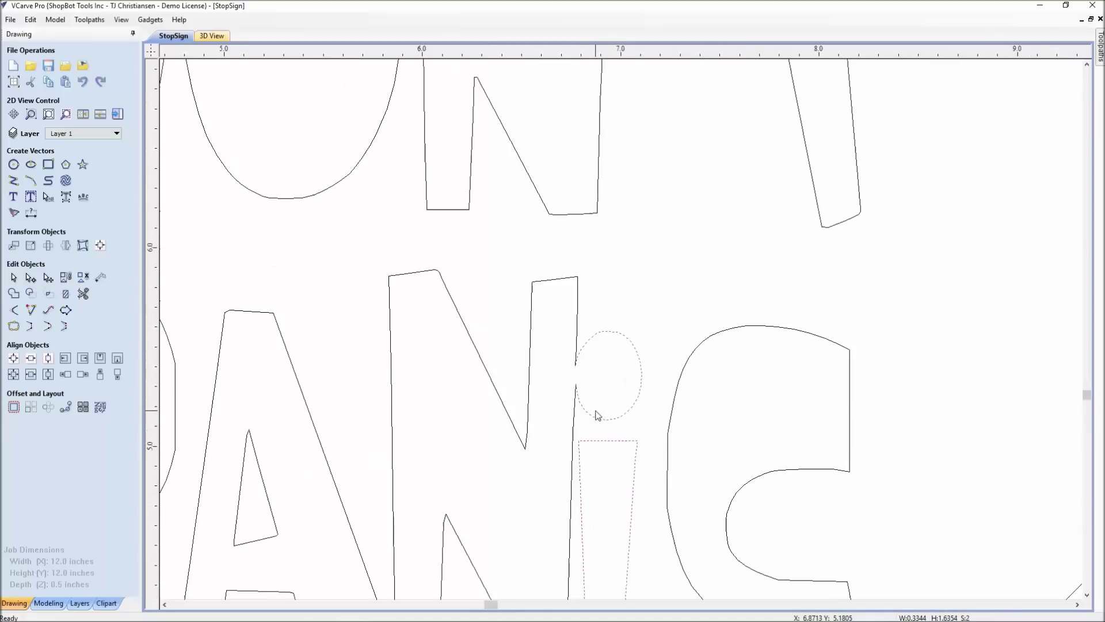
{"action": "key", "text": "Right"}
{"action": "key", "text": "Right"}
{"action": "key", "text": "Right"}
{"action": "key", "text": "Right"}
{"action": "key", "text": "Right"}
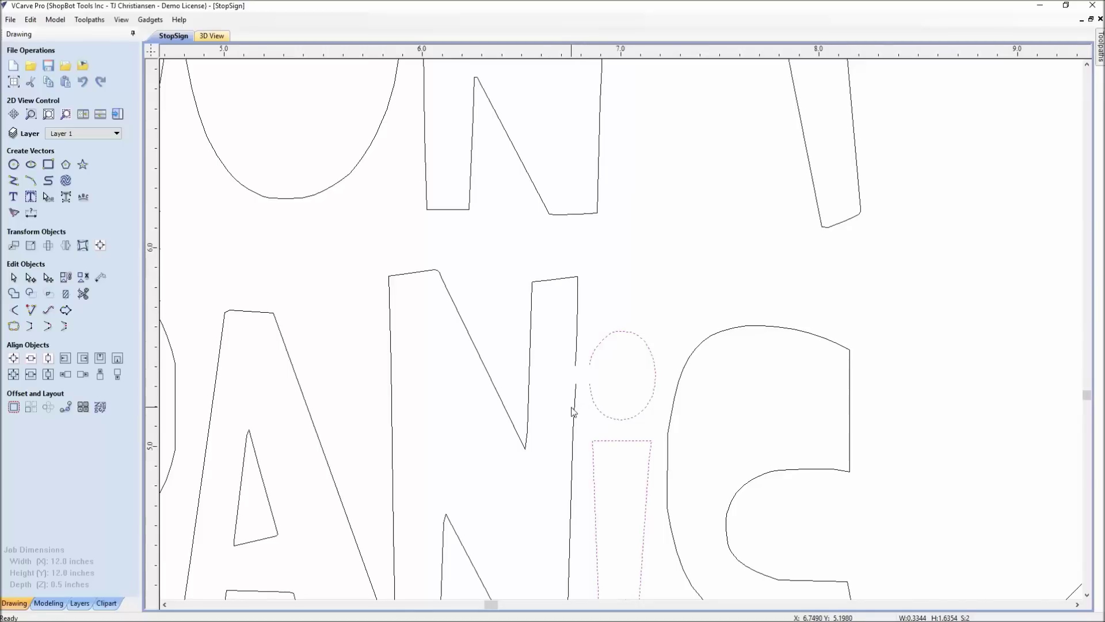
- Close the N outline, then close the i's open dot with a smooth curve
{"action": "left_click", "coordinate": [574, 403]}
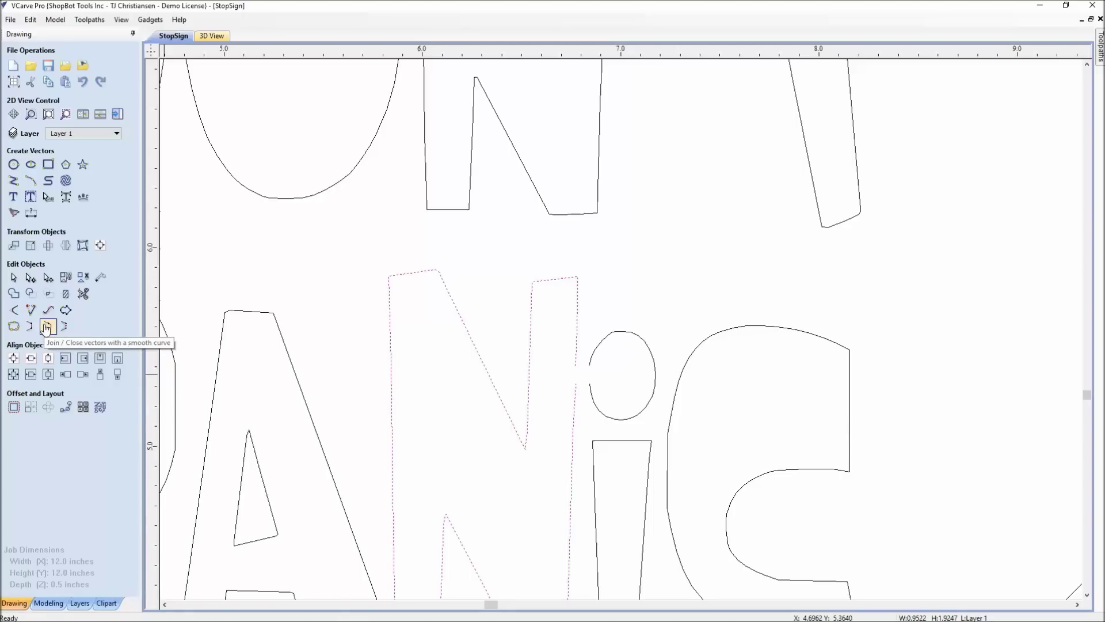
{"action": "left_click", "coordinate": [64, 327]}
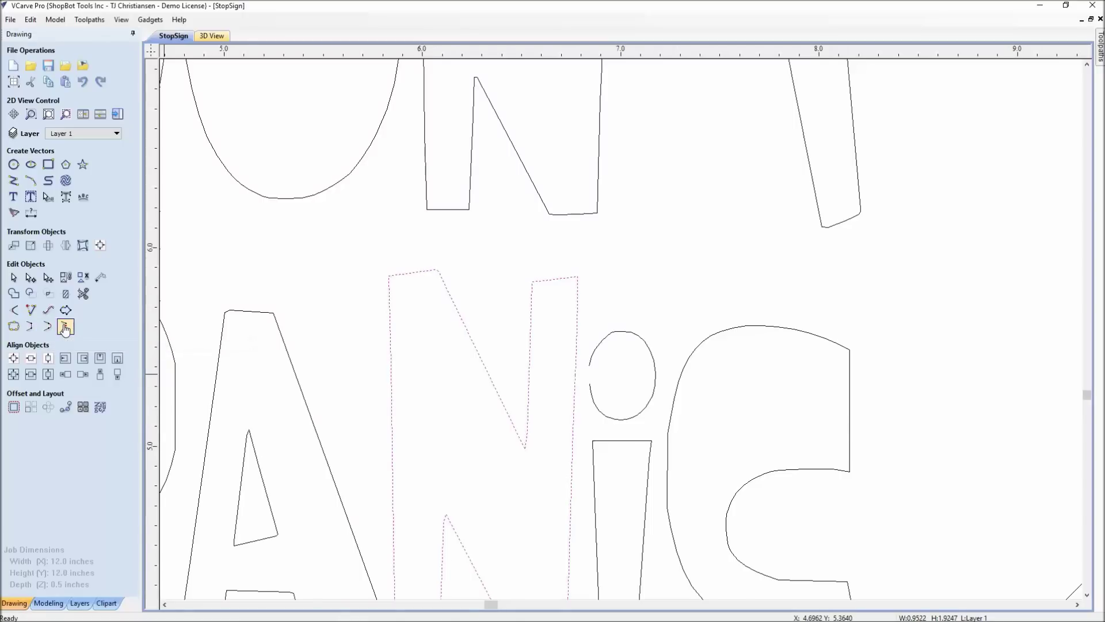
{"action": "left_click", "coordinate": [598, 412]}
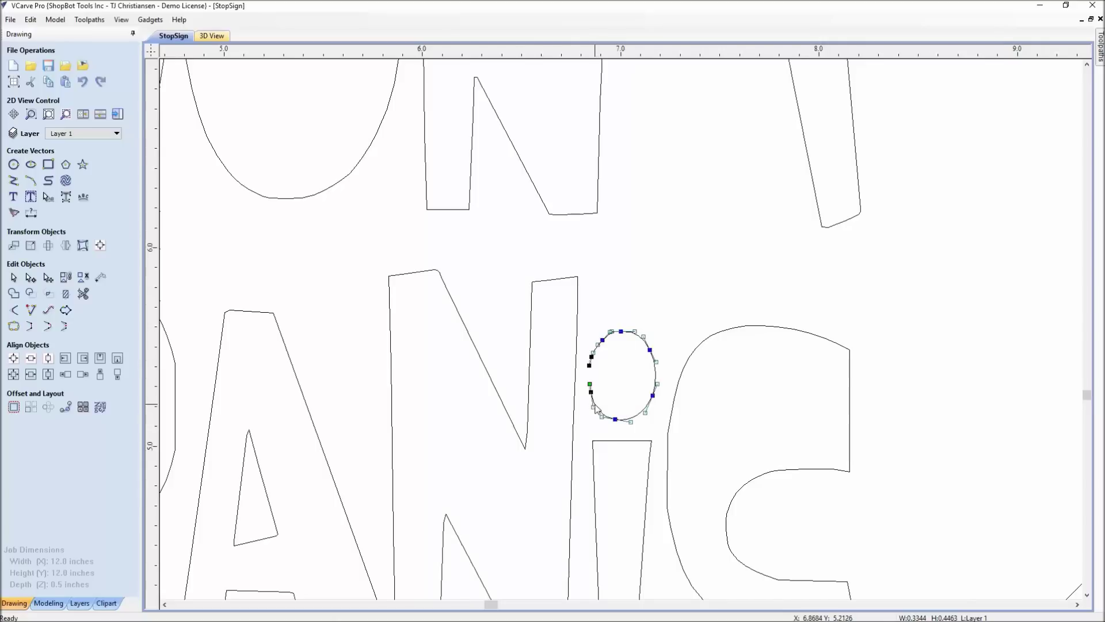
{"action": "scroll", "coordinate": [594, 404], "scroll_direction": "up", "scroll_amount": 3}
{"action": "right_click", "coordinate": [589, 393]}
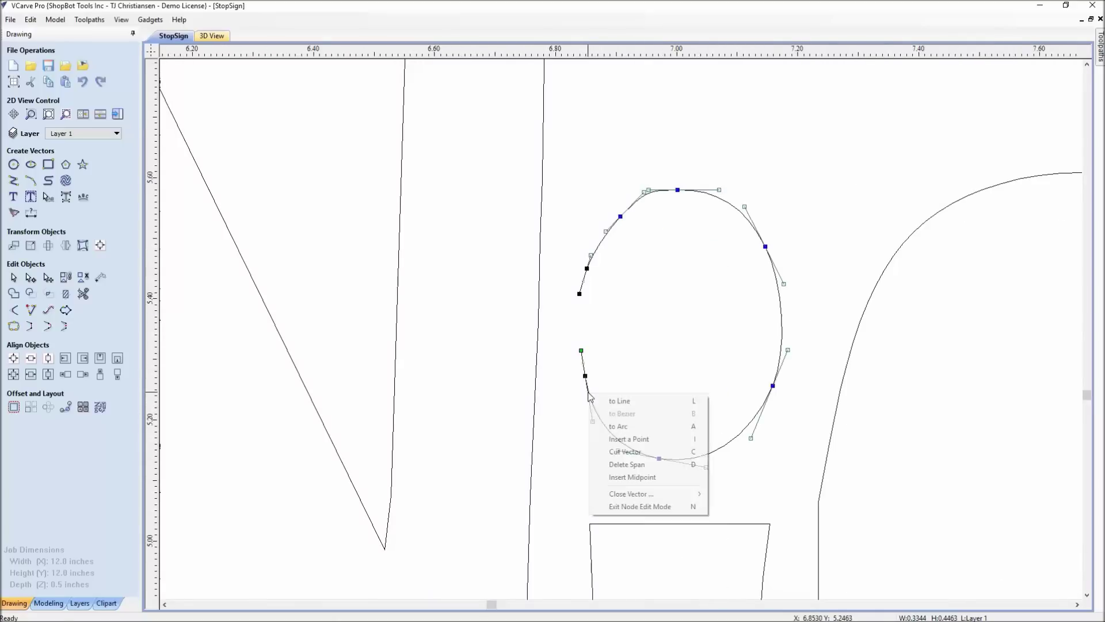
{"action": "mouse_move", "coordinate": [627, 494]}
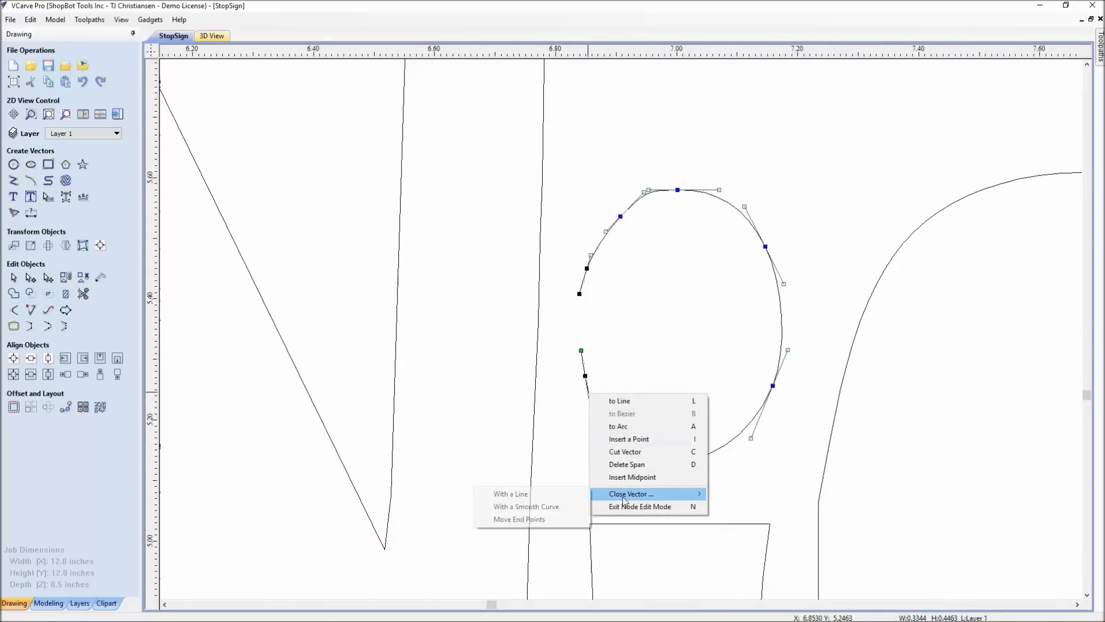
{"action": "left_click", "coordinate": [556, 506]}
- Drag a handle to smooth the dot's closing curve into an oval and leave node editing
{"action": "scroll", "coordinate": [525, 313], "scroll_direction": "up", "scroll_amount": 4}
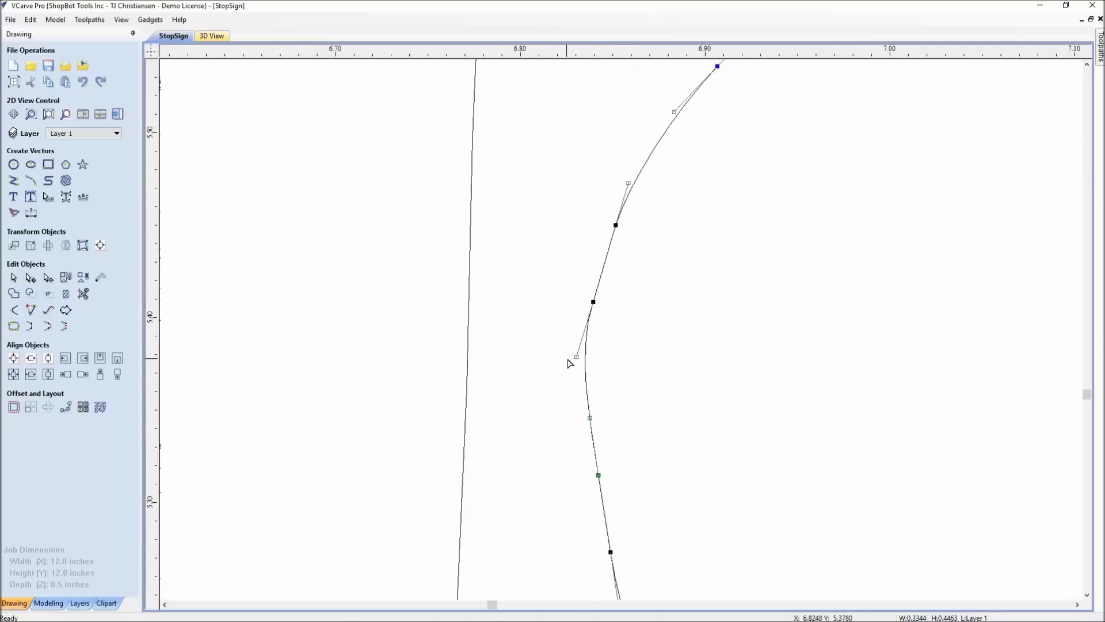
{"action": "left_click_drag", "start_coordinate": [576, 357], "coordinate": [582, 365]}
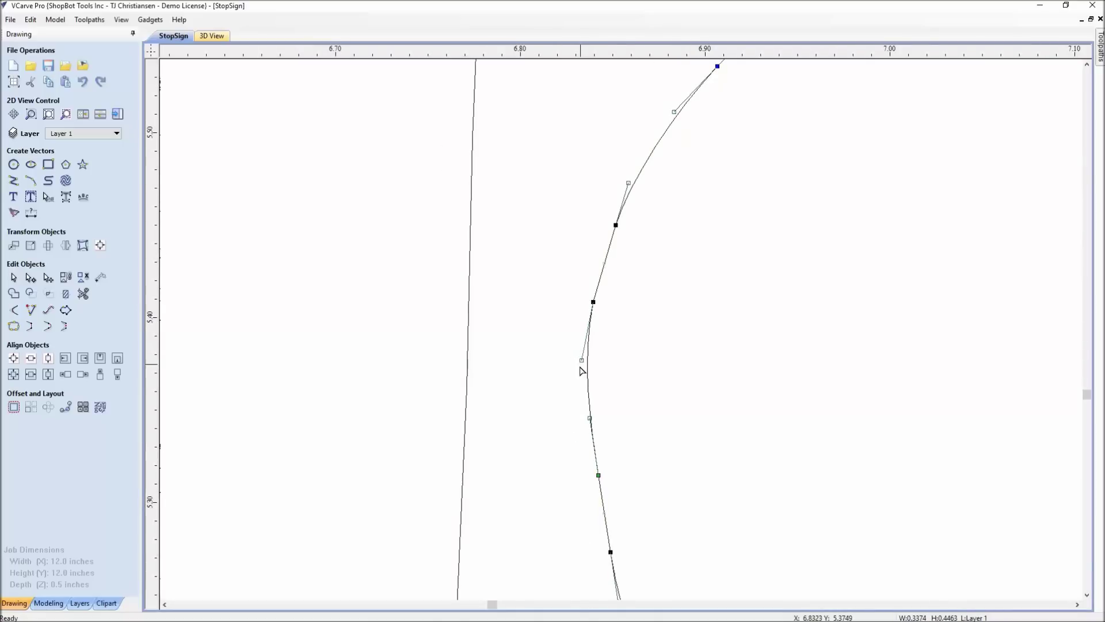
{"action": "scroll", "coordinate": [563, 387], "scroll_direction": "down", "scroll_amount": 3}
{"action": "scroll", "coordinate": [563, 387], "scroll_direction": "down", "scroll_amount": 2}
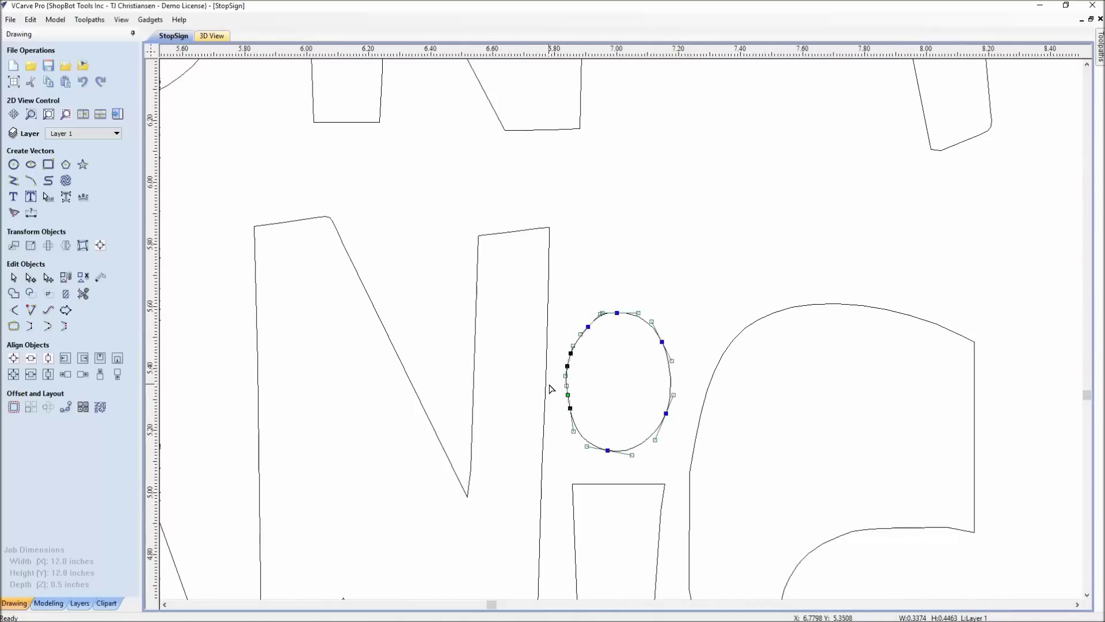
{"action": "key", "text": "n"}
{"action": "scroll", "coordinate": [551, 390], "scroll_direction": "down", "scroll_amount": 3}
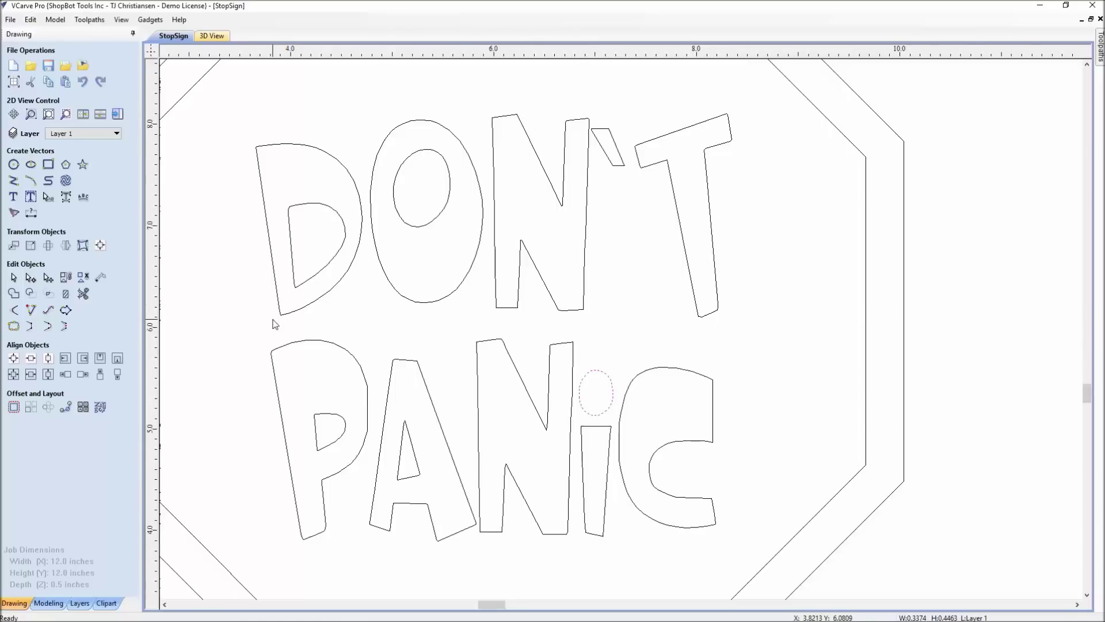
- Reopen the V-Carve 1 toolpath and recalculate it with the whole stop sign in view
{"action": "left_click", "coordinate": [117, 114]}
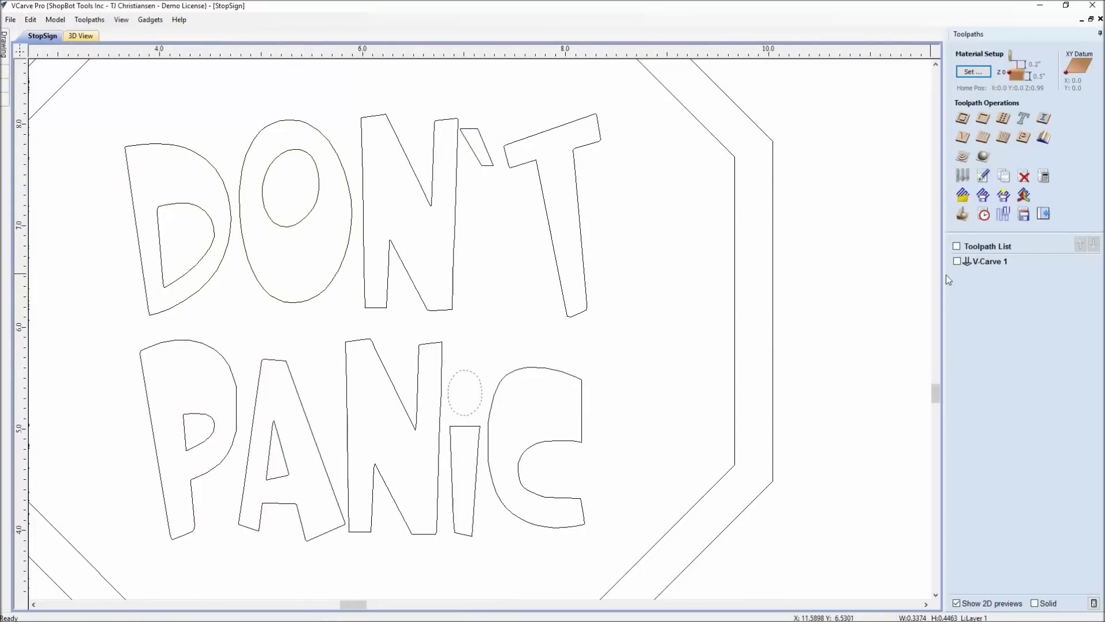
{"action": "scroll", "coordinate": [835, 282], "scroll_direction": "down", "scroll_amount": 3}
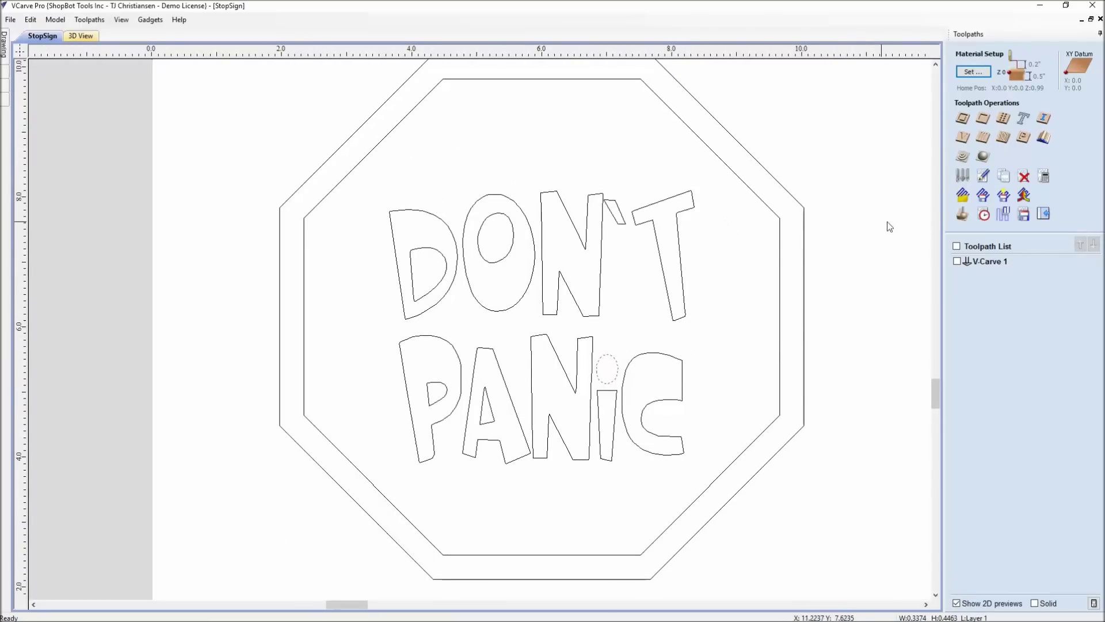
{"action": "left_click", "coordinate": [958, 261]}
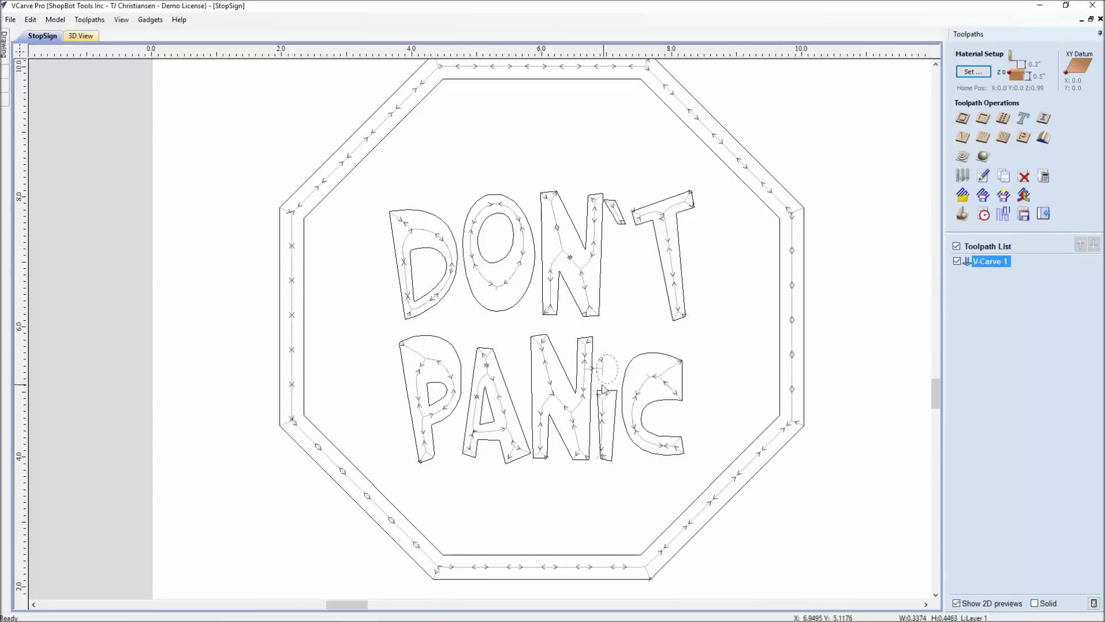
{"action": "double_click", "coordinate": [989, 263]}
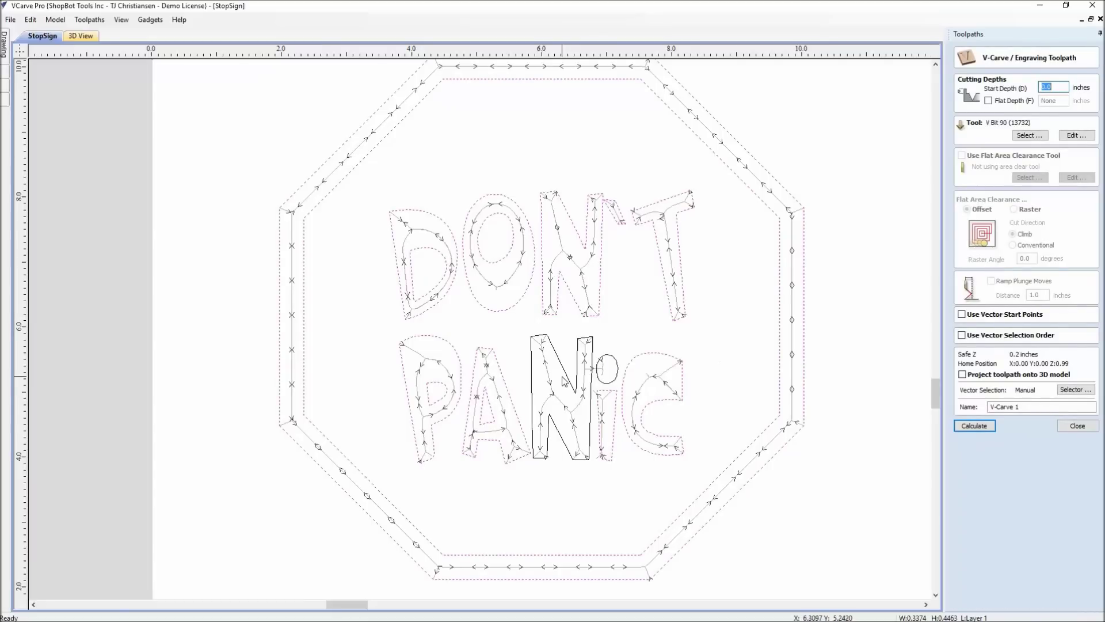
{"action": "scroll", "coordinate": [566, 379], "scroll_direction": "up", "scroll_amount": 2}
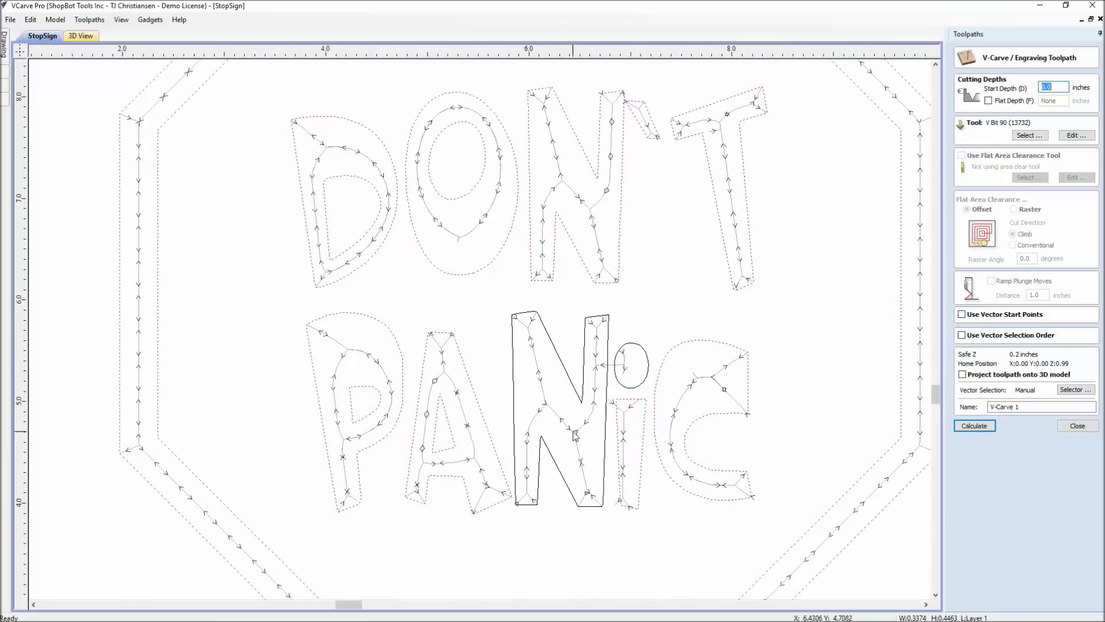
{"action": "scroll", "coordinate": [618, 365], "scroll_direction": "up", "scroll_amount": 2}
{"action": "left_click", "coordinate": [620, 366]}
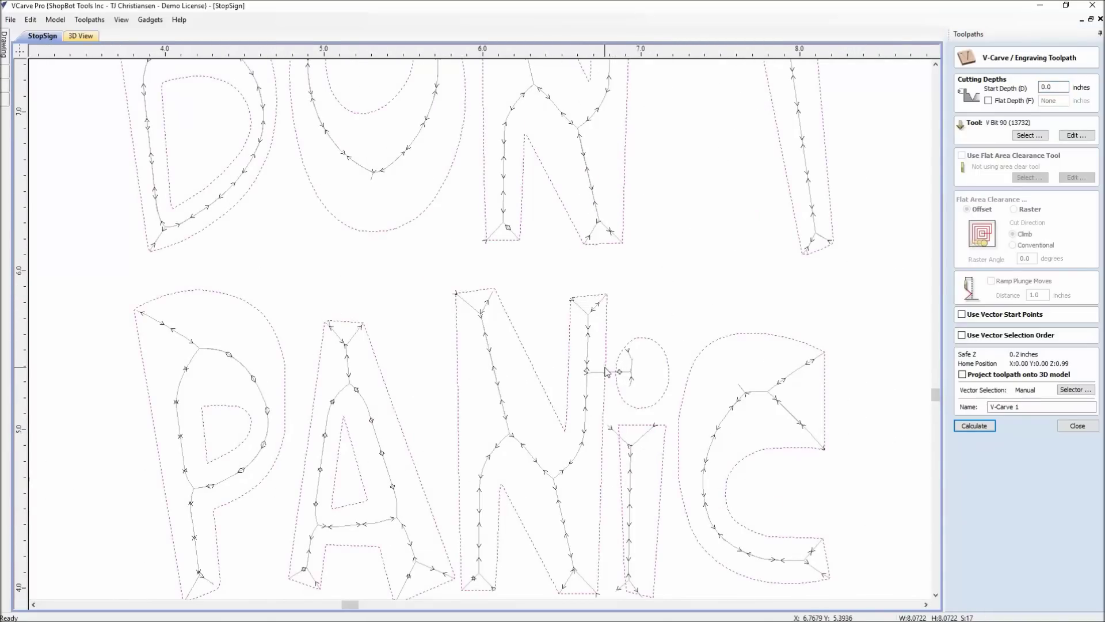
{"action": "key", "text": "F3"}
{"action": "left_click", "coordinate": [974, 426]}
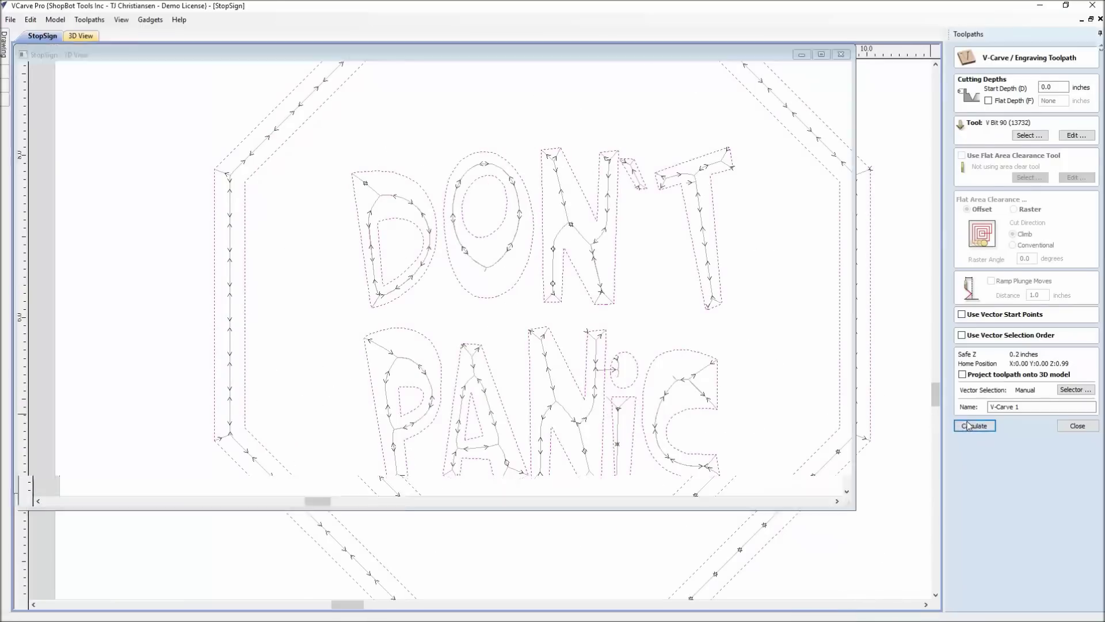
- Reset the preview and simulate all toolpaths, tilting the 3D view to inspect the carved sign
{"action": "left_click", "coordinate": [990, 247]}
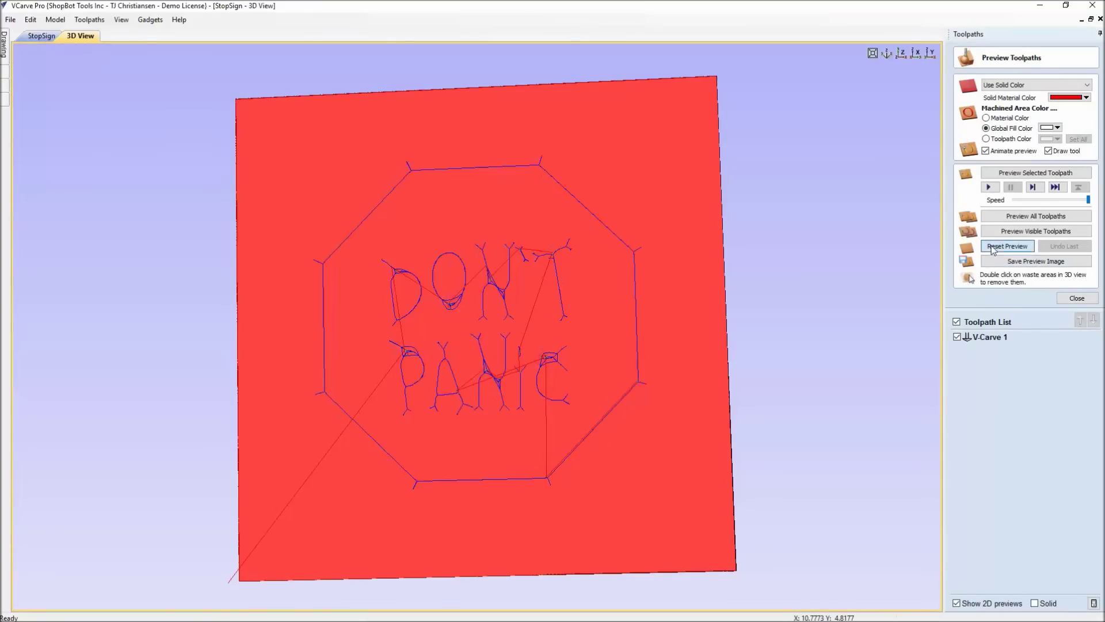
{"action": "left_click", "coordinate": [1003, 218]}
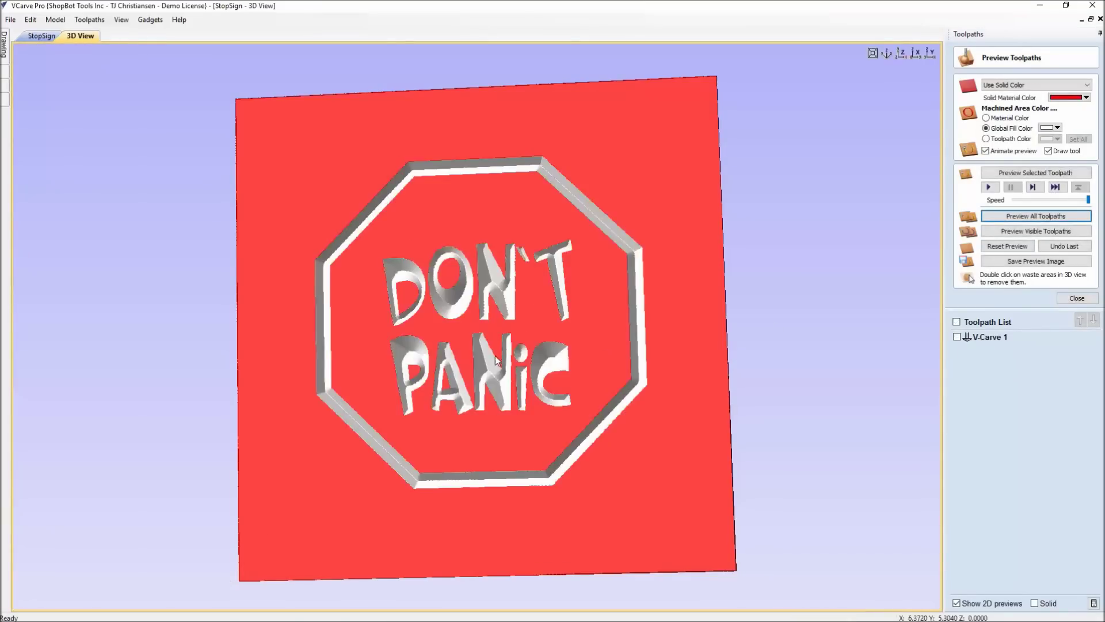
{"action": "left_click_drag", "start_coordinate": [528, 410], "coordinate": [484, 343]}
- Minimize the Photos window showing the cut wooden moons to reveal the Help PDF
{"action": "scroll", "coordinate": [484, 355], "scroll_direction": "up", "scroll_amount": 2}
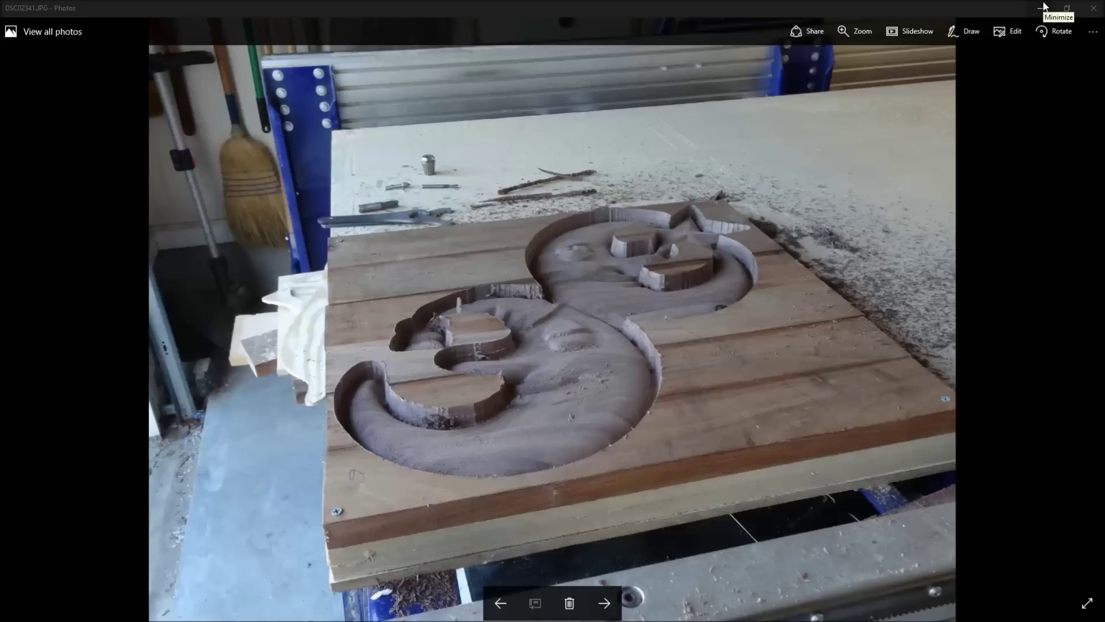
{"action": "left_click", "coordinate": [1044, 6]}
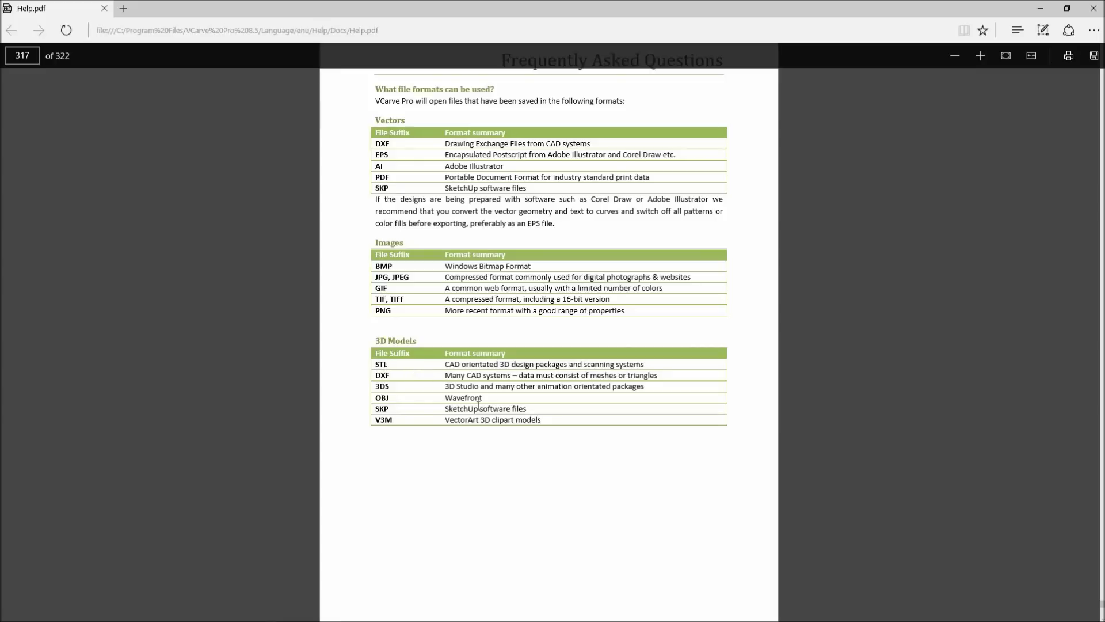
- Close the Edge window showing Help.pdf page 317
{"action": "left_click", "coordinate": [1093, 8]}
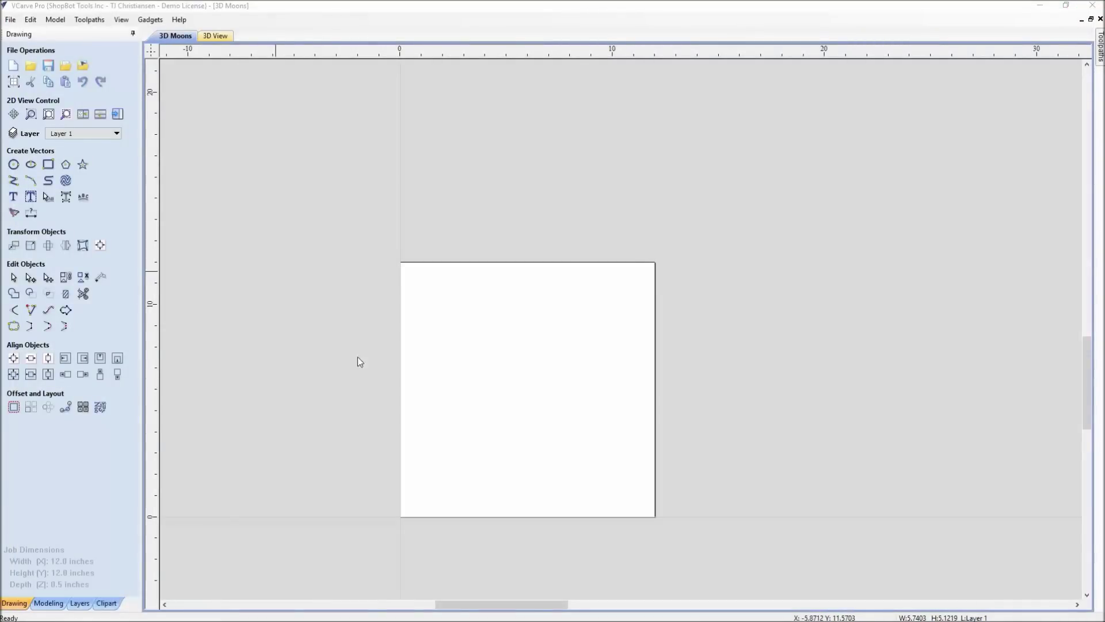
- Import the 50-A and 62-A moon components and place them side by side on the sheet
{"action": "scroll", "coordinate": [562, 389], "scroll_direction": "up", "scroll_amount": 3}
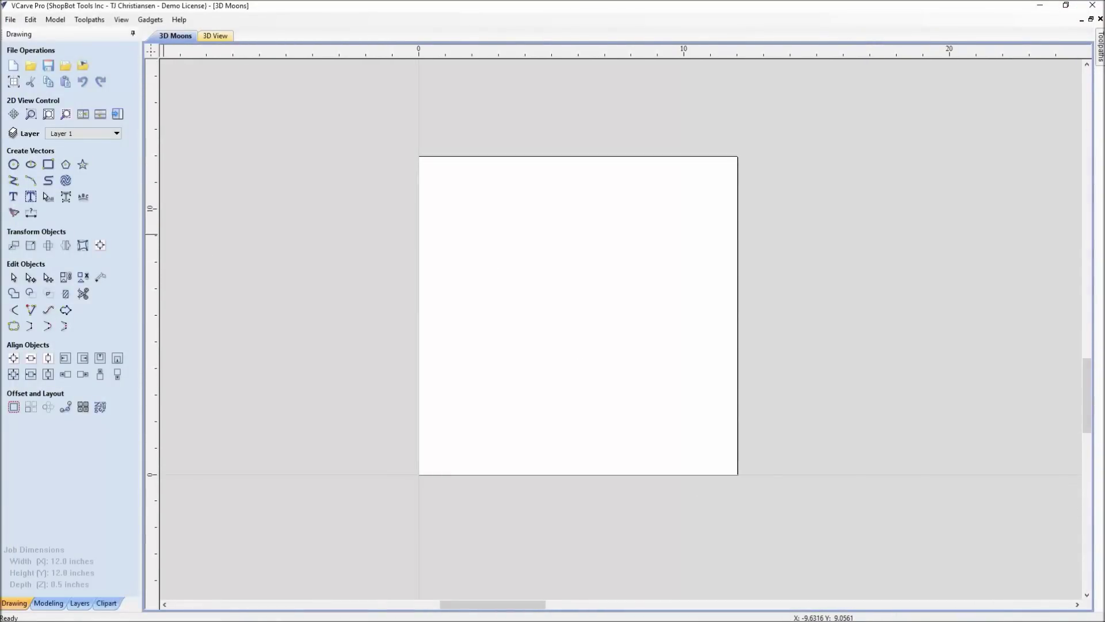
{"action": "left_click", "coordinate": [48, 602]}
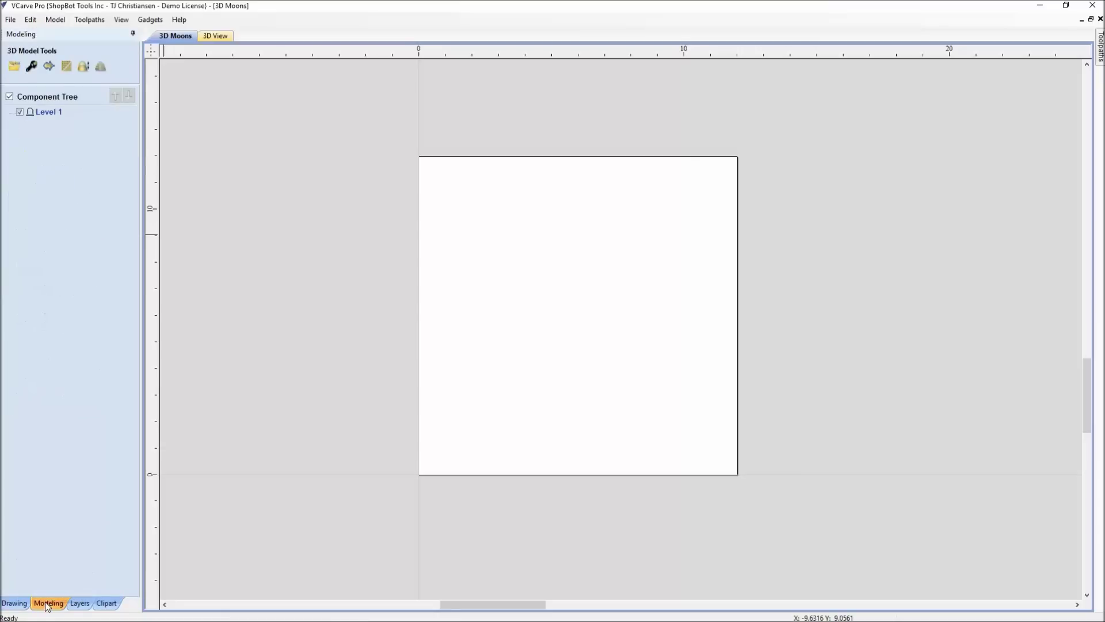
{"action": "left_click", "coordinate": [17, 68]}
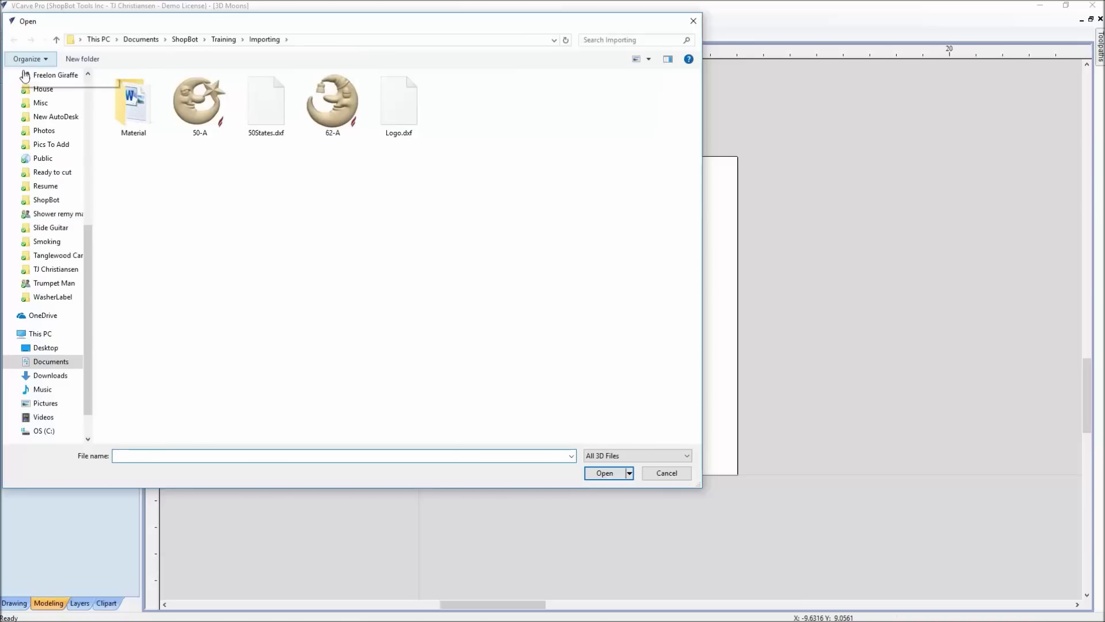
{"action": "double_click", "coordinate": [188, 115]}
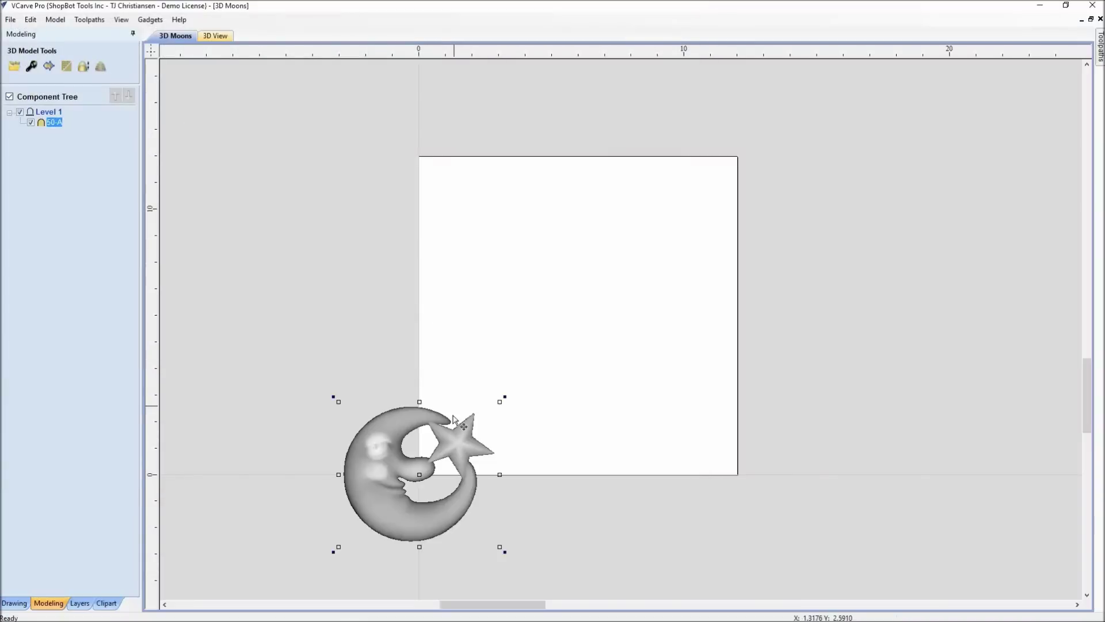
{"action": "left_click_drag", "start_coordinate": [423, 472], "coordinate": [635, 280]}
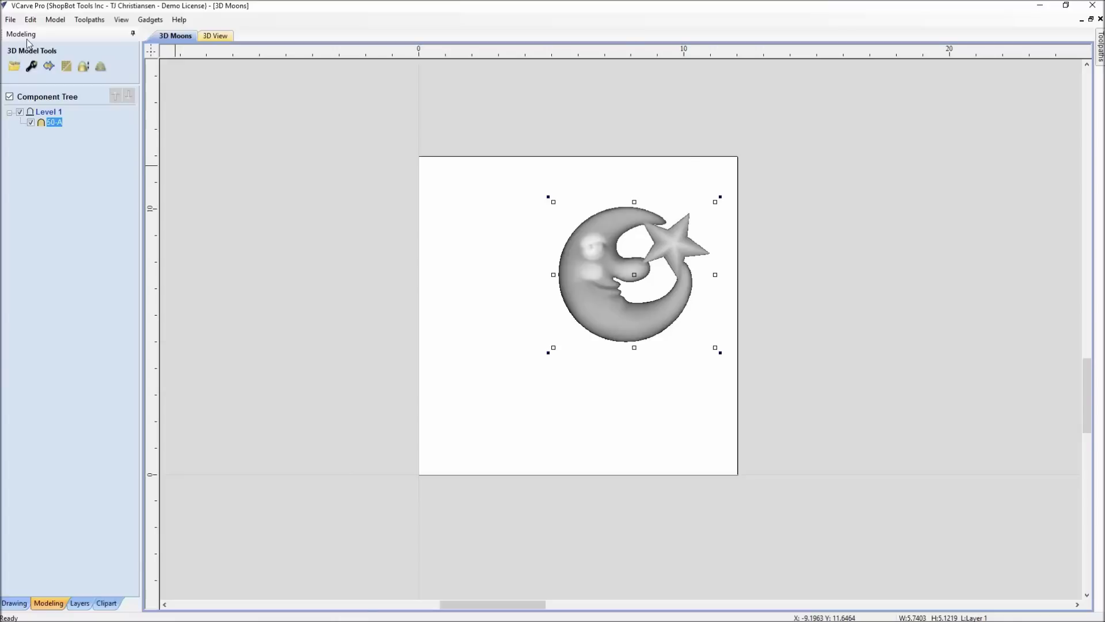
{"action": "left_click", "coordinate": [14, 67]}
{"action": "double_click", "coordinate": [327, 117]}
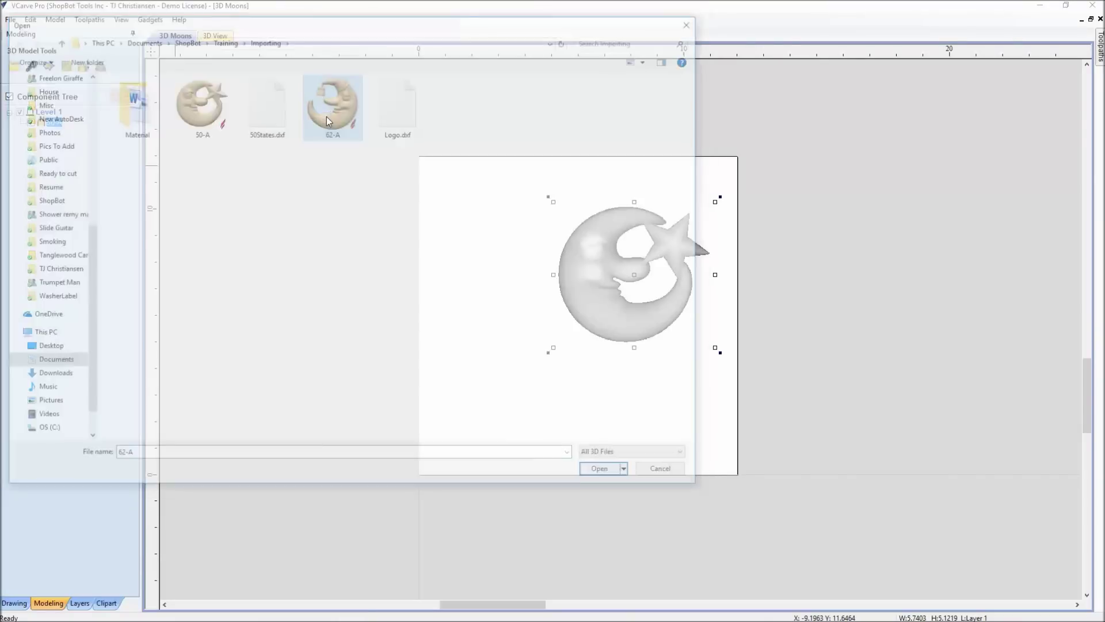
{"action": "left_click_drag", "start_coordinate": [417, 478], "coordinate": [503, 340]}
- Select both moon components and pin the Toolpaths panel open
{"action": "scroll", "coordinate": [646, 383], "scroll_direction": "up", "scroll_amount": 2}
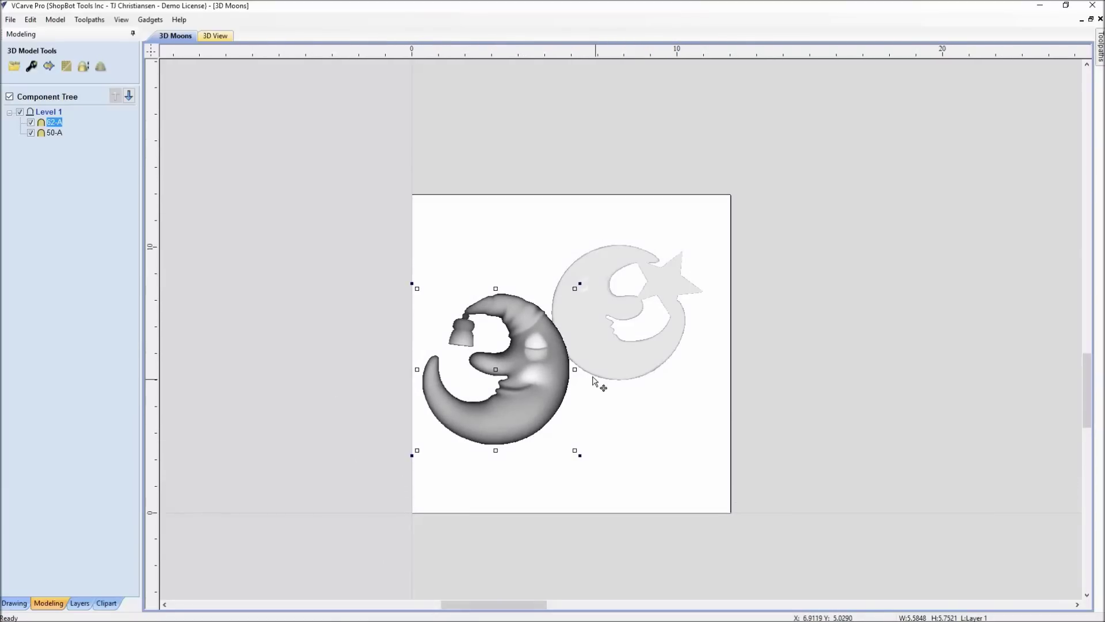
{"action": "scroll", "coordinate": [596, 380], "scroll_direction": "up", "scroll_amount": 1}
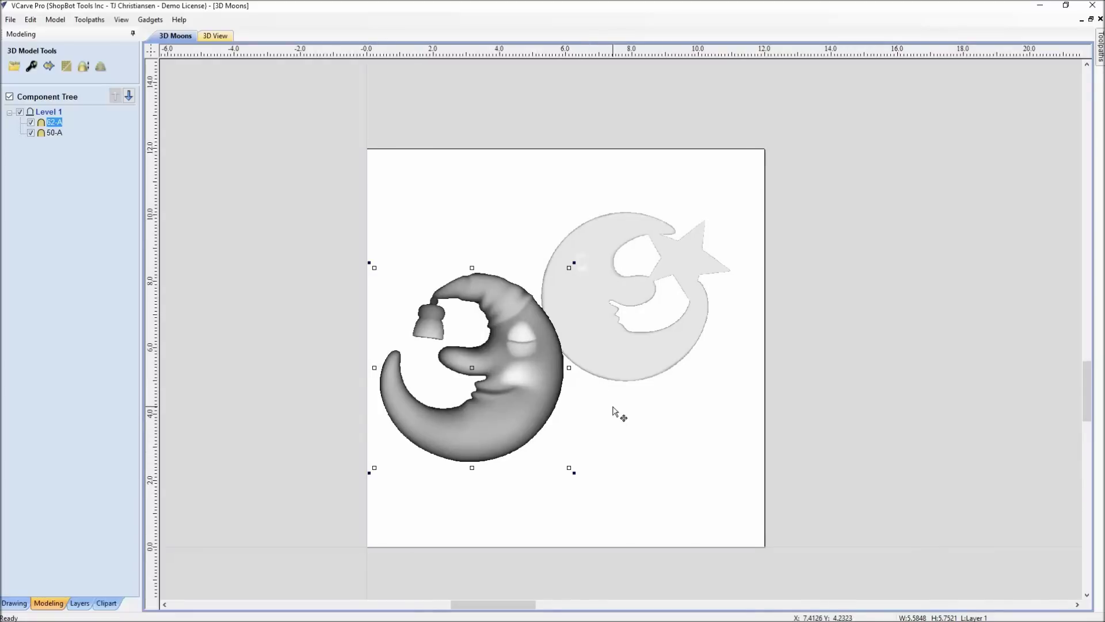
{"action": "left_click", "coordinate": [567, 355], "text": "shift"}
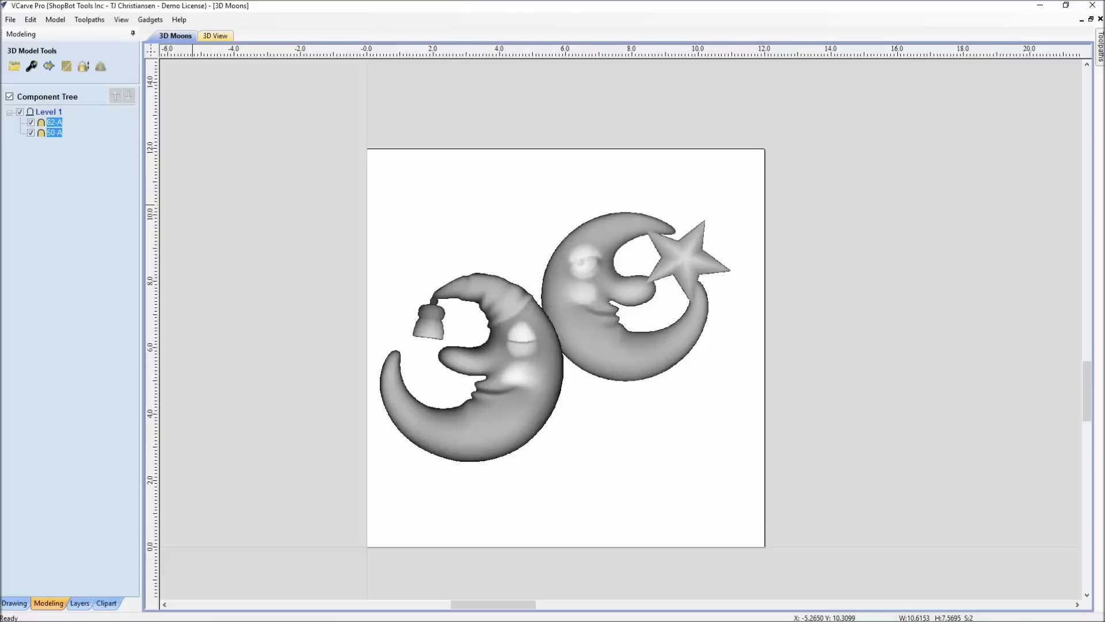
{"action": "left_click", "coordinate": [1101, 51]}
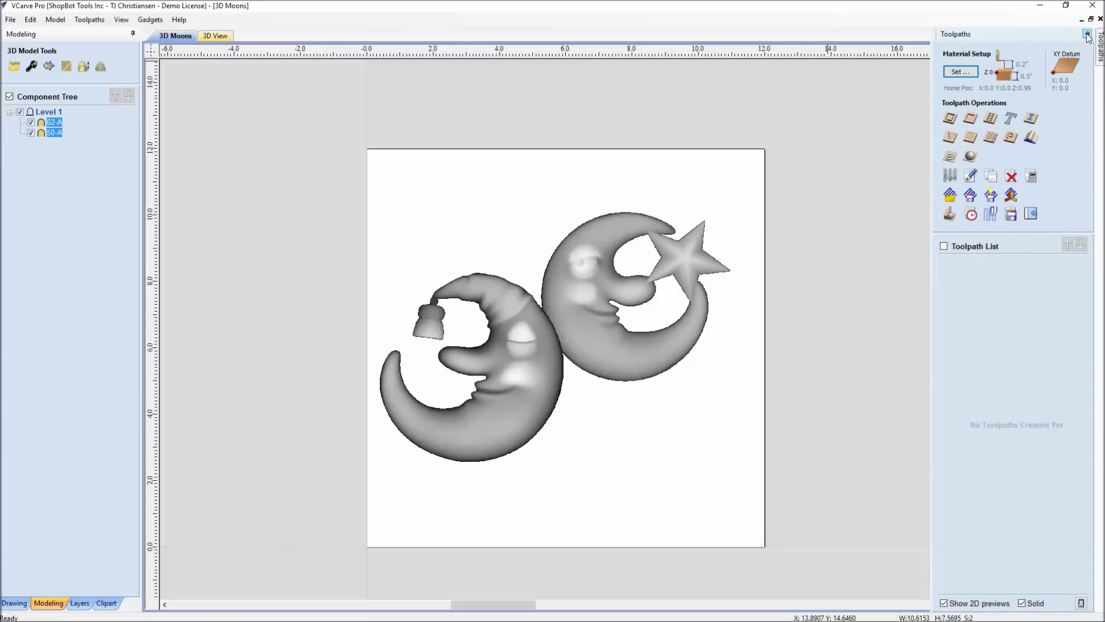
{"action": "left_click", "coordinate": [1087, 34]}
- Calculate a 3D finishing toolpath with the 1/8 3D Ball Nose bit and preview both carved moons
{"action": "left_click", "coordinate": [6, 604]}
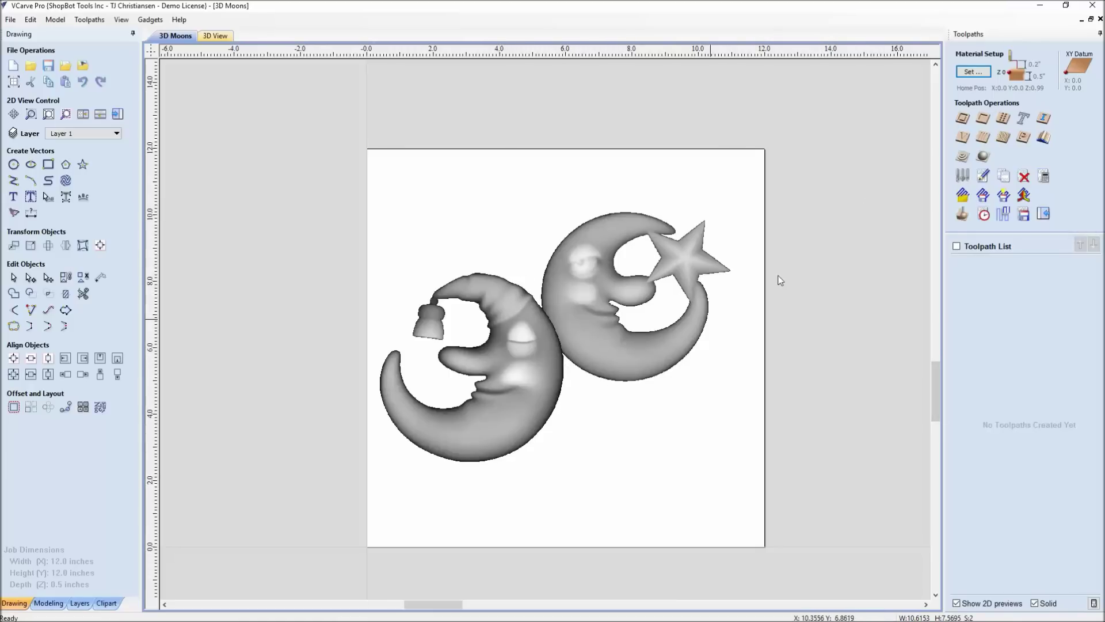
{"action": "left_click", "coordinate": [982, 160]}
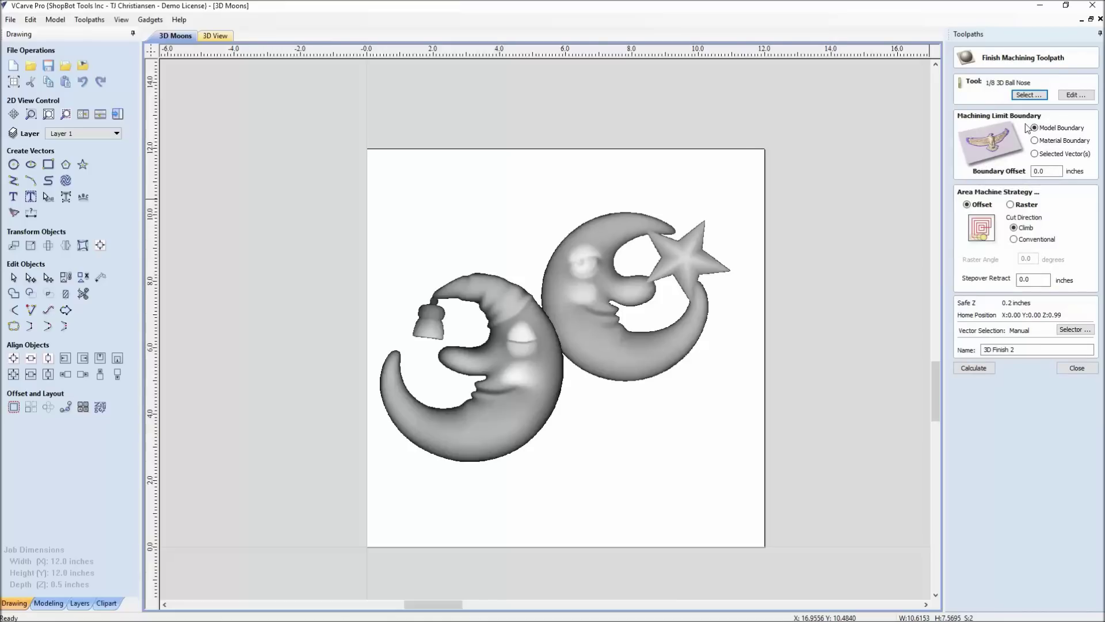
{"action": "left_click", "coordinate": [973, 368]}
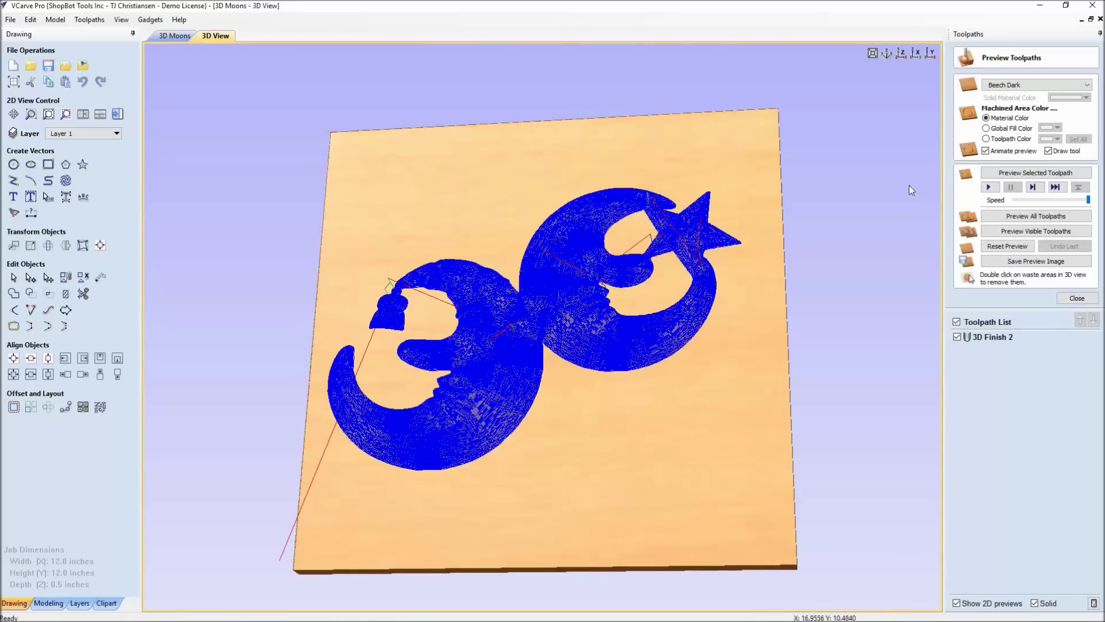
{"action": "left_click", "coordinate": [1037, 216]}
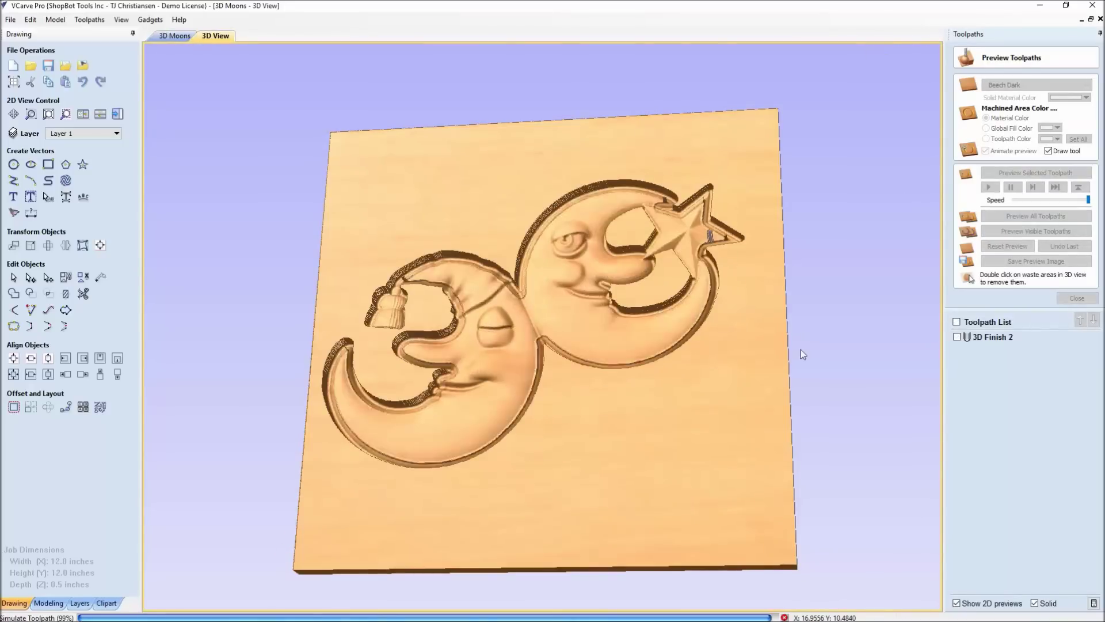
{"action": "left_click_drag", "start_coordinate": [661, 406], "coordinate": [724, 436]}
- Tile the 2D layout and 3D preview side by side and re-centre the moons in 2D
{"action": "key", "text": "F4"}
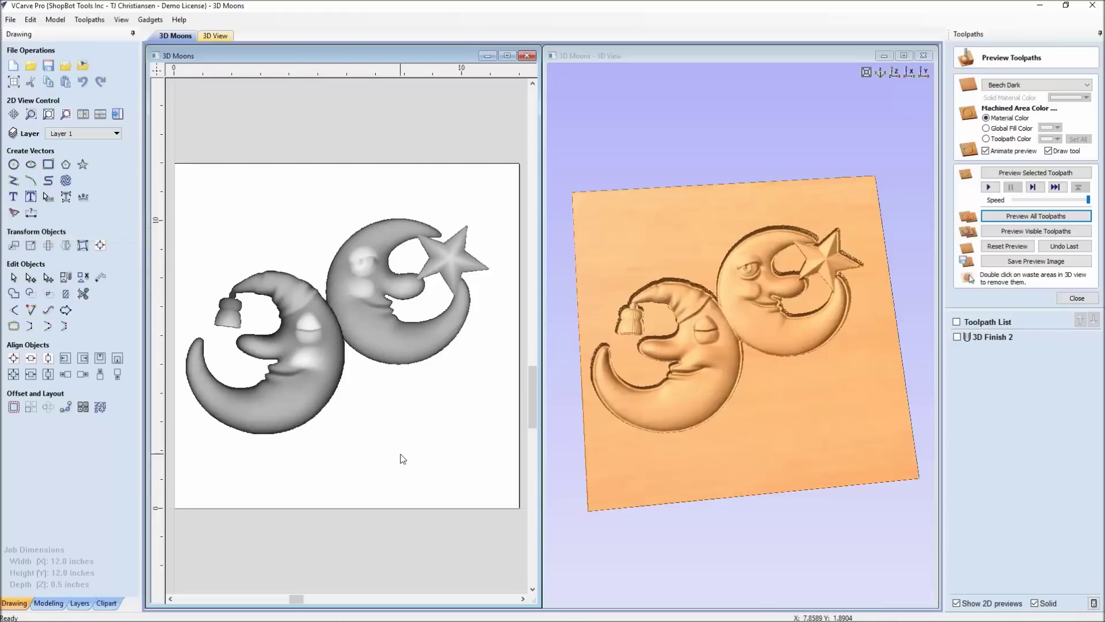
{"action": "middle_click_drag", "start_coordinate": [404, 456], "coordinate": [444, 457]}
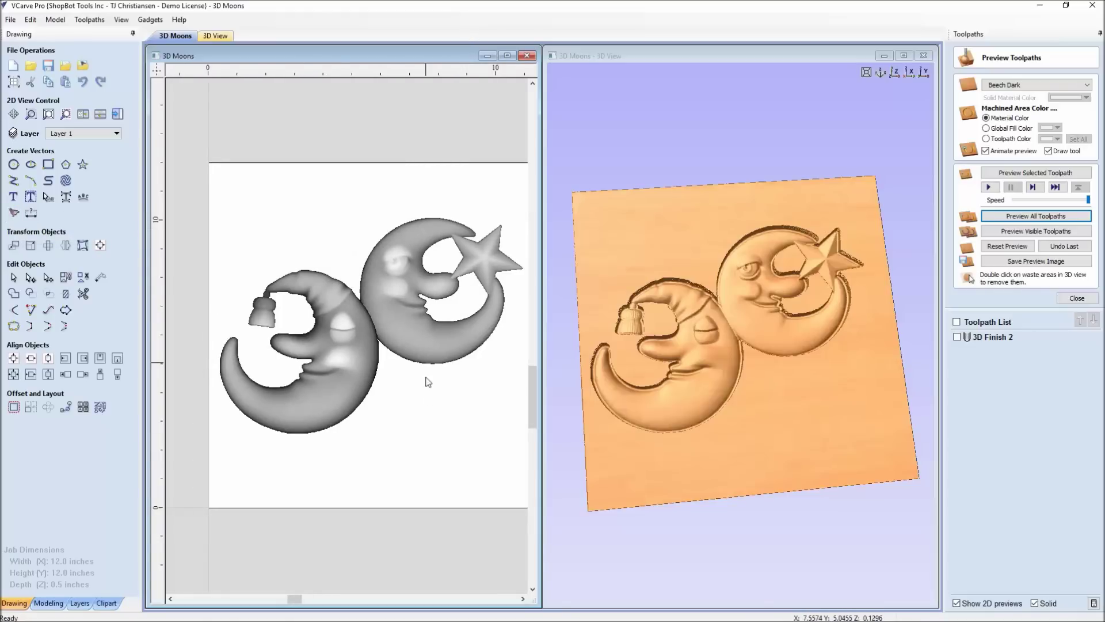
{"action": "middle_click_drag", "start_coordinate": [427, 403], "coordinate": [384, 431]}
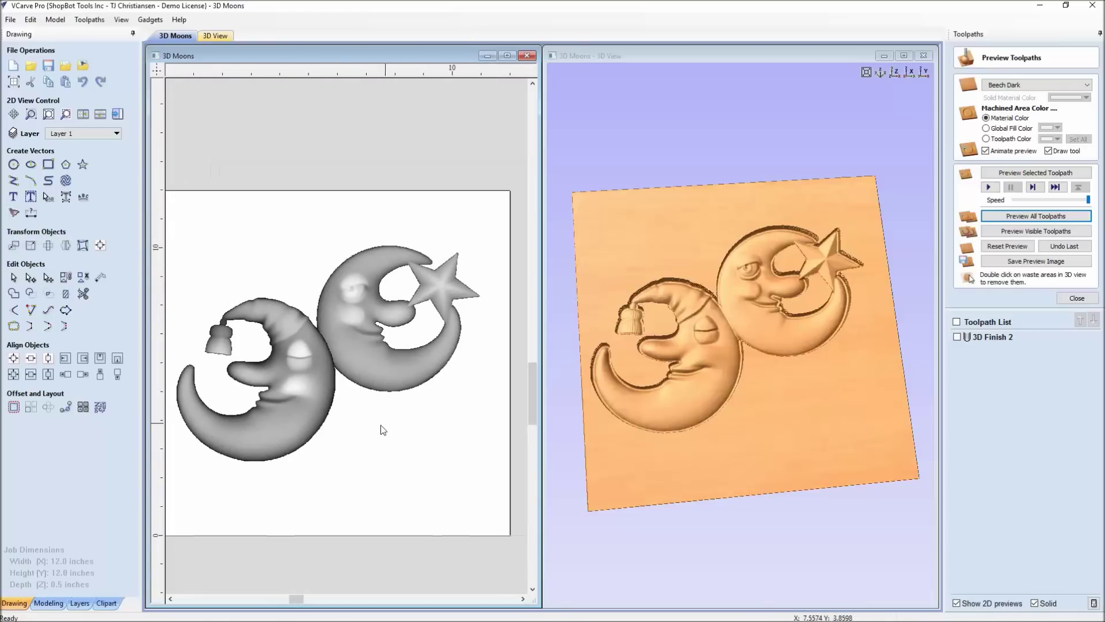
- Create a vector boundary from both moon components and zoom in along the edge to check it
{"action": "left_click", "coordinate": [49, 602]}
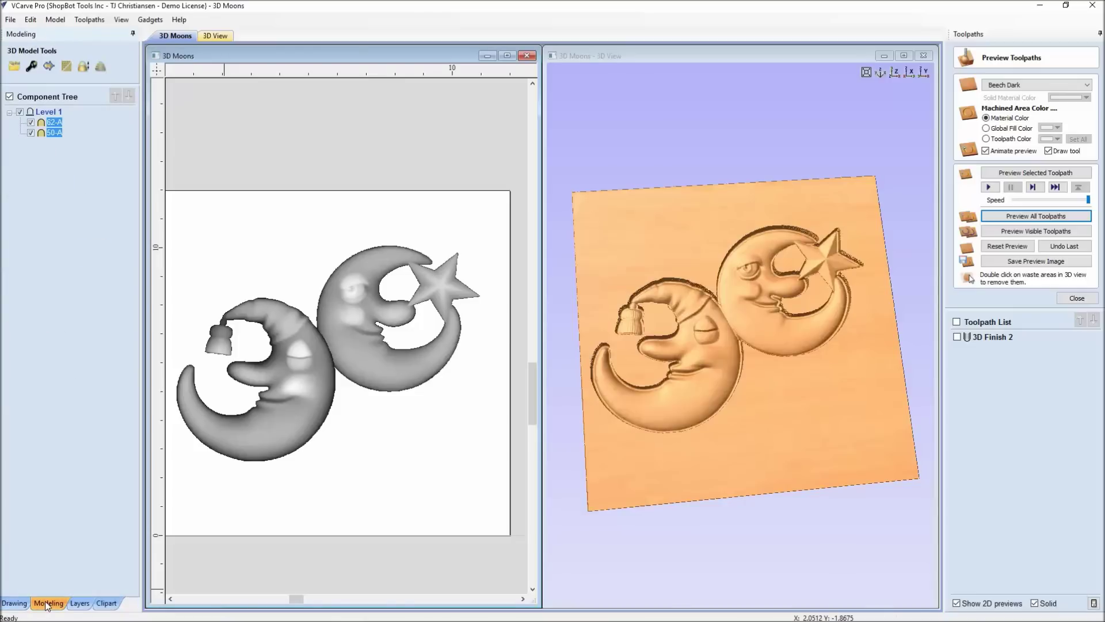
{"action": "left_click", "coordinate": [49, 65]}
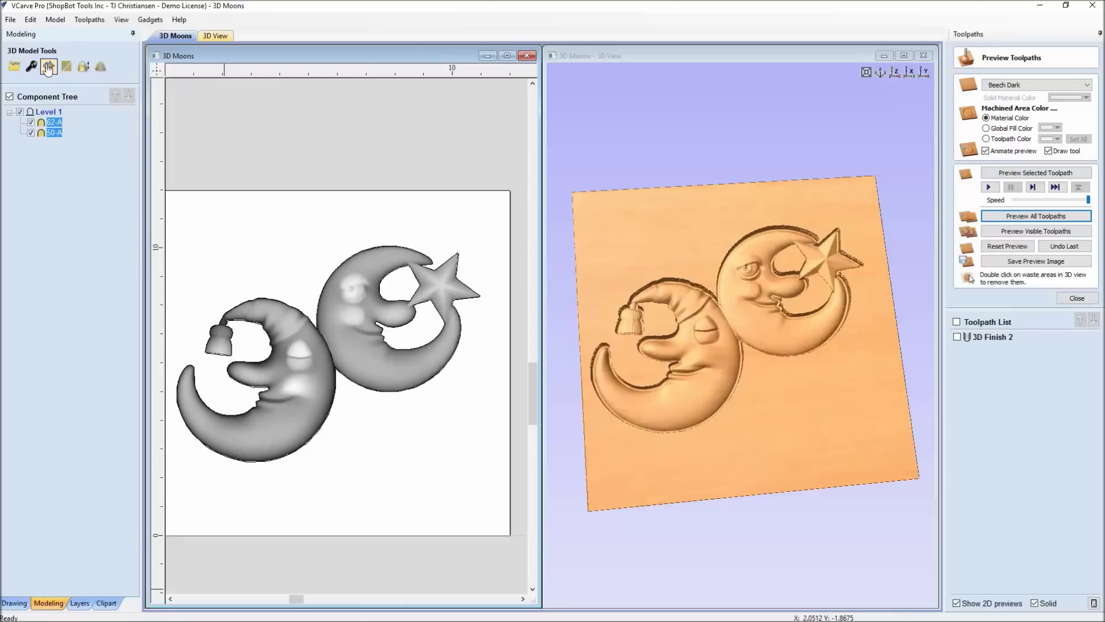
{"action": "scroll", "coordinate": [418, 400], "scroll_direction": "up", "scroll_amount": 6}
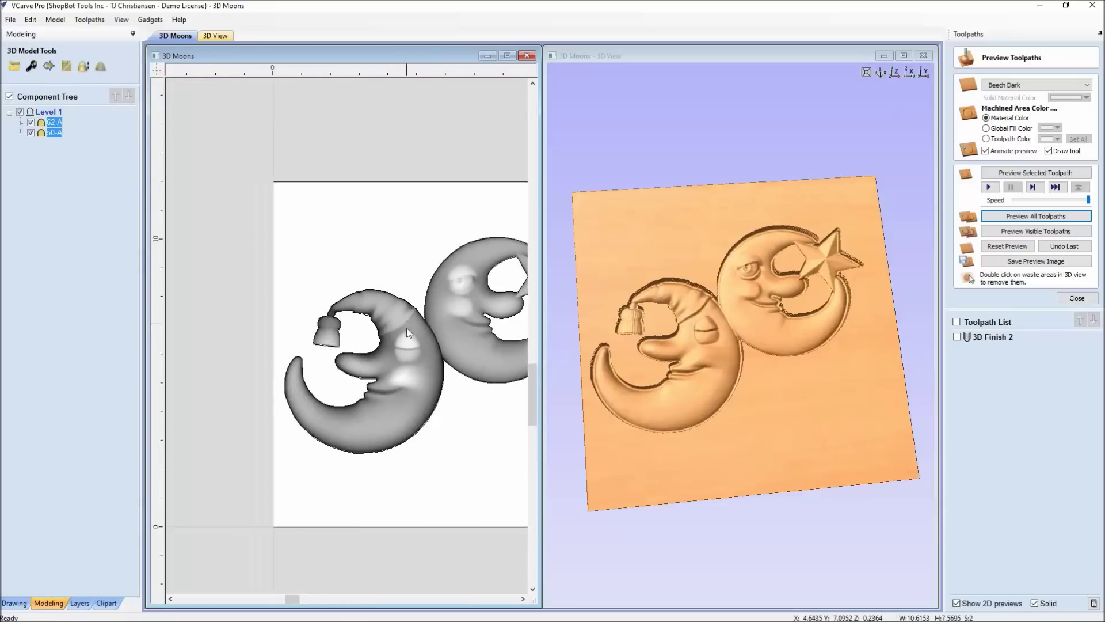
{"action": "scroll", "coordinate": [415, 396], "scroll_direction": "up", "scroll_amount": 2}
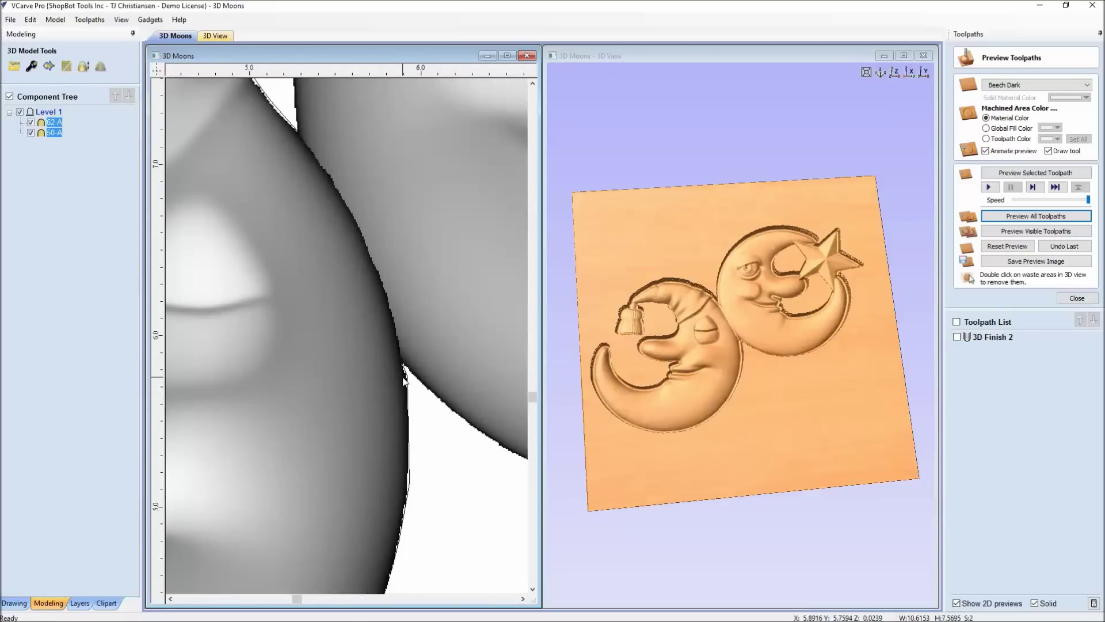
{"action": "middle_click_drag", "start_coordinate": [405, 381], "coordinate": [476, 183]}
{"action": "scroll", "coordinate": [347, 254], "scroll_direction": "up", "scroll_amount": 3}
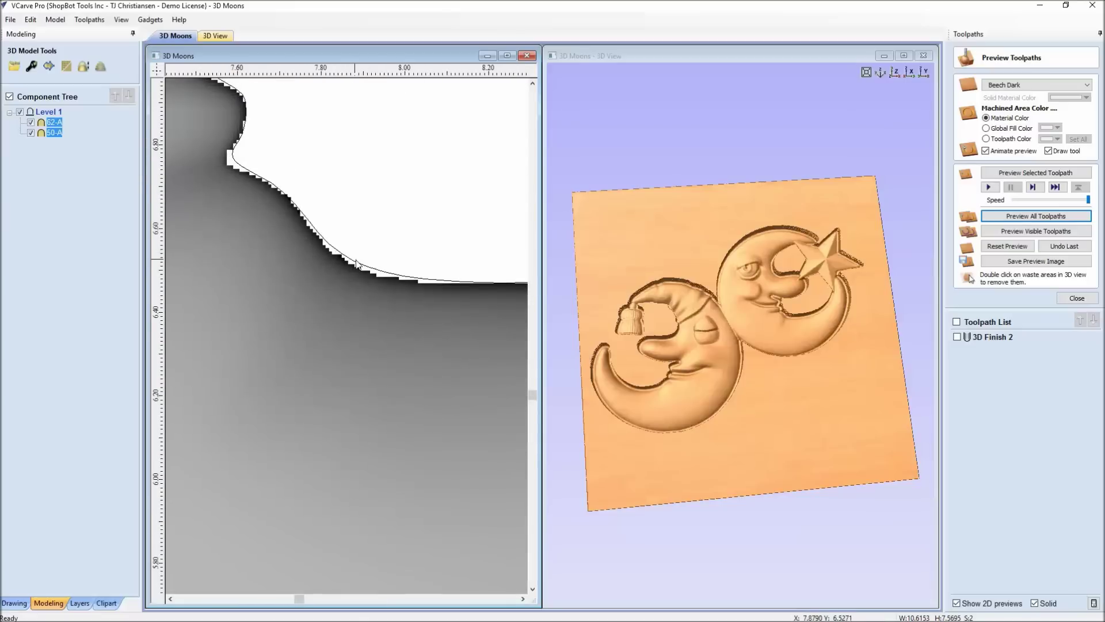
{"action": "scroll", "coordinate": [380, 270], "scroll_direction": "down", "scroll_amount": 5}
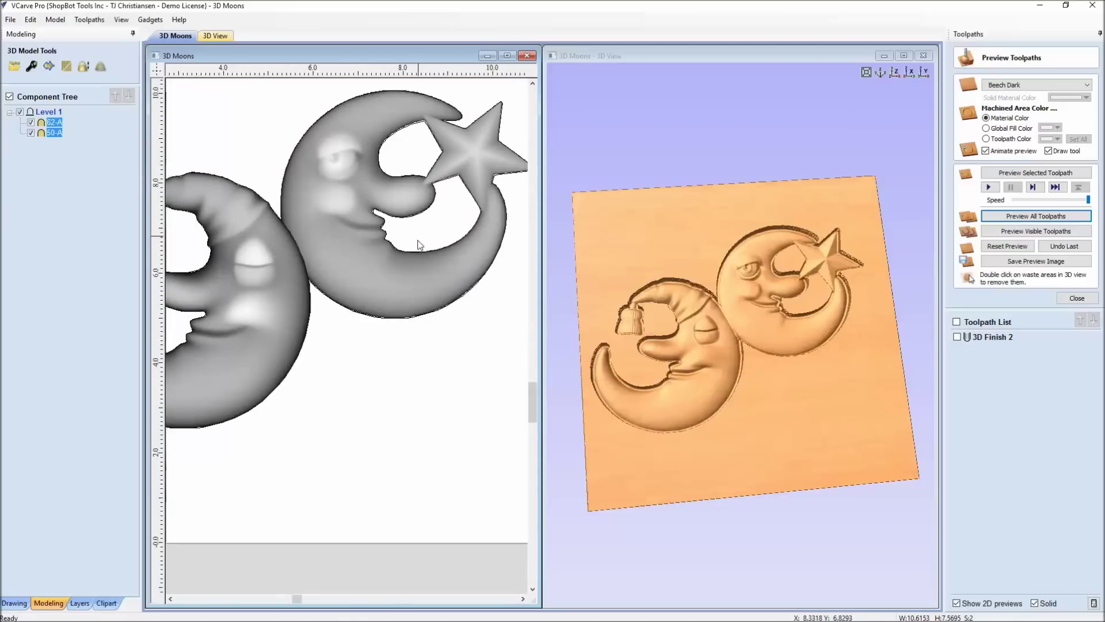
{"action": "scroll", "coordinate": [419, 244], "scroll_direction": "down", "scroll_amount": 3}
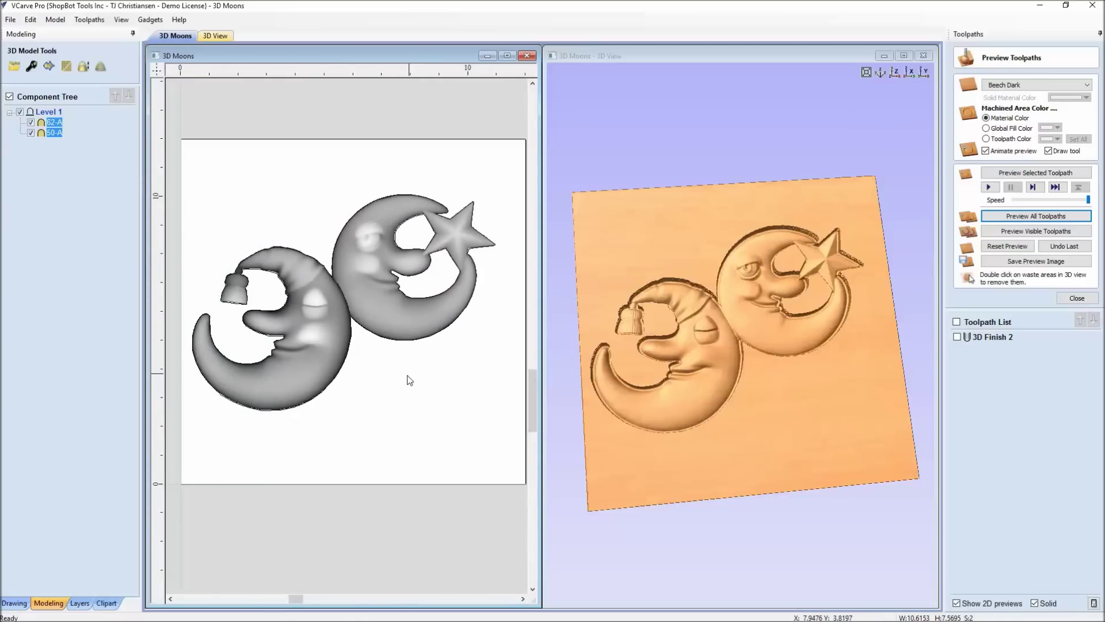
{"action": "middle_click_drag", "start_coordinate": [409, 380], "coordinate": [387, 407]}
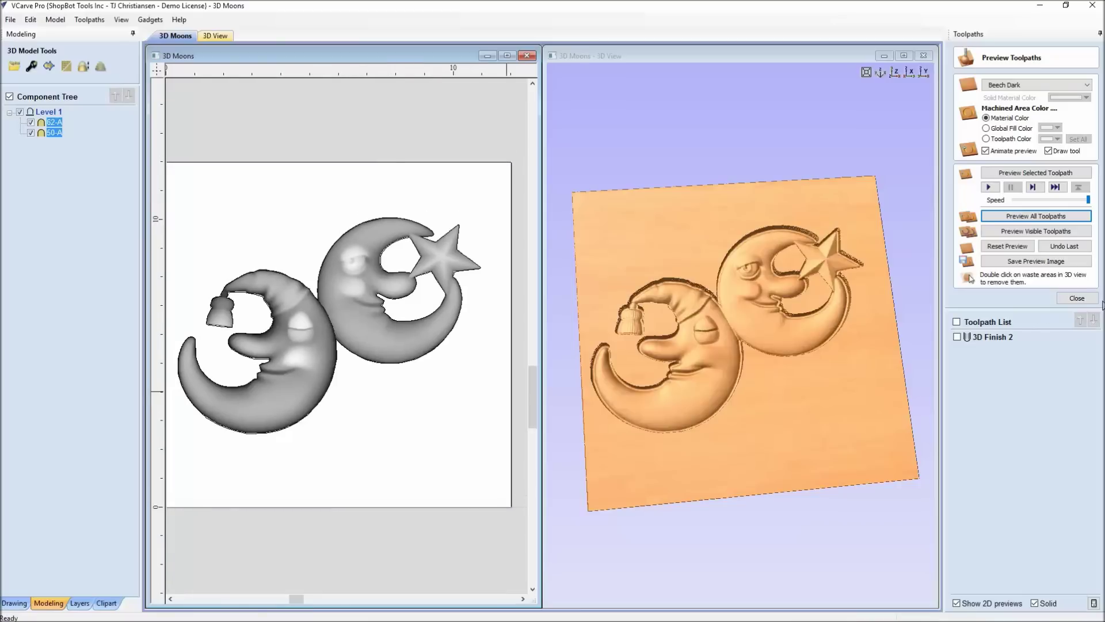
- Set up an outside profile toolpath, 0.5 in deep with the 1/4" up-cut bit, on the moon outlines
{"action": "left_click", "coordinate": [1077, 298]}
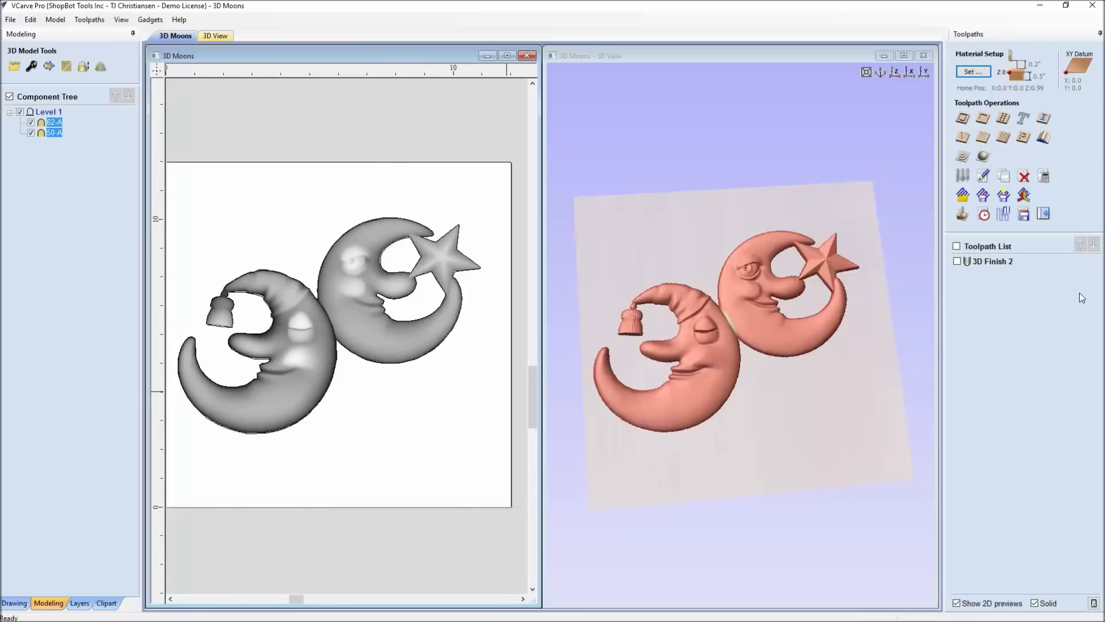
{"action": "left_click", "coordinate": [963, 119]}
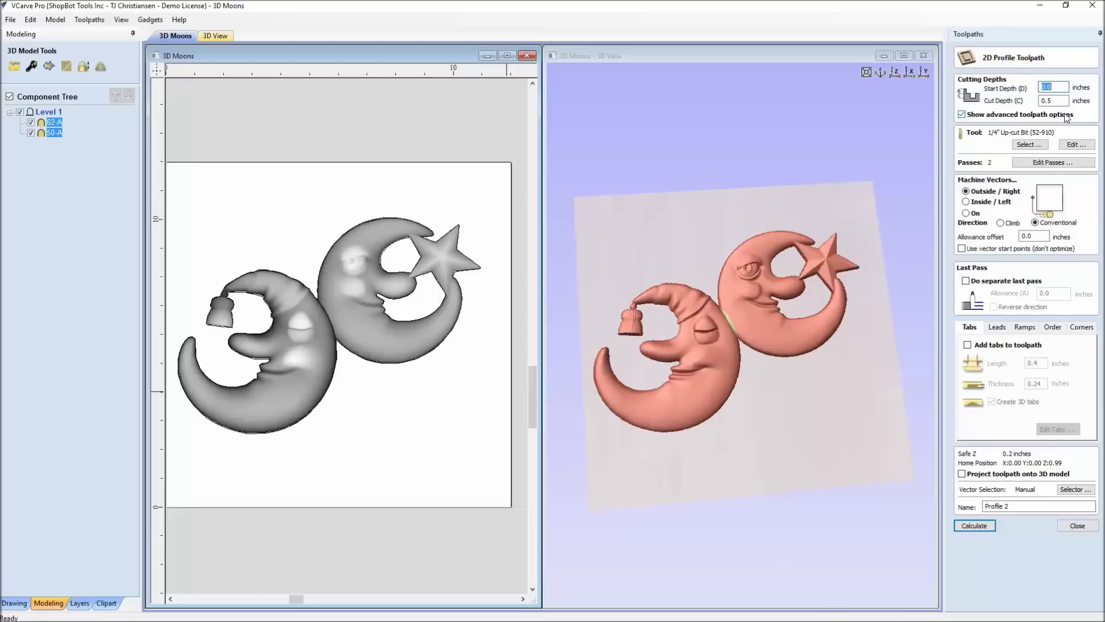
{"action": "scroll", "coordinate": [406, 296], "scroll_direction": "up", "scroll_amount": 3}
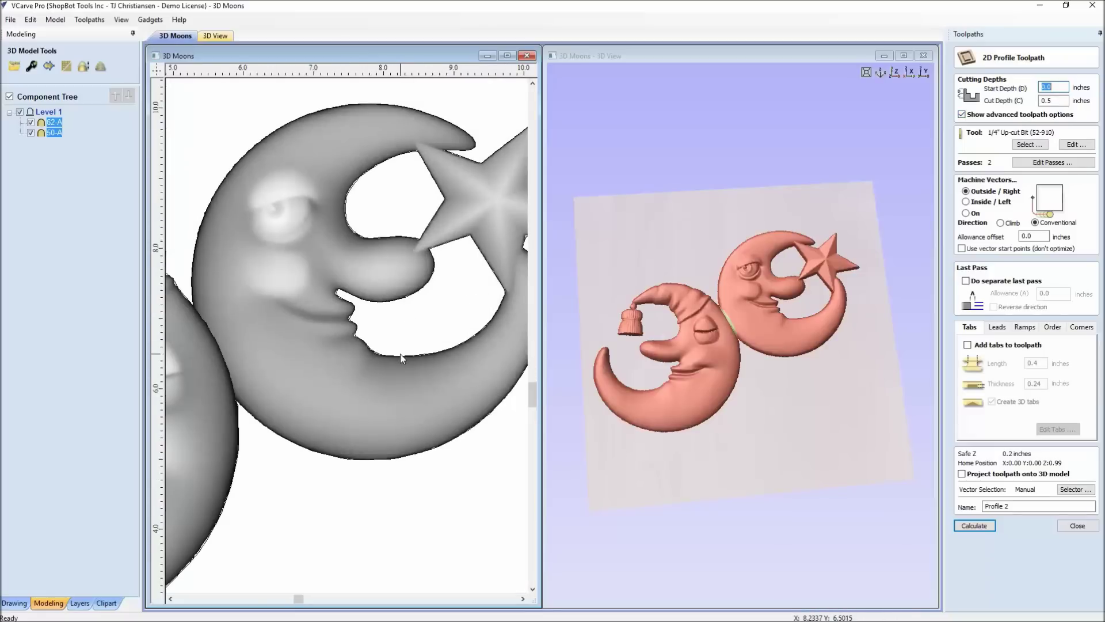
{"action": "left_click", "coordinate": [399, 353]}
{"action": "scroll", "coordinate": [340, 371], "scroll_direction": "down", "scroll_amount": 3}
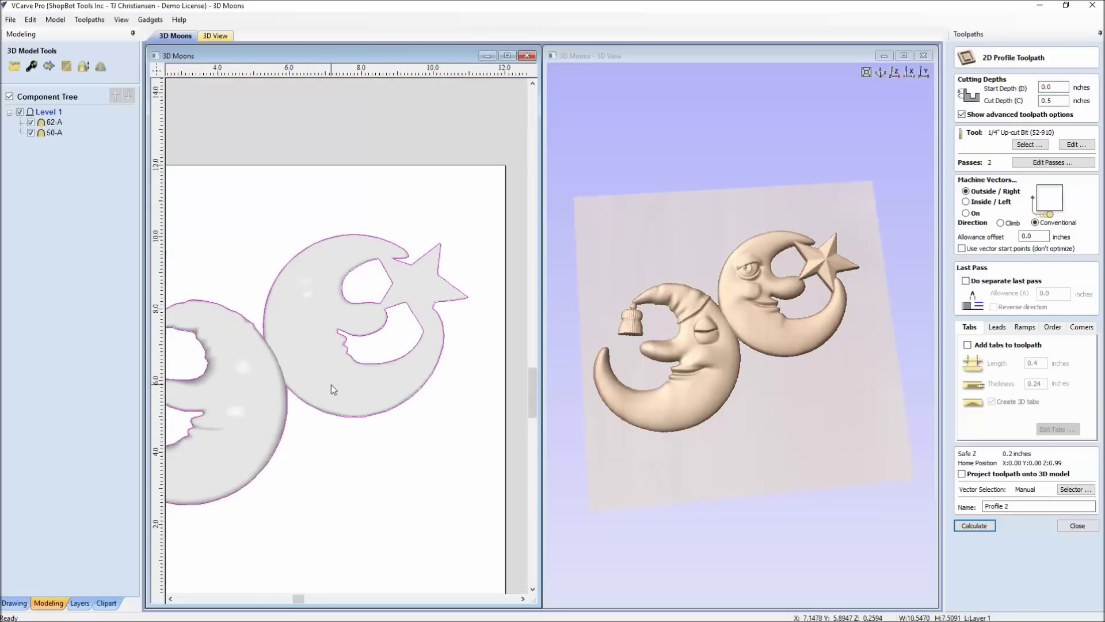
{"action": "middle_click_drag", "start_coordinate": [331, 384], "coordinate": [420, 357]}
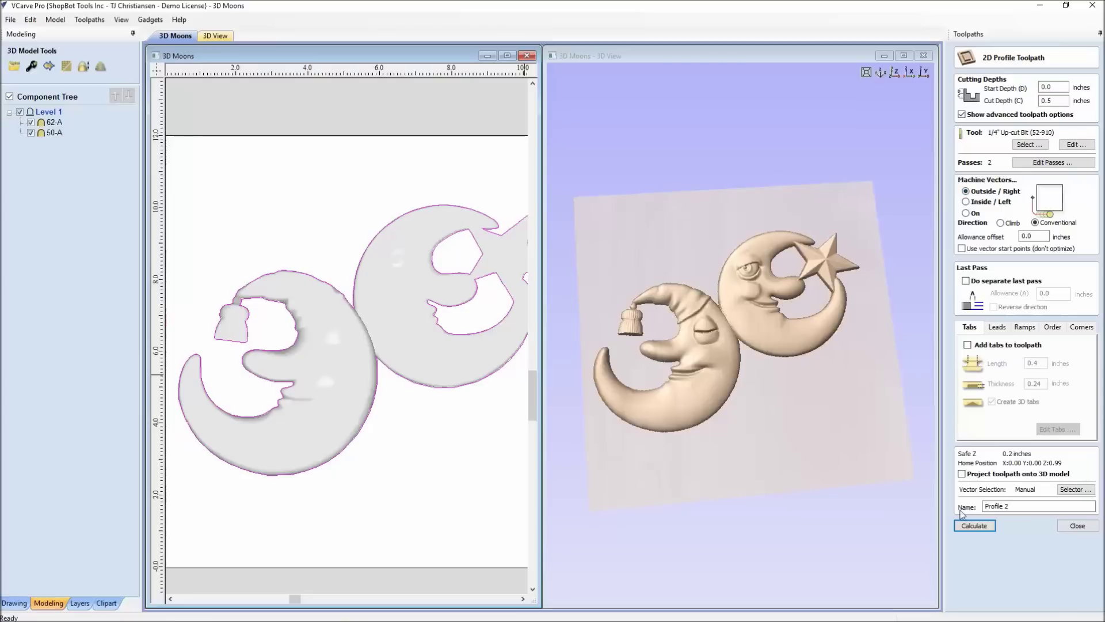
- Calculate Profile 2 and pan the 2D view to check the cut around the star
{"action": "left_click", "coordinate": [973, 525]}
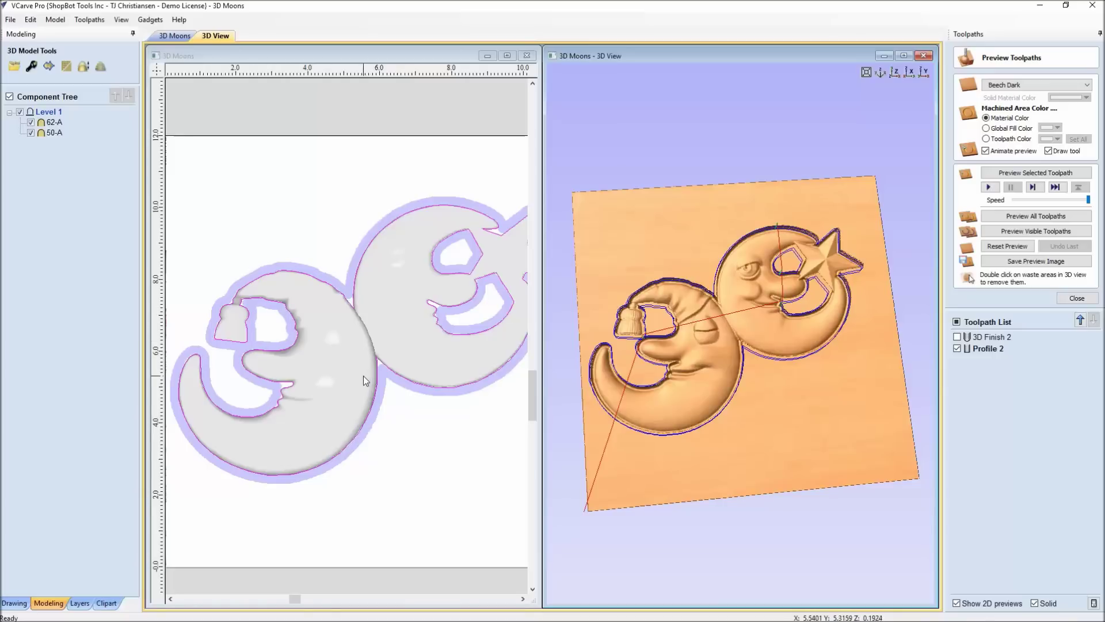
{"action": "middle_click_drag", "start_coordinate": [364, 380], "coordinate": [301, 385]}
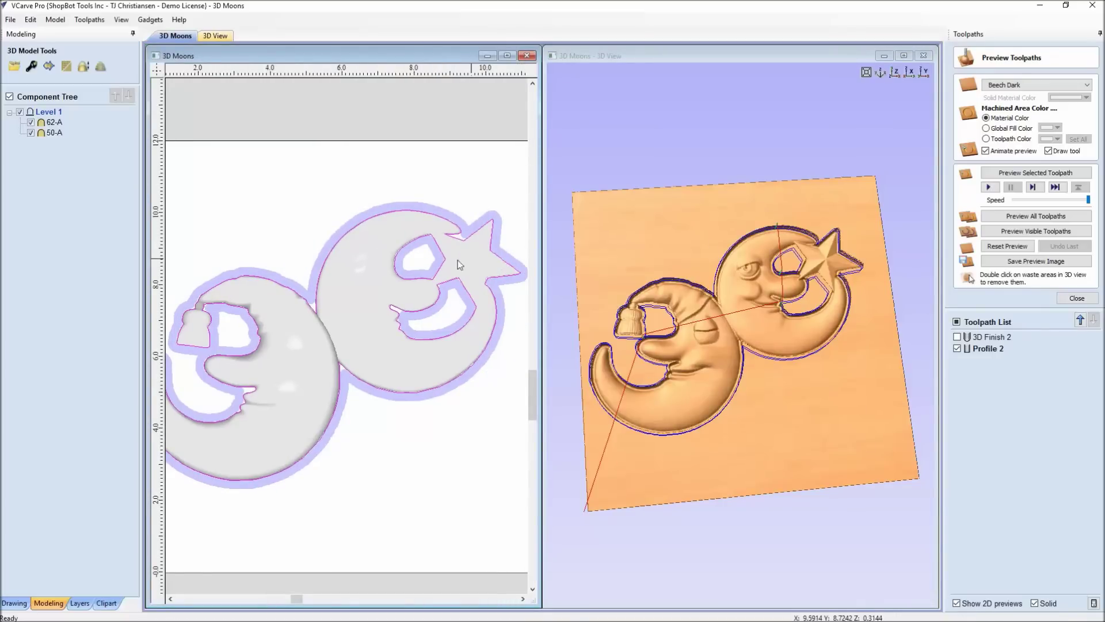
{"action": "scroll", "coordinate": [412, 323], "scroll_direction": "up", "scroll_amount": 1}
{"action": "scroll", "coordinate": [413, 322], "scroll_direction": "up", "scroll_amount": 2}
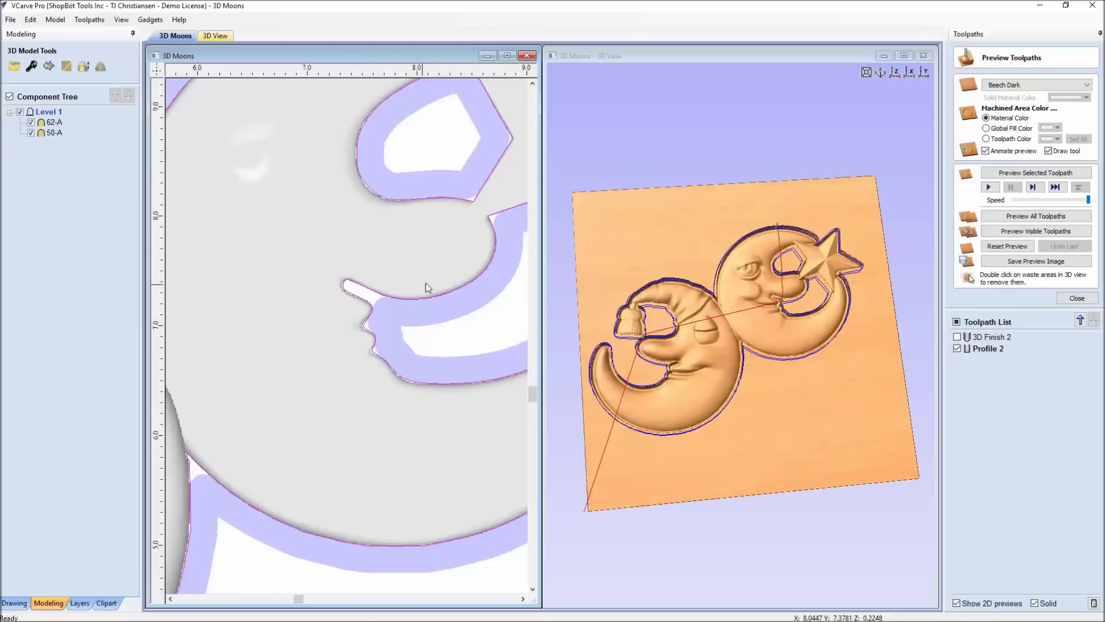
{"action": "scroll", "coordinate": [426, 286], "scroll_direction": "down", "scroll_amount": 3}
{"action": "scroll", "coordinate": [393, 296], "scroll_direction": "down", "scroll_amount": 2}
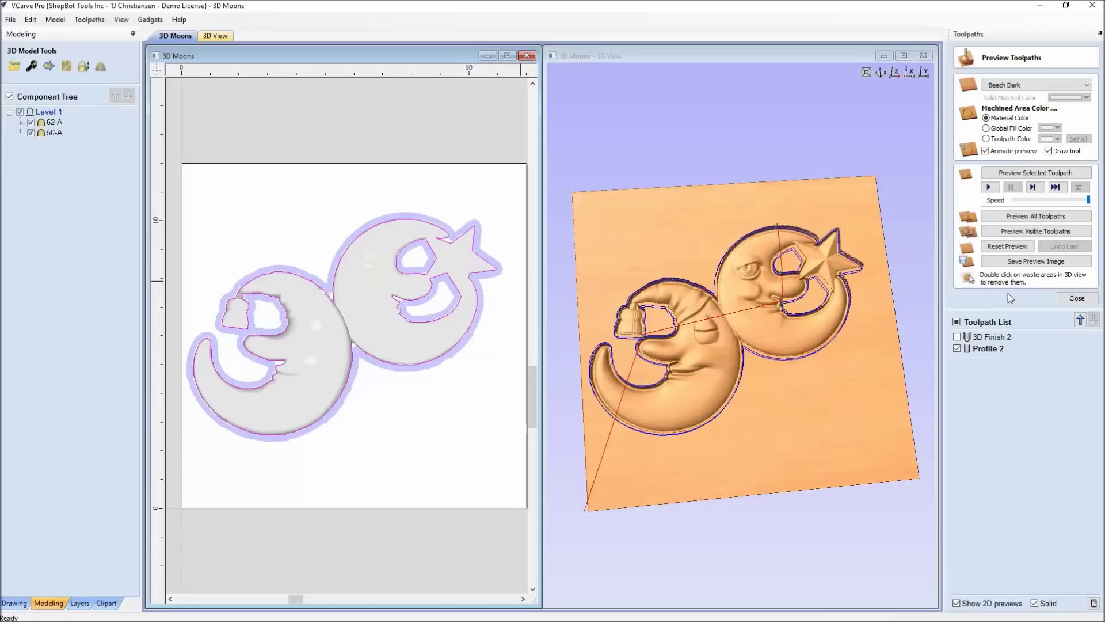
- Preview the visible toolpaths and remove the waste board around the moons
{"action": "left_click", "coordinate": [1020, 235]}
{"action": "double_click", "coordinate": [705, 464]}
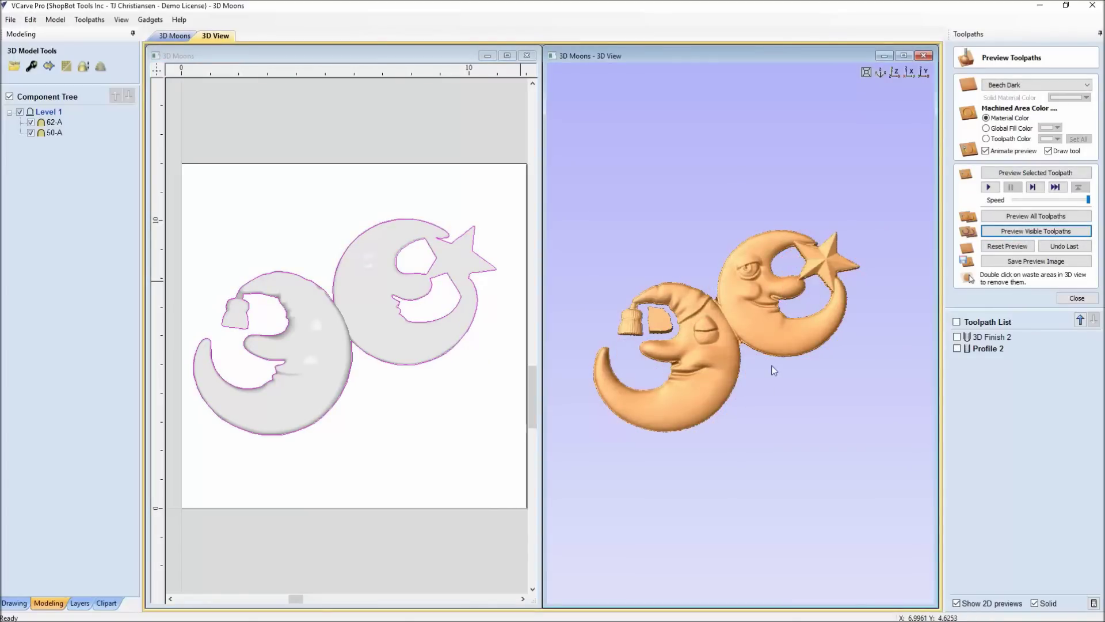
{"action": "left_click_drag", "start_coordinate": [775, 294], "coordinate": [759, 320]}
{"action": "scroll", "coordinate": [745, 369], "scroll_direction": "up", "scroll_amount": 5}
{"action": "mouse_move", "coordinate": [726, 382]}
{"action": "left_mouse_down"}
{"action": "mouse_move", "coordinate": [740, 368]}
{"action": "mouse_move", "coordinate": [743, 380]}
{"action": "left_mouse_up"}
- Remove the loose waste piece inside the hat, then reopen the Profile 2 settings
{"action": "double_click", "coordinate": [671, 279]}
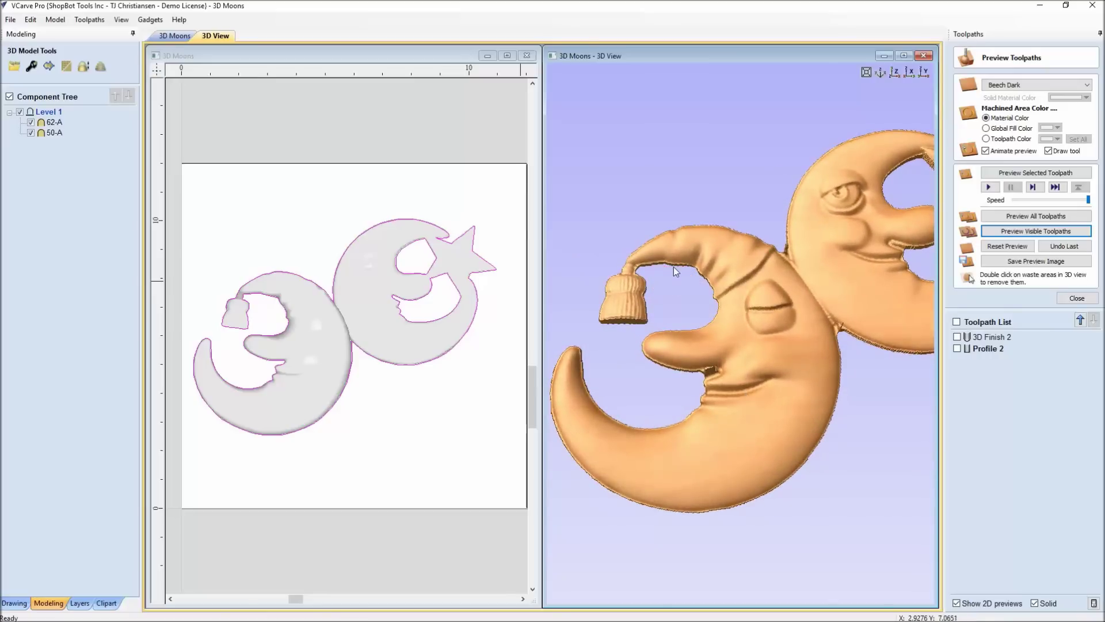
{"action": "scroll", "coordinate": [671, 265], "scroll_direction": "up", "scroll_amount": 6}
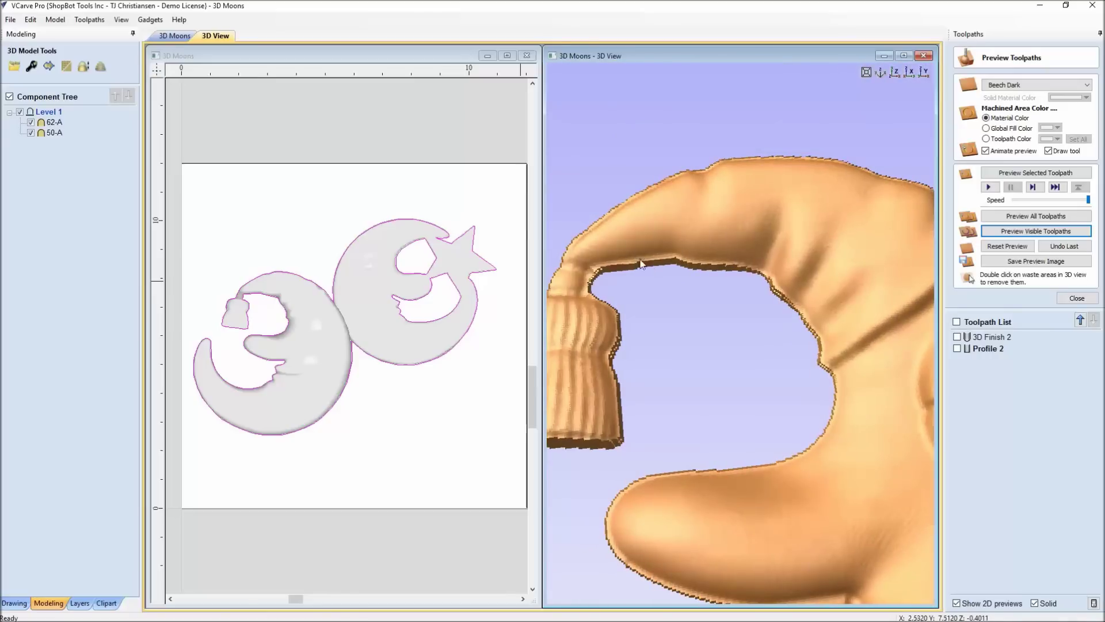
{"action": "scroll", "coordinate": [731, 338], "scroll_direction": "down", "scroll_amount": 6}
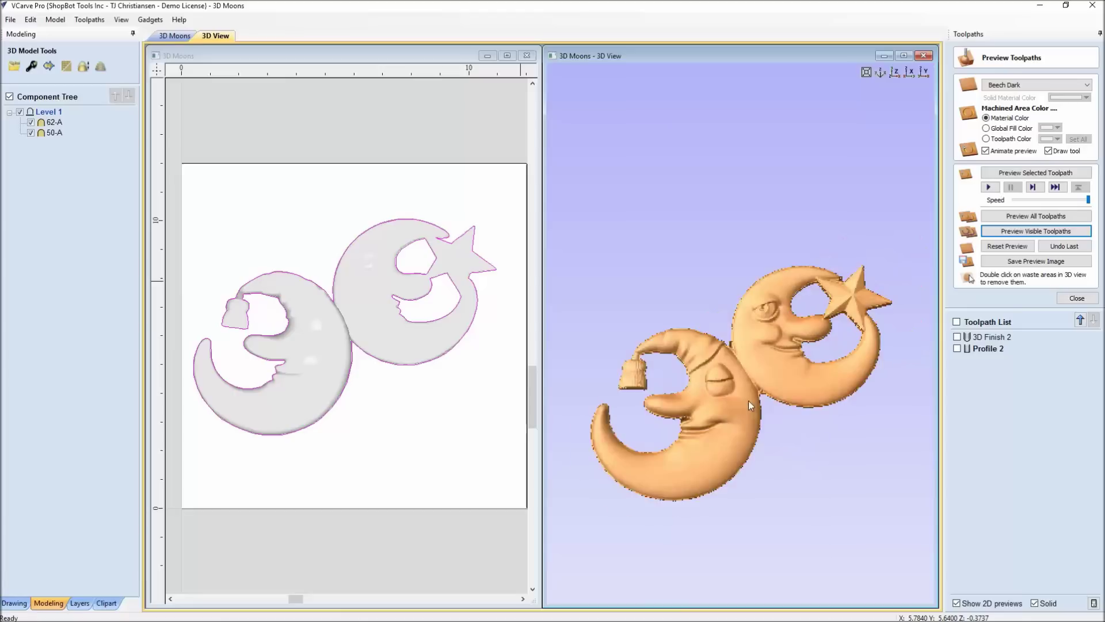
{"action": "mouse_move", "coordinate": [748, 400]}
{"action": "left_mouse_down"}
{"action": "mouse_move", "coordinate": [755, 426]}
{"action": "mouse_move", "coordinate": [765, 407]}
{"action": "mouse_move", "coordinate": [737, 413]}
{"action": "mouse_move", "coordinate": [756, 398]}
{"action": "left_mouse_up"}
{"action": "scroll", "coordinate": [799, 400], "scroll_direction": "up", "scroll_amount": 4}
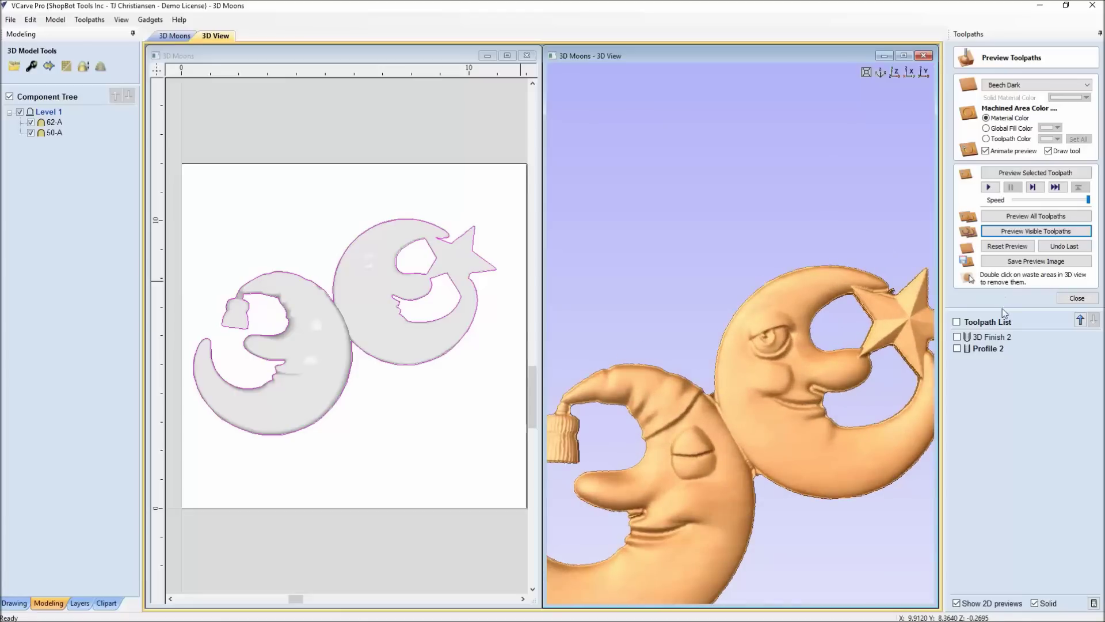
{"action": "double_click", "coordinate": [994, 350]}
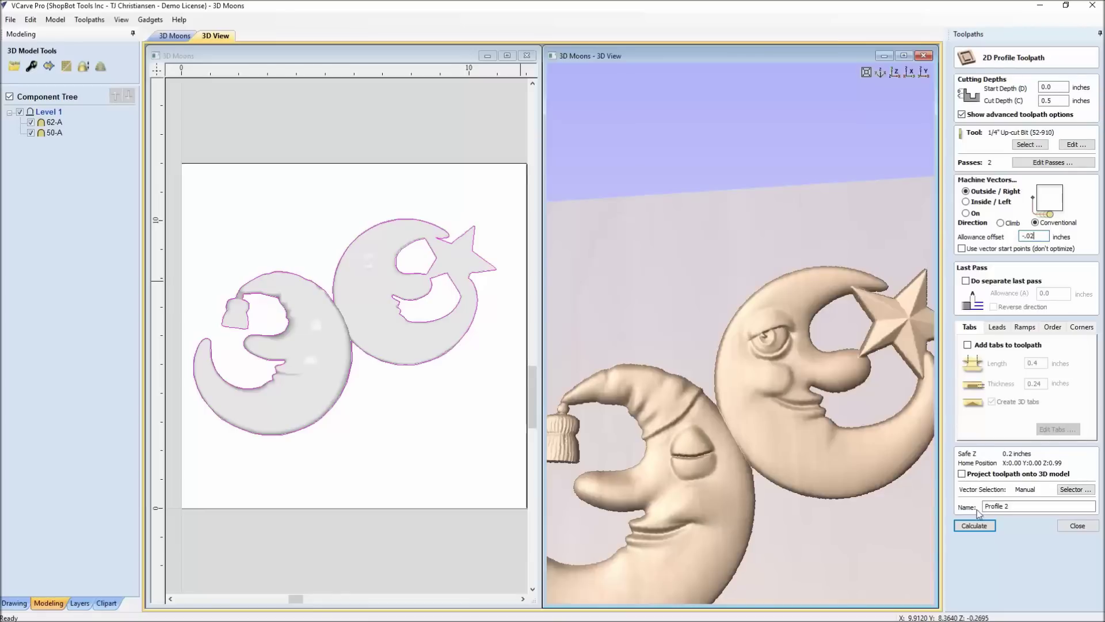
- Recalculate Profile 2 using the -0.02 inch allowance offset
{"action": "left_click", "coordinate": [975, 526]}
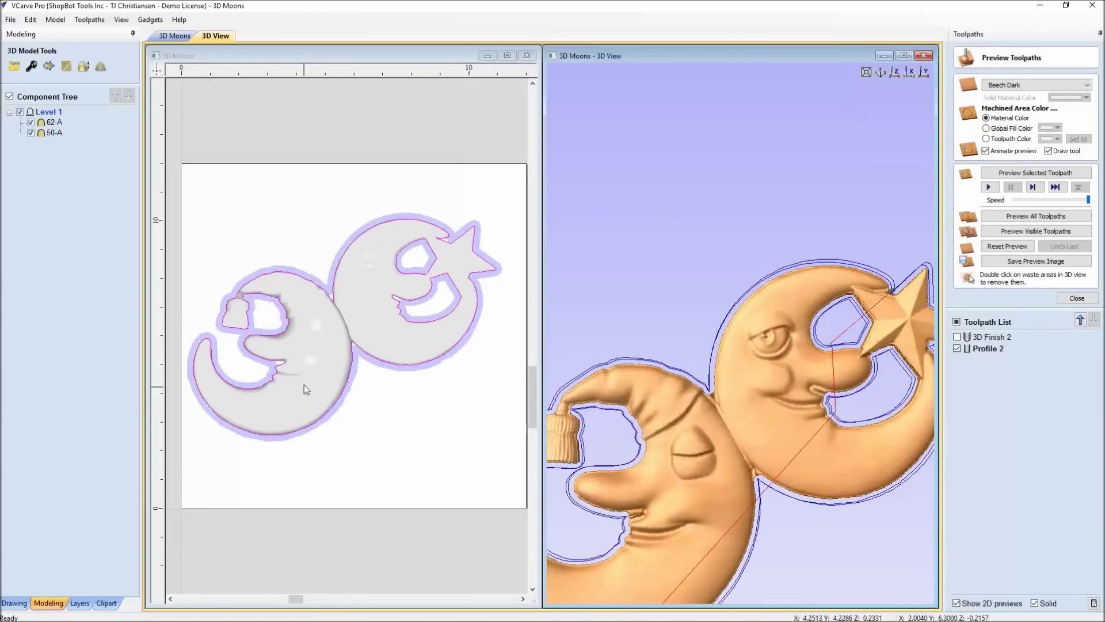
{"action": "scroll", "coordinate": [354, 351], "scroll_direction": "up", "scroll_amount": 5}
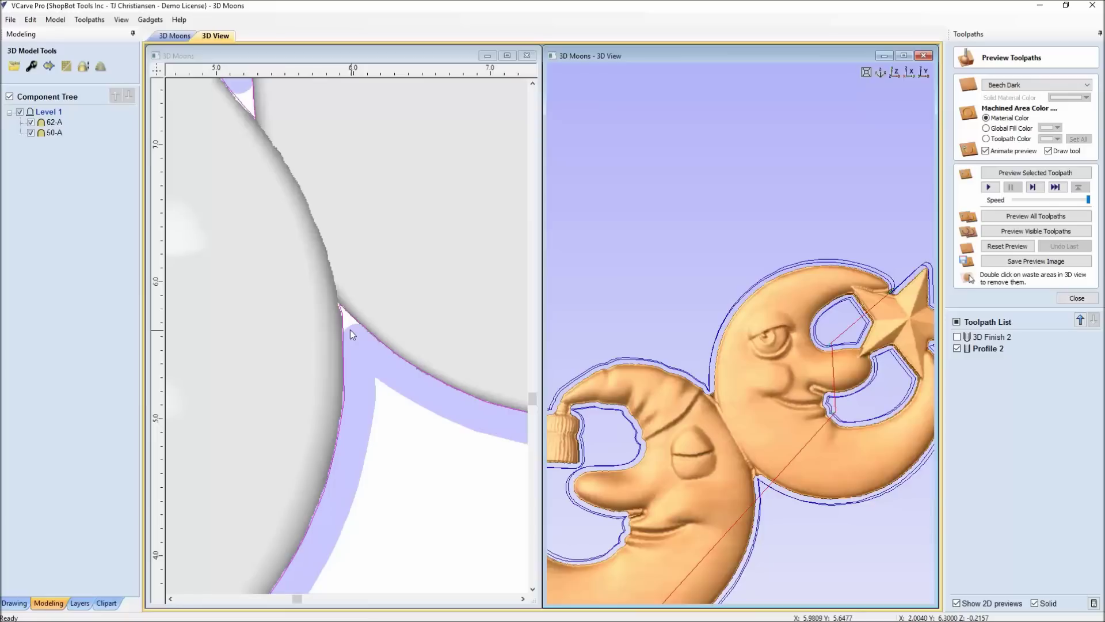
{"action": "scroll", "coordinate": [692, 449], "scroll_direction": "down", "scroll_amount": 3}
{"action": "left_click_drag", "start_coordinate": [792, 527], "coordinate": [612, 474]}
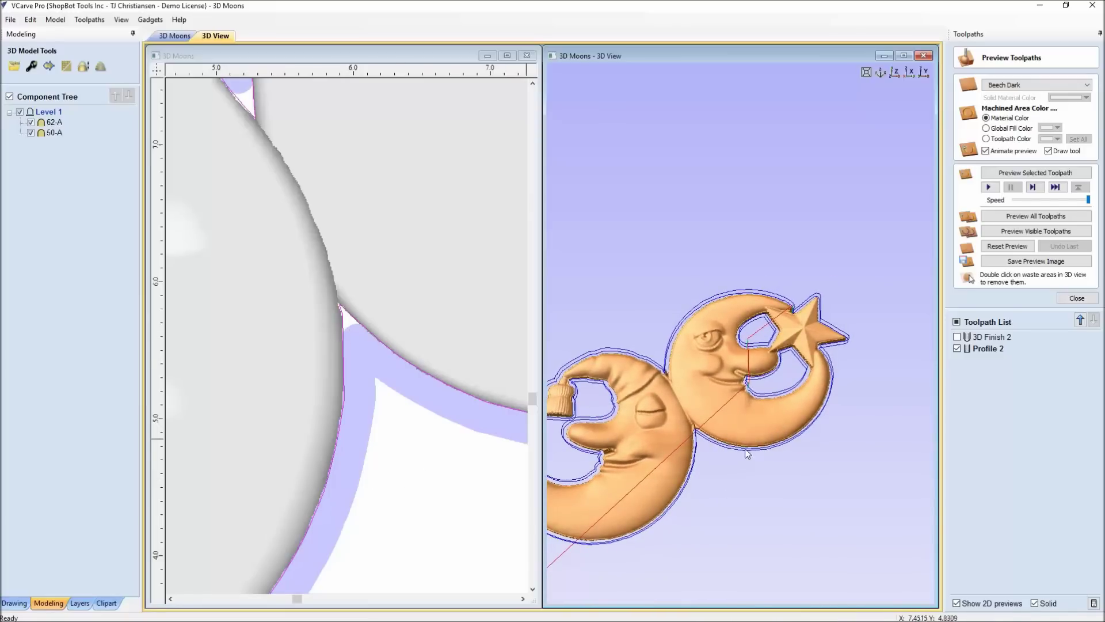
- Preview the recalculated profile cut in a maximized 3D view showing both moons freed from the board
{"action": "scroll", "coordinate": [738, 467], "scroll_direction": "up", "scroll_amount": 2}
{"action": "left_click_drag", "start_coordinate": [737, 467], "coordinate": [718, 429]}
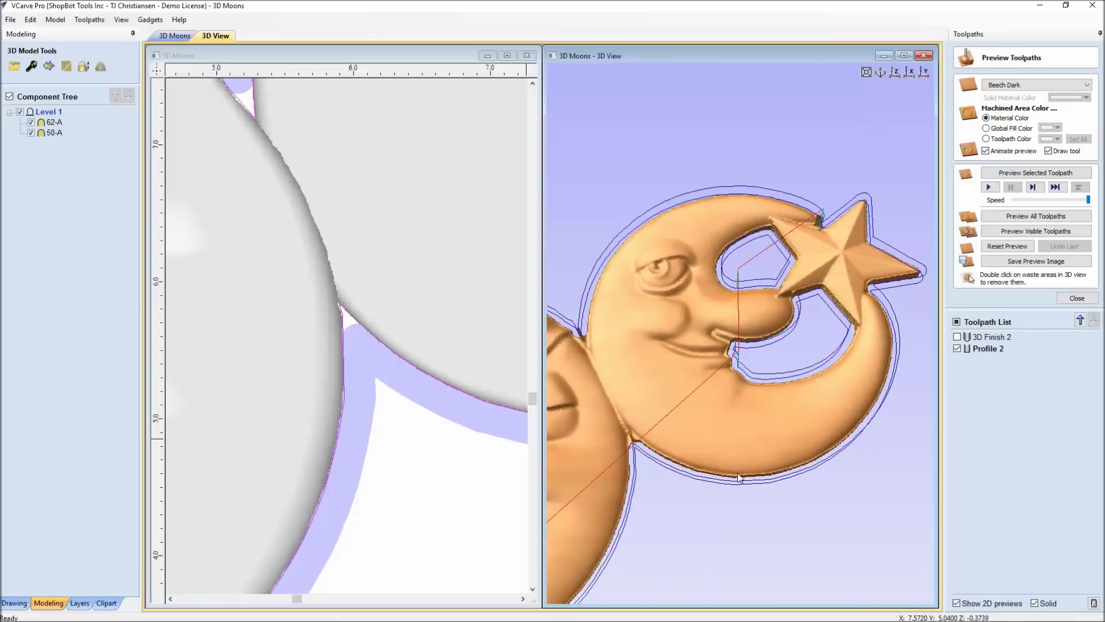
{"action": "left_click", "coordinate": [1017, 231]}
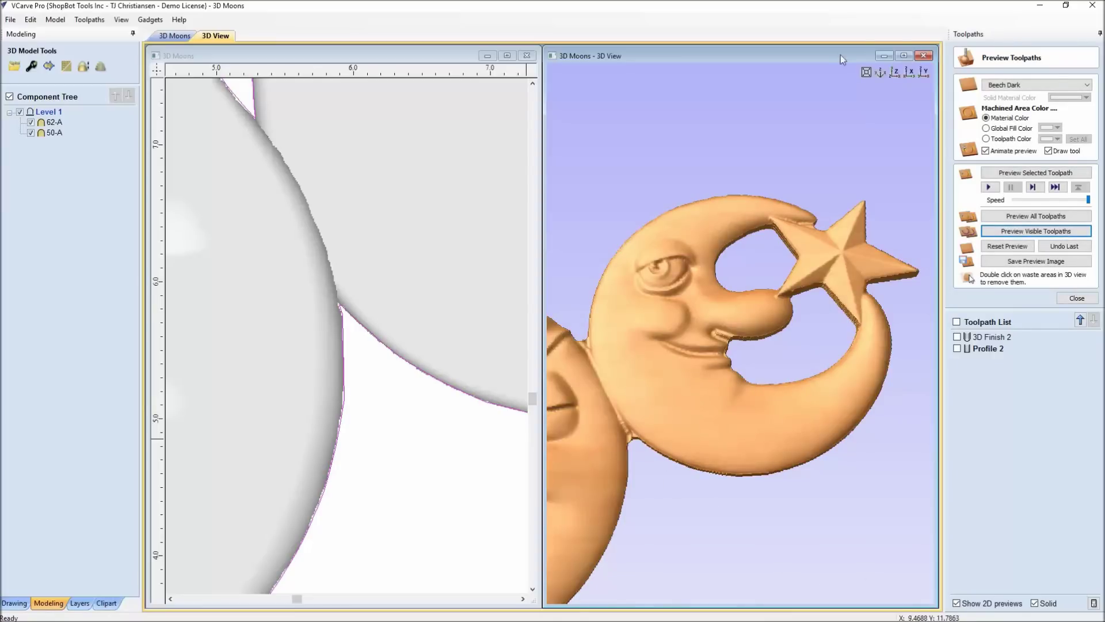
{"action": "left_click", "coordinate": [905, 56]}
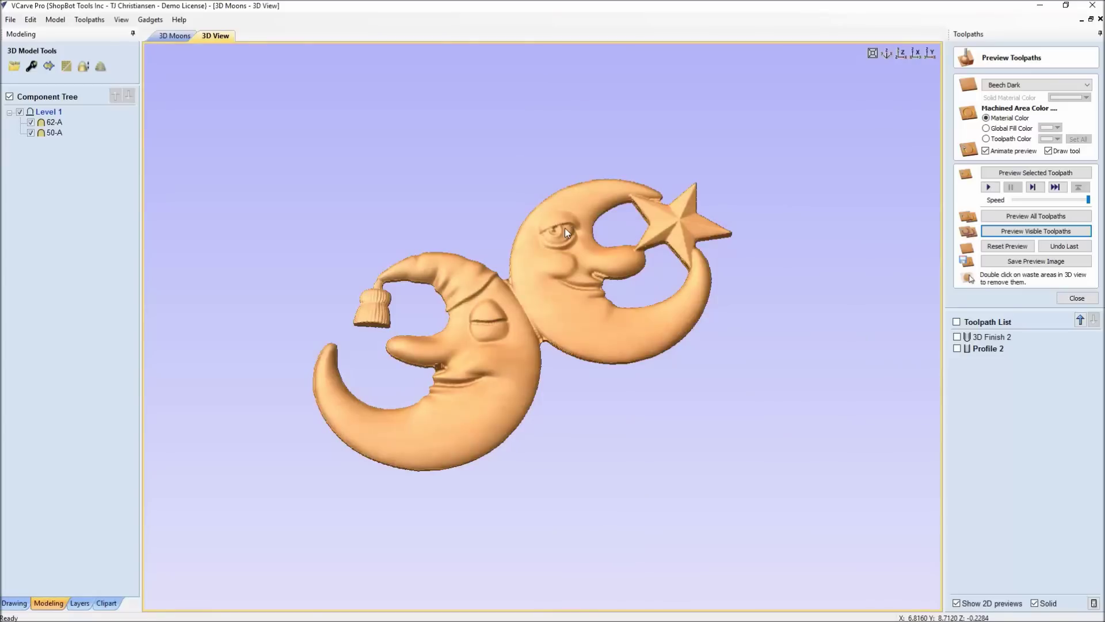
{"action": "left_click_drag", "start_coordinate": [565, 227], "coordinate": [541, 343]}
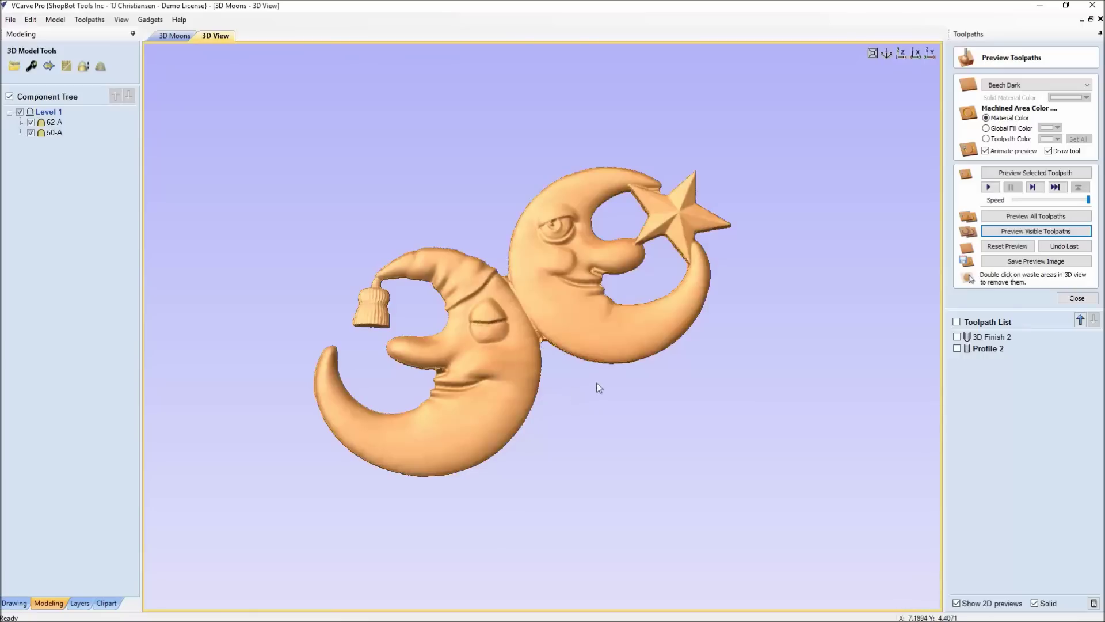
{"action": "scroll", "coordinate": [550, 338], "scroll_direction": "up", "scroll_amount": 5}
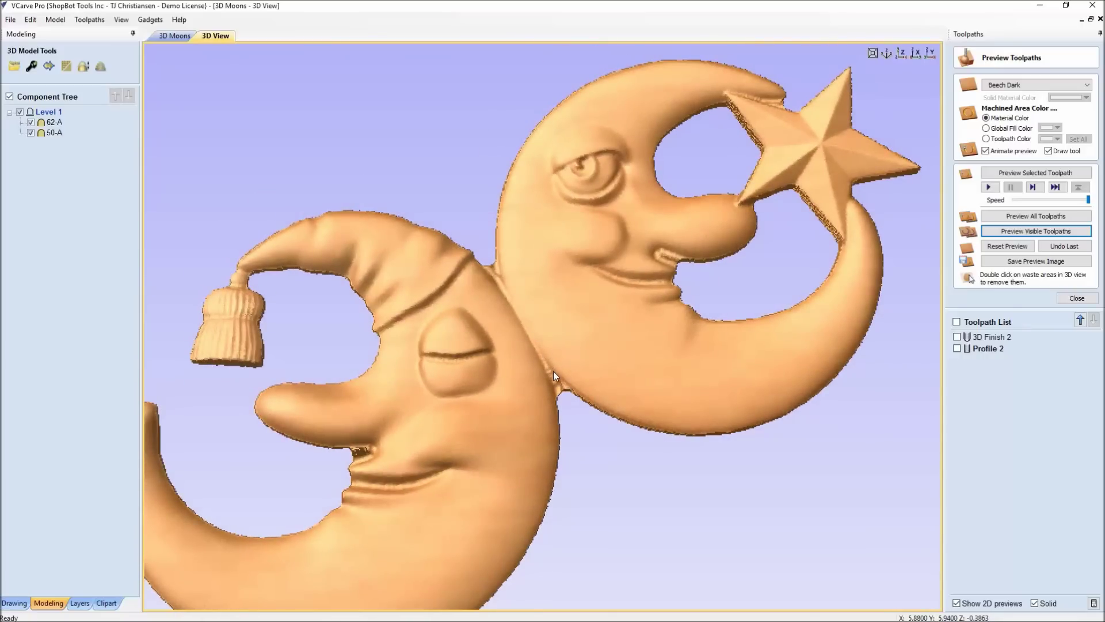
{"action": "left_click_drag", "start_coordinate": [499, 319], "coordinate": [393, 461]}
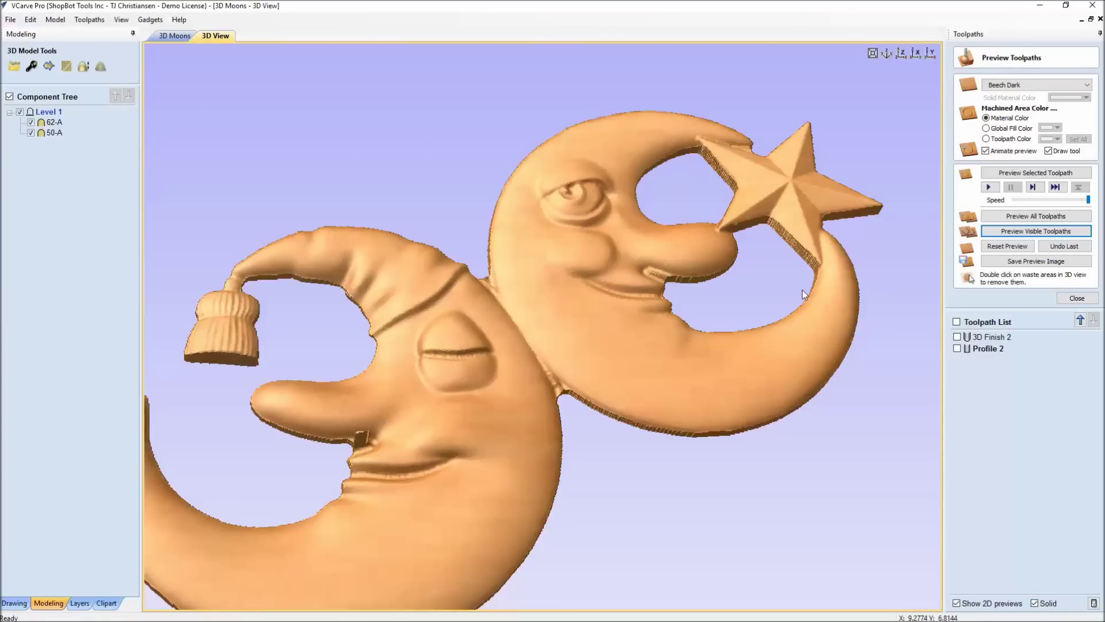
{"action": "scroll", "coordinate": [569, 310], "scroll_direction": "down", "scroll_amount": 4}
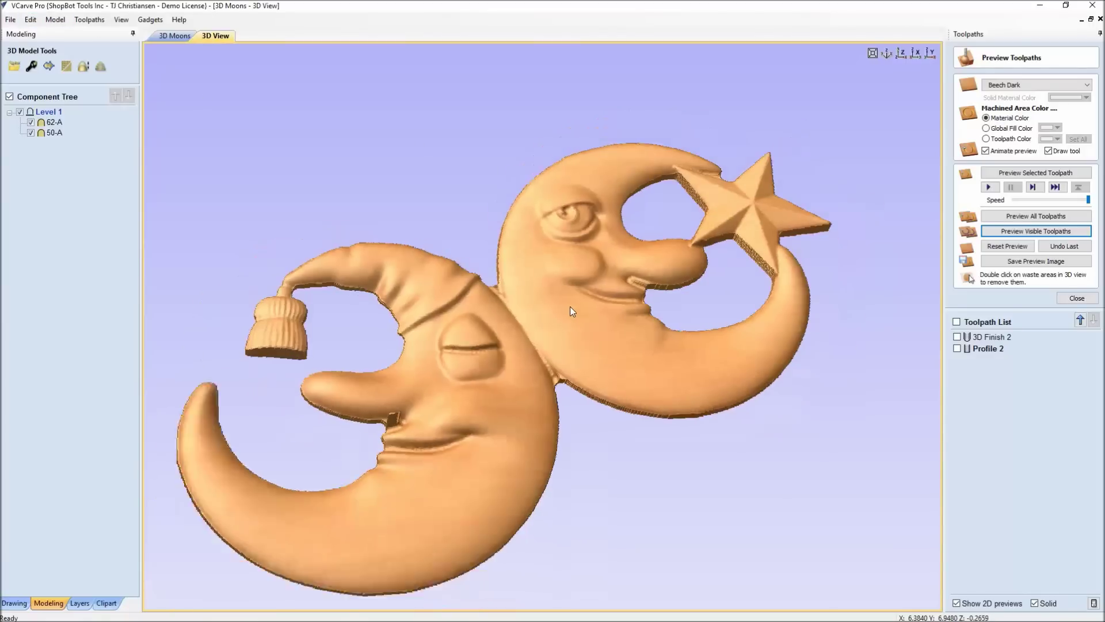
{"action": "left_click_drag", "start_coordinate": [489, 361], "coordinate": [553, 368]}
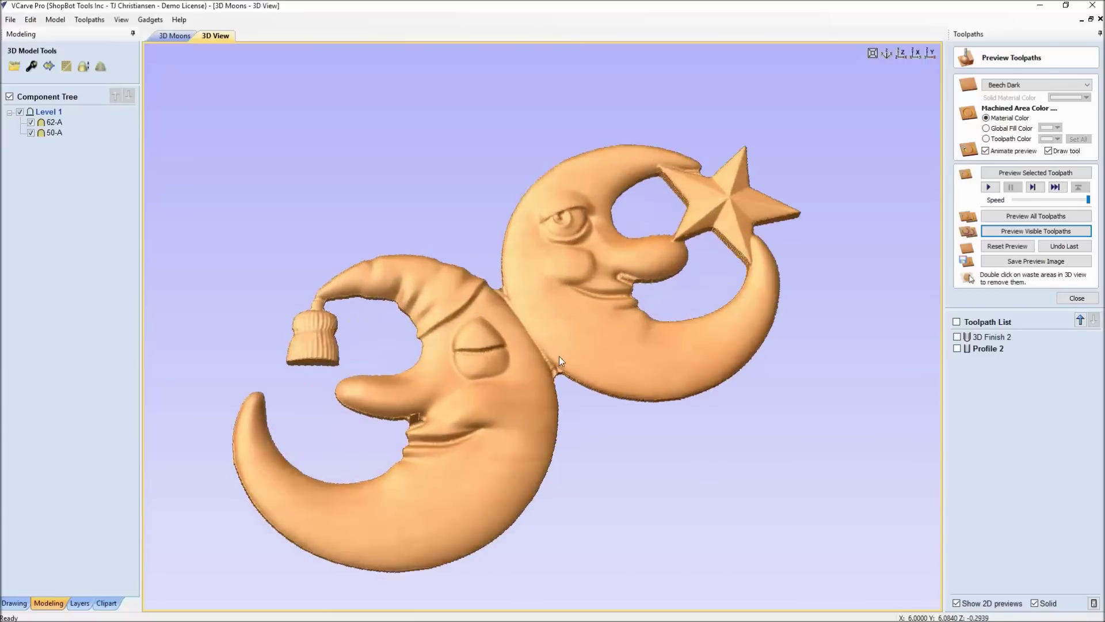
{"action": "scroll", "coordinate": [558, 356], "scroll_direction": "up", "scroll_amount": 5}
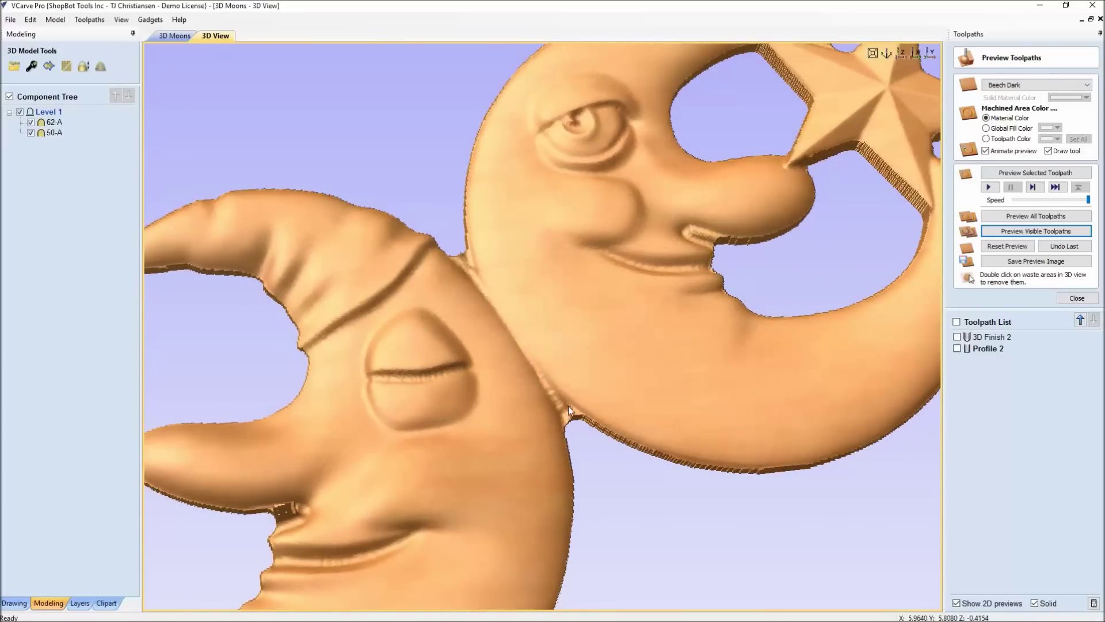
{"action": "scroll", "coordinate": [597, 402], "scroll_direction": "down", "scroll_amount": 3}
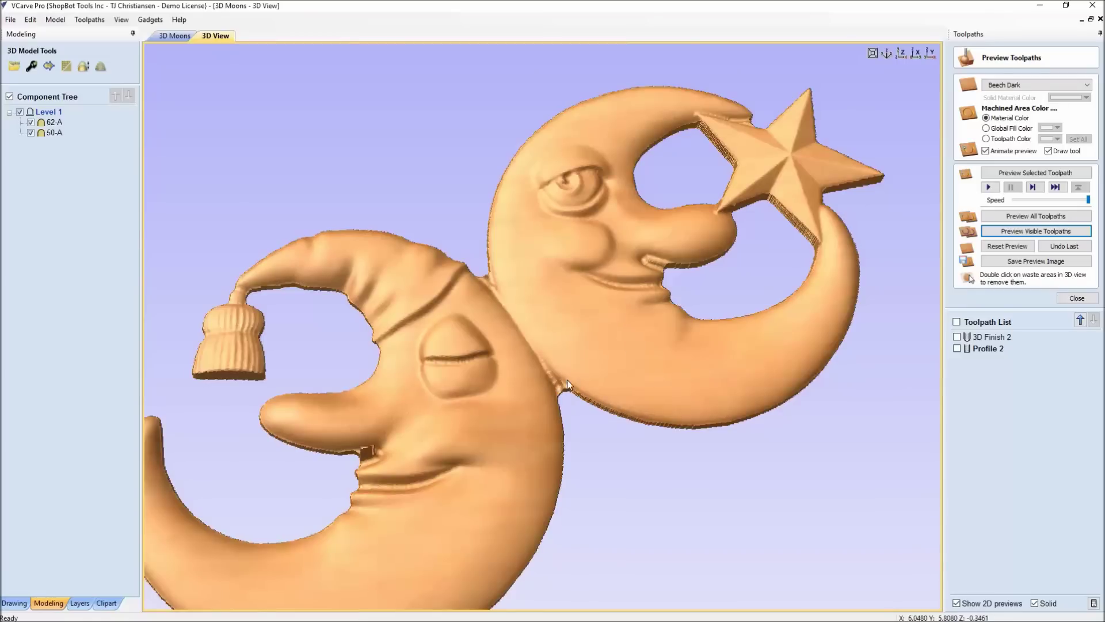
{"action": "scroll", "coordinate": [550, 356], "scroll_direction": "down", "scroll_amount": 2}
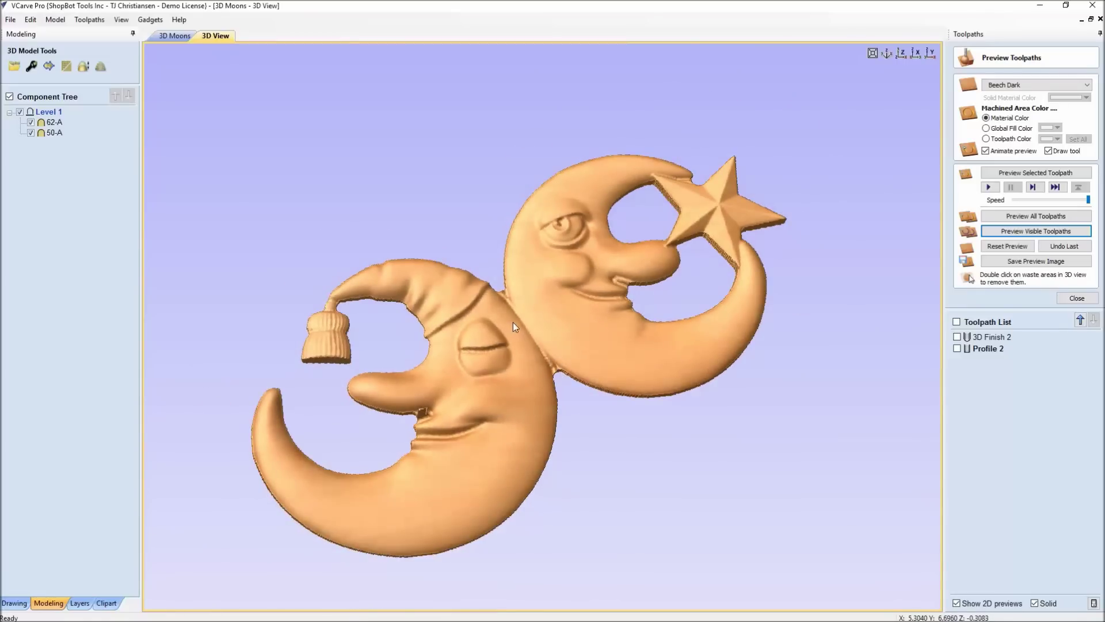
{"action": "left_click_drag", "start_coordinate": [619, 338], "coordinate": [578, 359]}
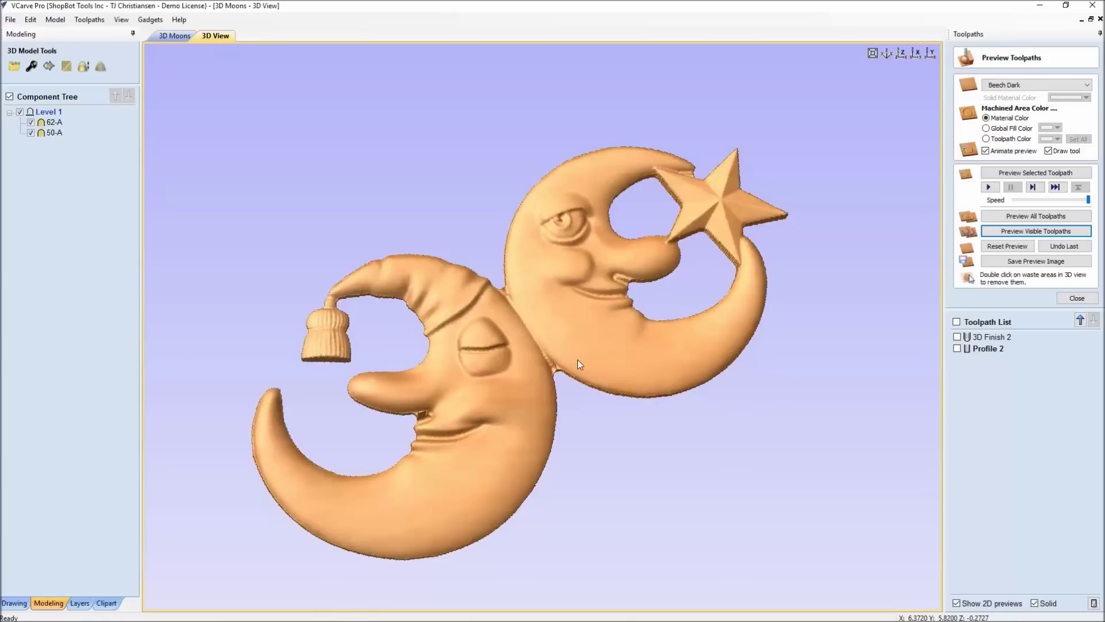